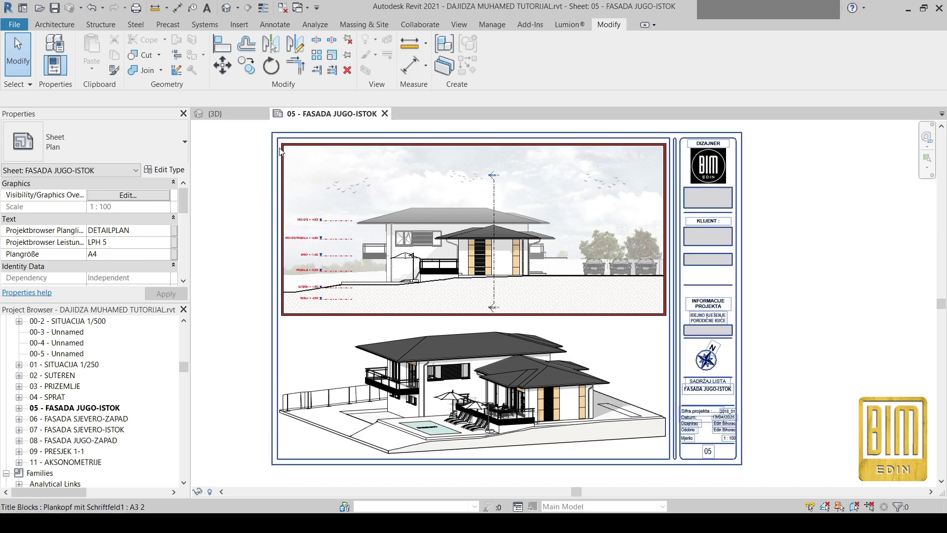
Open the FASADA JUGO-ISTOK Copy 1 section view from the Project Browser
{"action": "scroll", "coordinate": [504, 282], "scroll_direction": "up", "scroll_amount": 3}
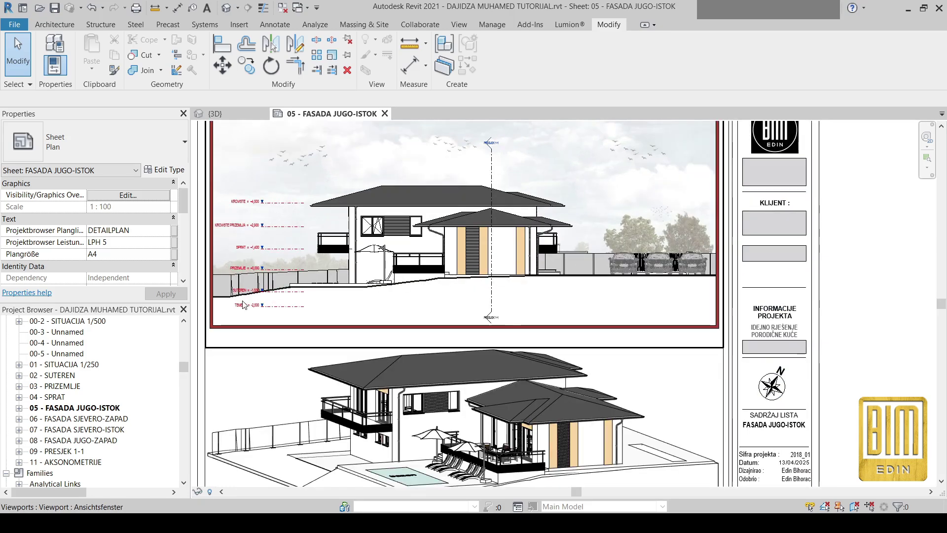
{"action": "scroll", "coordinate": [217, 300], "scroll_direction": "up", "scroll_amount": 1}
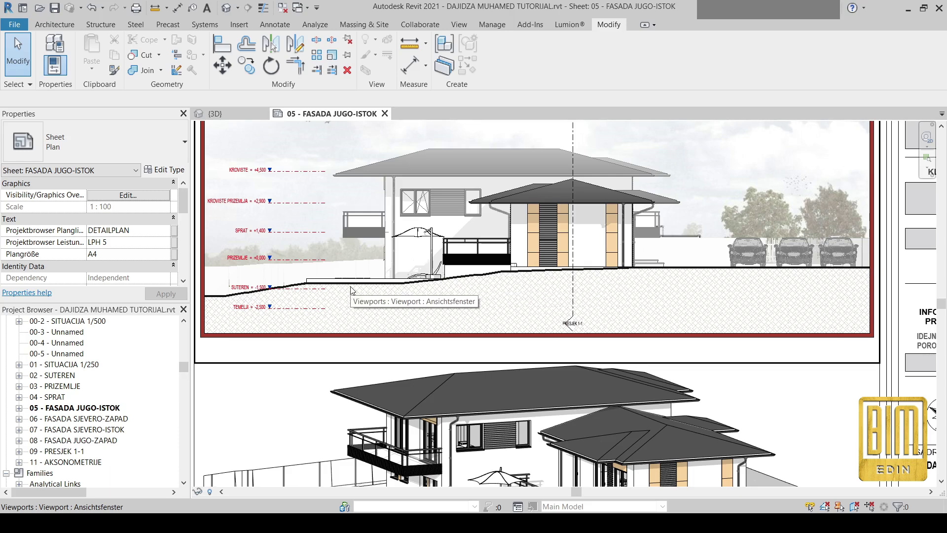
{"action": "scroll", "coordinate": [411, 323], "scroll_direction": "down", "scroll_amount": 1}
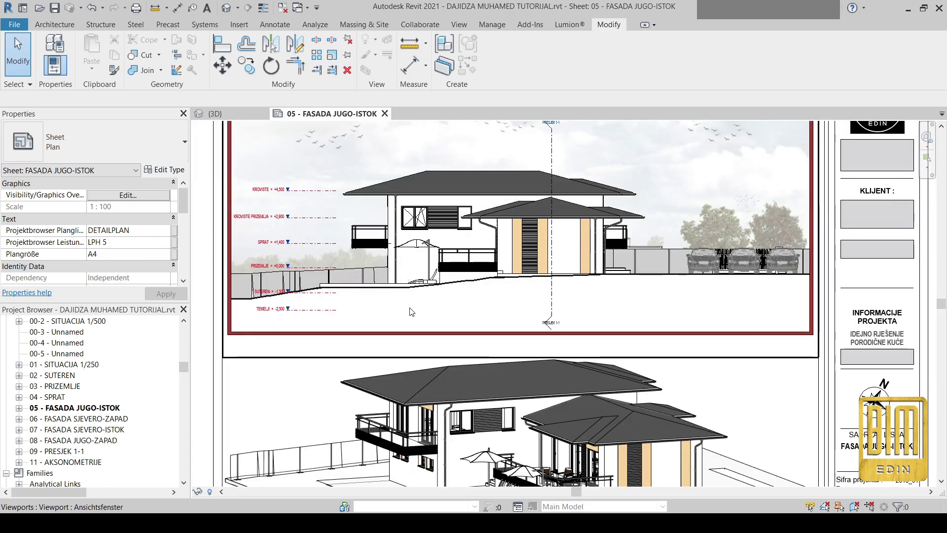
{"action": "scroll", "coordinate": [412, 306], "scroll_direction": "down", "scroll_amount": 1}
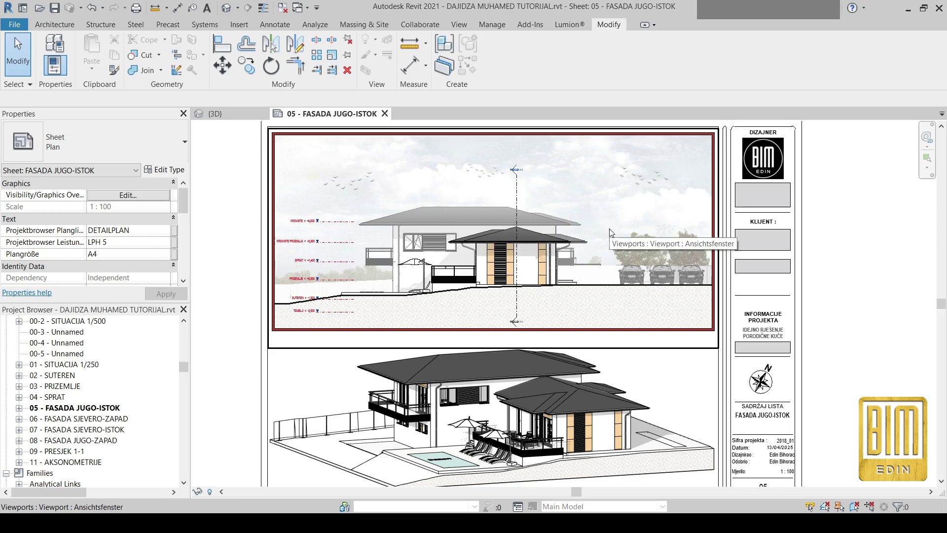
{"action": "scroll", "coordinate": [573, 231], "scroll_direction": "down", "scroll_amount": 1}
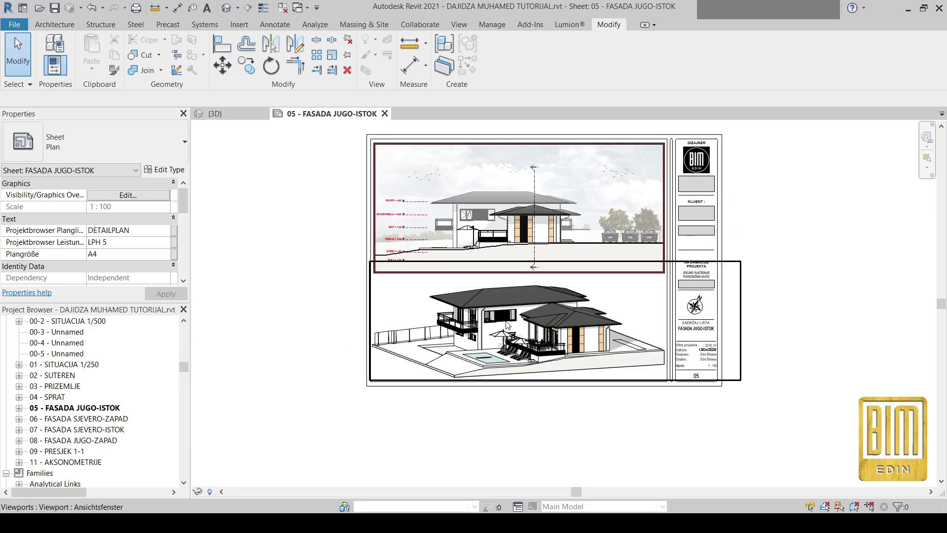
{"action": "scroll", "coordinate": [505, 319], "scroll_direction": "up", "scroll_amount": 2}
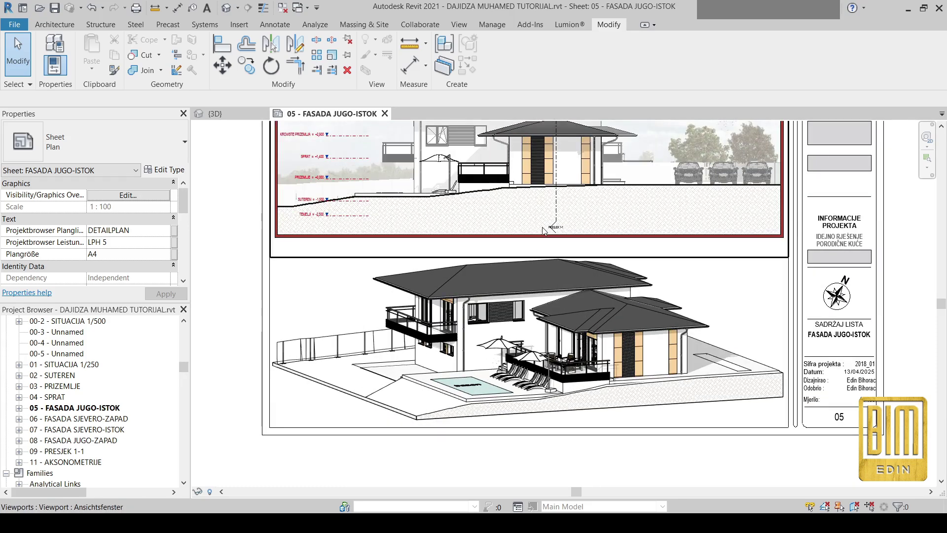
{"action": "middle_click_drag", "start_coordinate": [542, 227], "coordinate": [530, 346]}
{"action": "scroll", "coordinate": [133, 407], "scroll_direction": "up", "scroll_amount": 6}
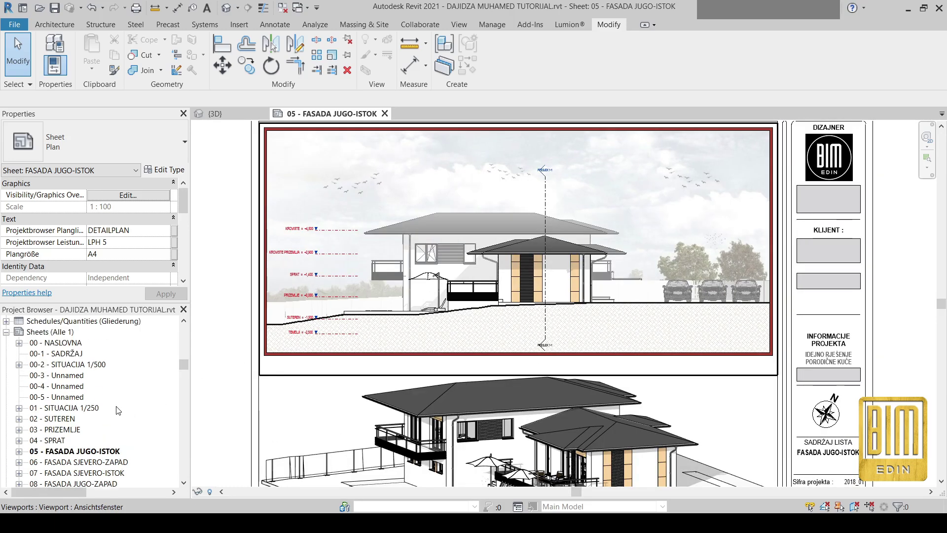
{"action": "double_click", "coordinate": [121, 386]}
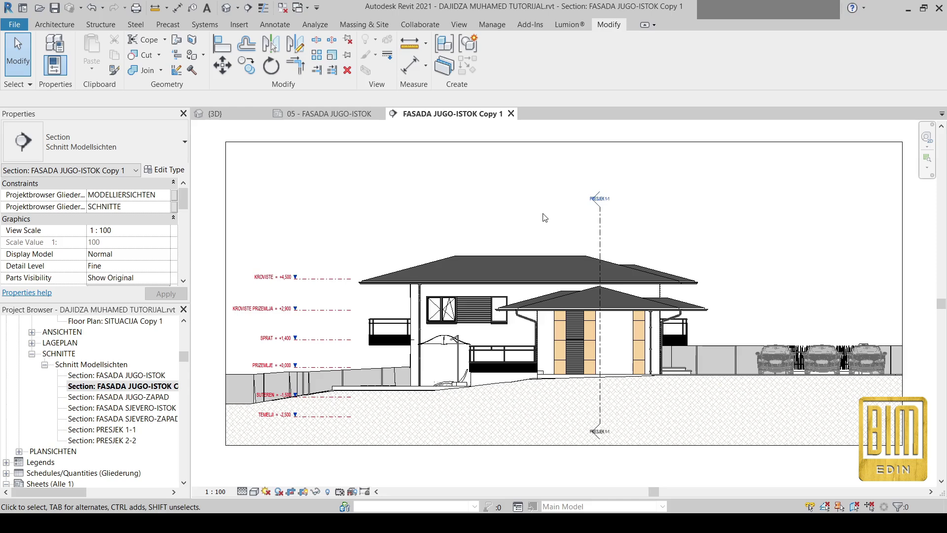
Stretch the KROVISTE level line out past the house
{"action": "scroll", "coordinate": [545, 218], "scroll_direction": "down", "scroll_amount": 1}
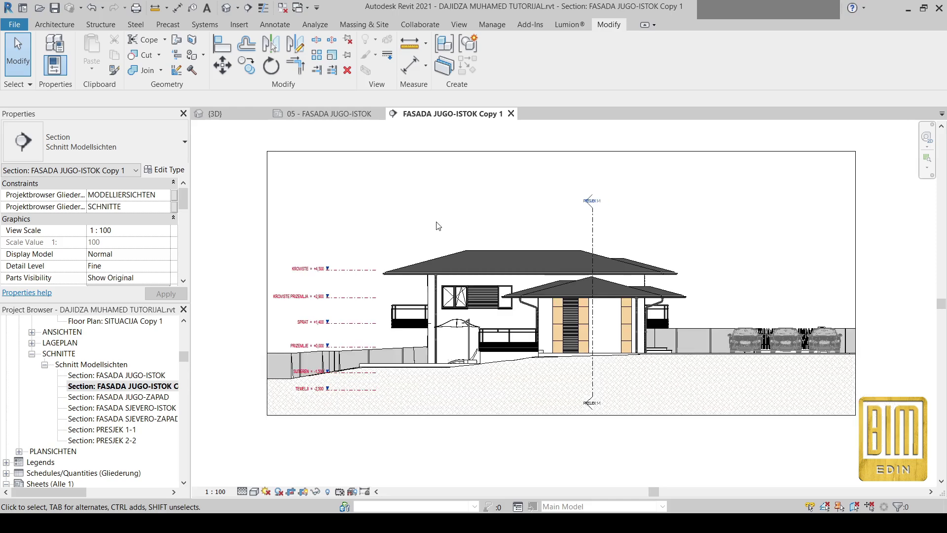
{"action": "scroll", "coordinate": [306, 310], "scroll_direction": "up", "scroll_amount": 2}
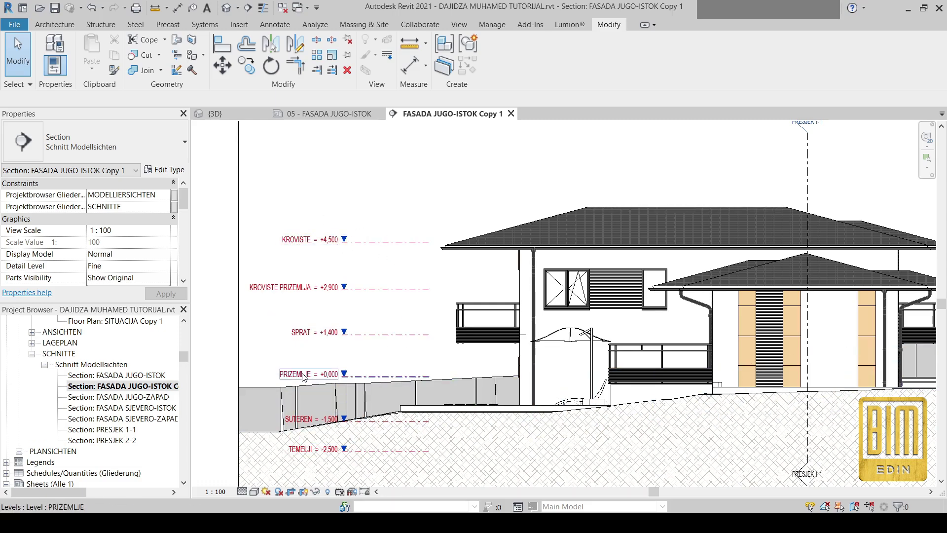
{"action": "left_click", "coordinate": [352, 242]}
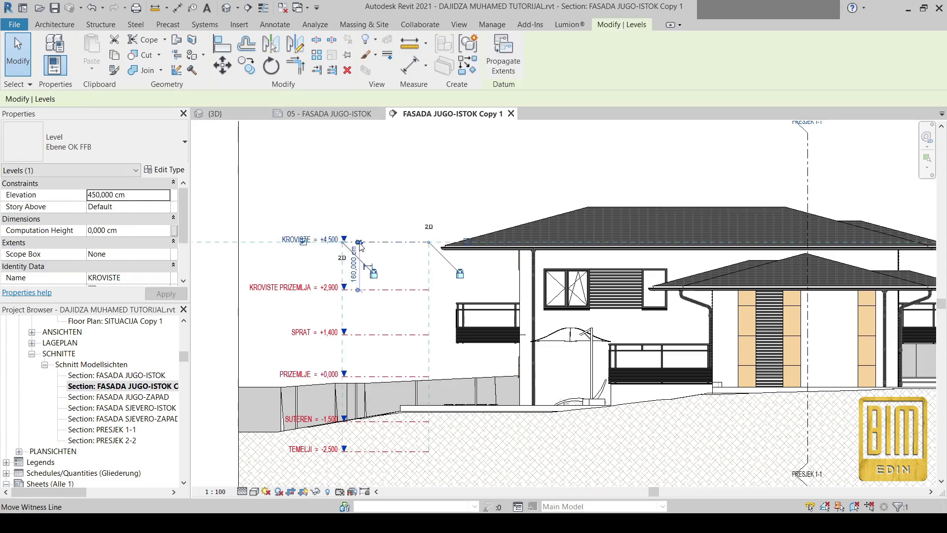
{"action": "scroll", "coordinate": [360, 245], "scroll_direction": "down", "scroll_amount": 3}
{"action": "left_click_drag", "start_coordinate": [399, 242], "coordinate": [862, 235]}
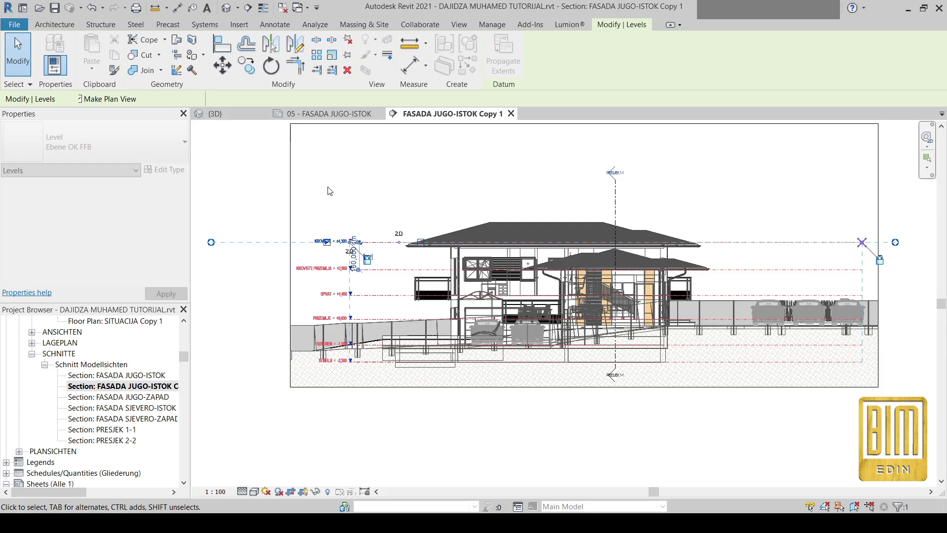
{"action": "left_click", "coordinate": [260, 186]}
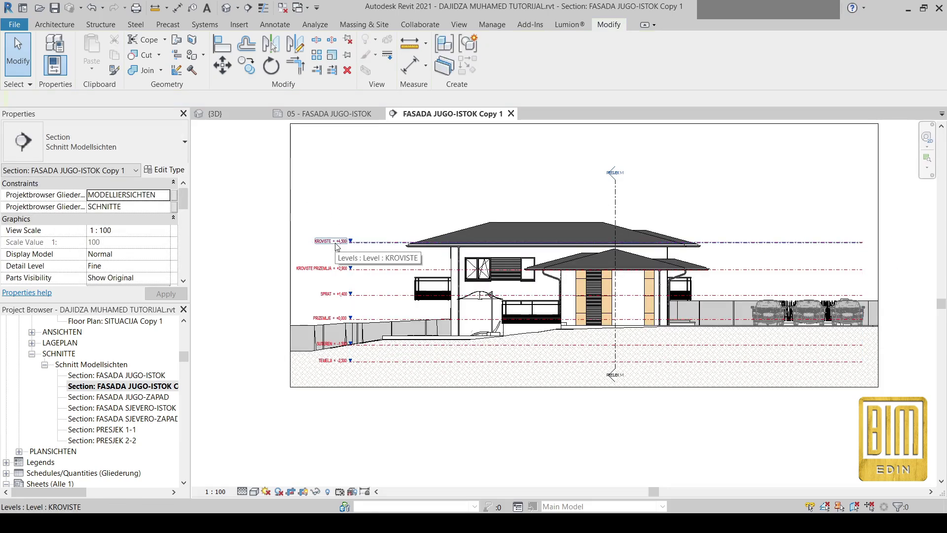
Hide the KROVISTE right-end label and shorten the level line to a short left marker
{"action": "scroll", "coordinate": [317, 246], "scroll_direction": "up", "scroll_amount": 2}
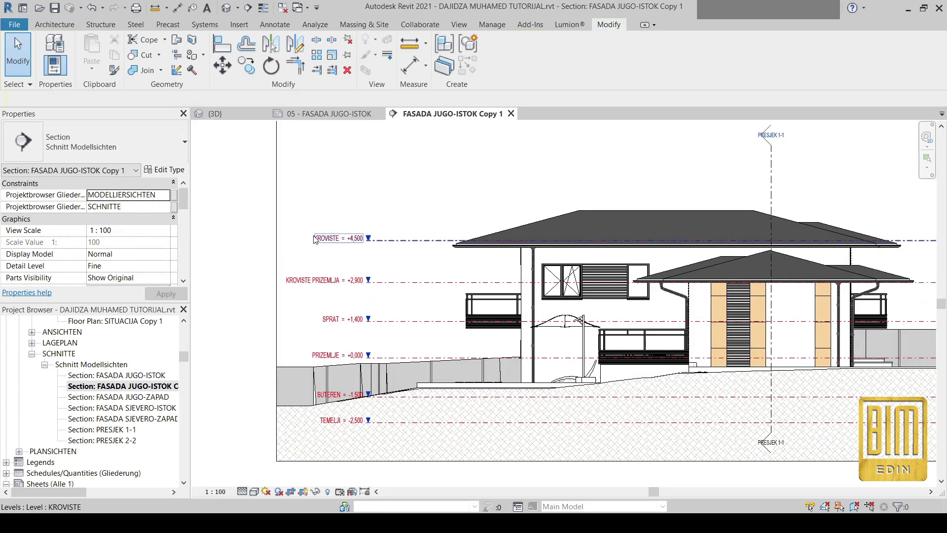
{"action": "scroll", "coordinate": [331, 240], "scroll_direction": "down", "scroll_amount": 2}
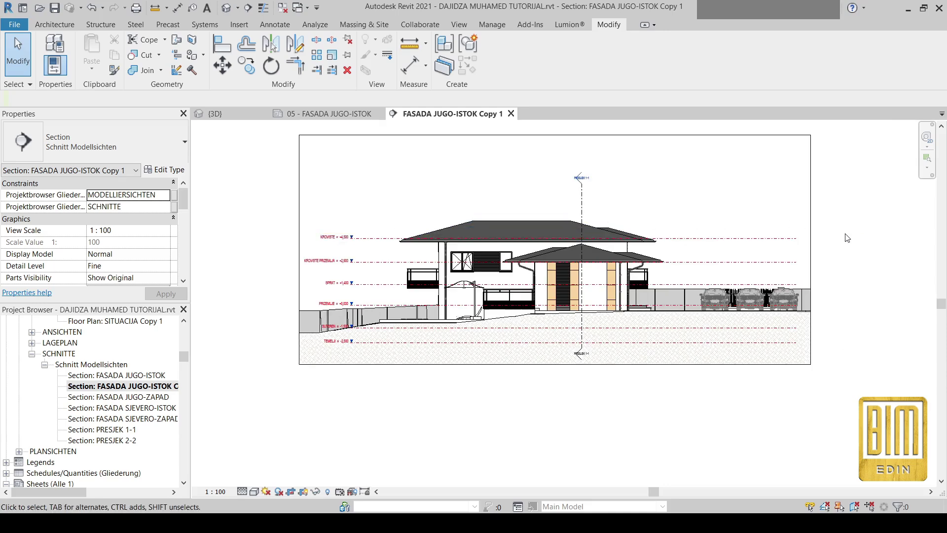
{"action": "scroll", "coordinate": [804, 239], "scroll_direction": "up", "scroll_amount": 1}
{"action": "left_click", "coordinate": [770, 239]}
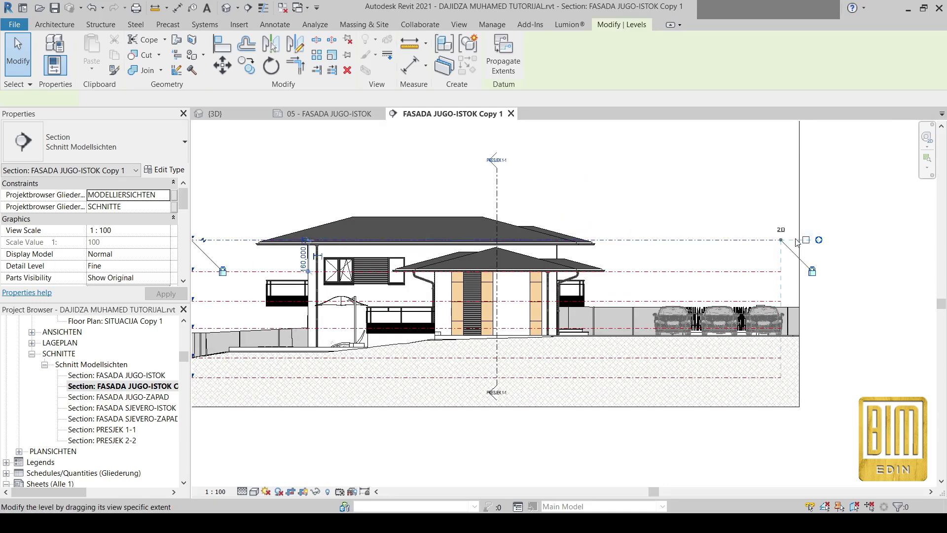
{"action": "scroll", "coordinate": [819, 240], "scroll_direction": "up", "scroll_amount": 1}
{"action": "scroll", "coordinate": [819, 241], "scroll_direction": "up", "scroll_amount": 1}
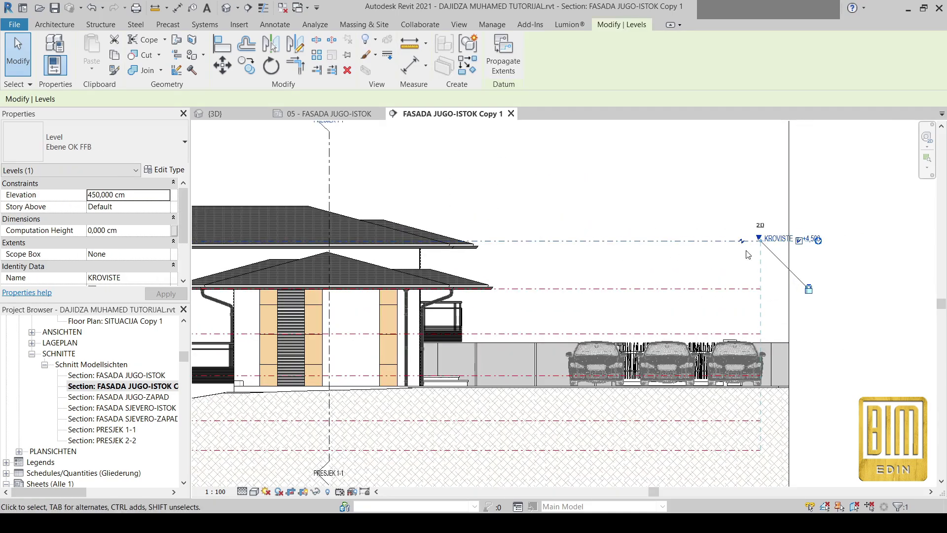
{"action": "left_click", "coordinate": [800, 241]}
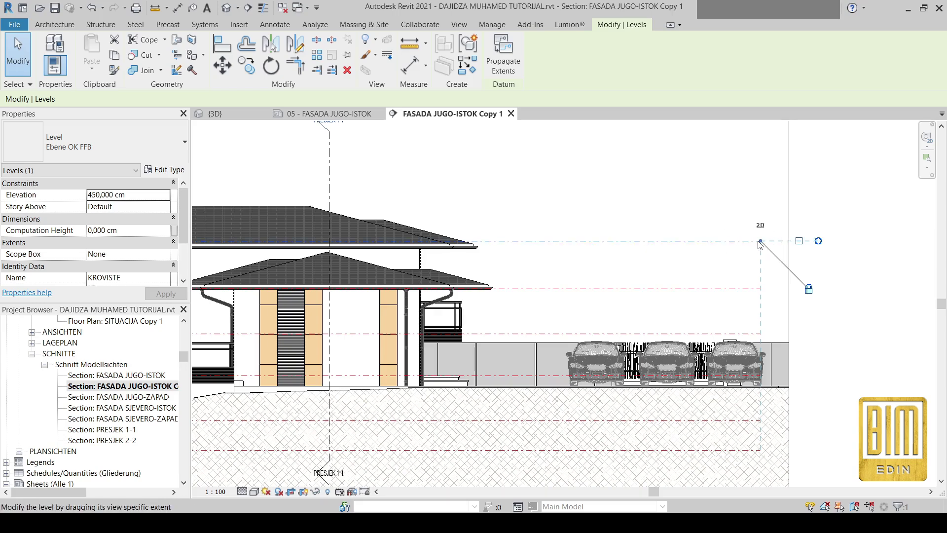
{"action": "scroll", "coordinate": [807, 242], "scroll_direction": "down", "scroll_amount": 3}
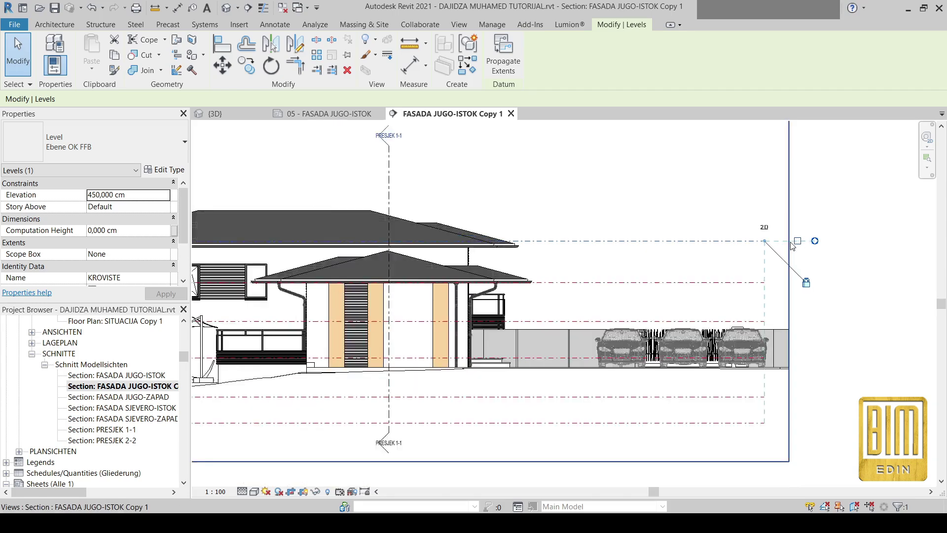
{"action": "scroll", "coordinate": [775, 245], "scroll_direction": "up", "scroll_amount": 3}
{"action": "scroll", "coordinate": [778, 245], "scroll_direction": "down", "scroll_amount": 5}
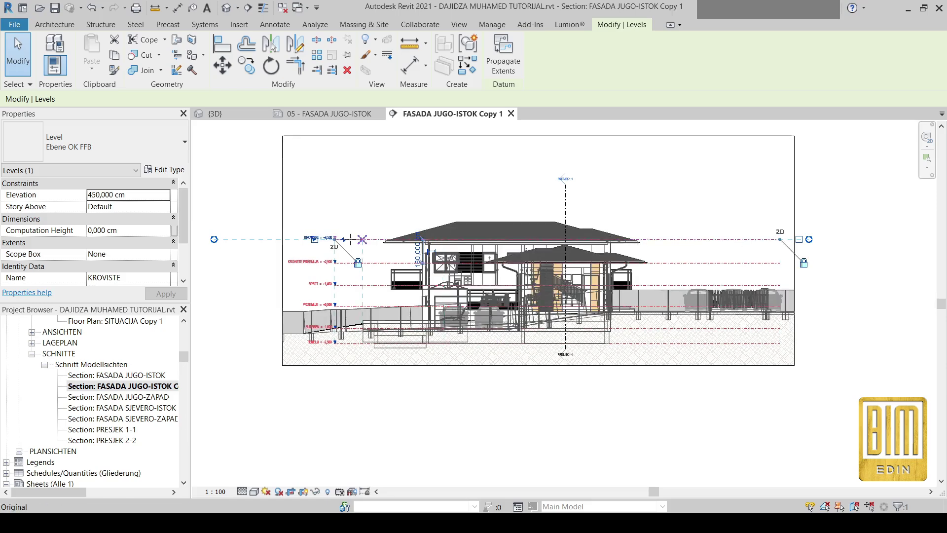
{"action": "left_click_drag", "start_coordinate": [360, 240], "coordinate": [351, 239]}
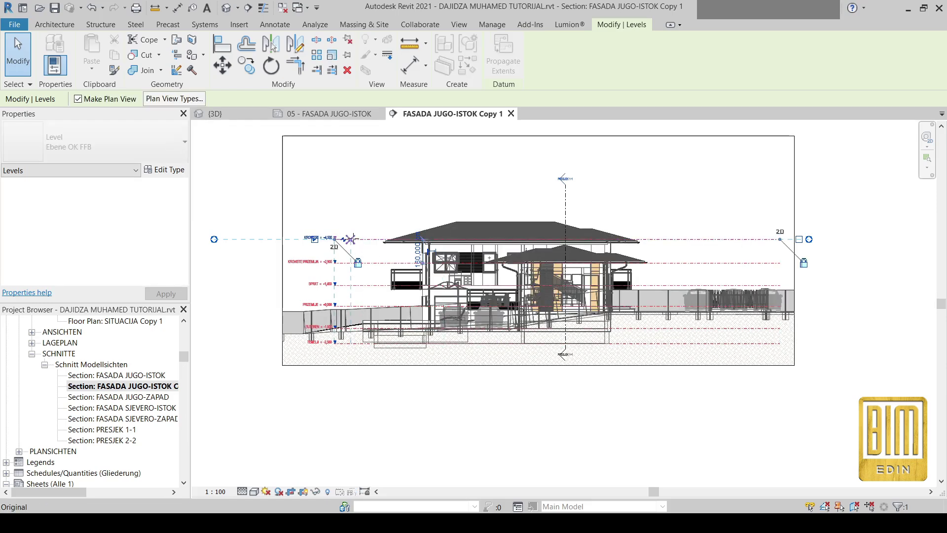
{"action": "left_click", "coordinate": [233, 185]}
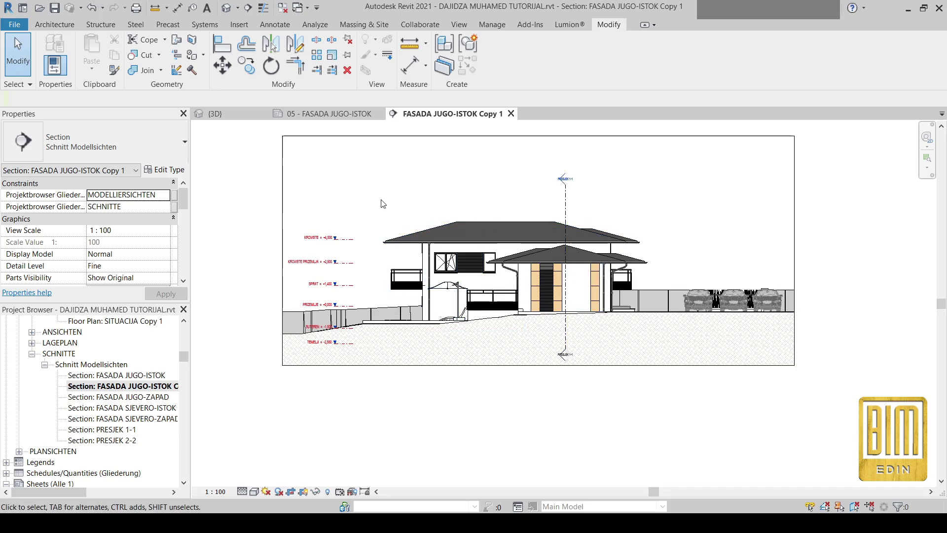
In Graphic Display Options, try Sky and then Gradient backgrounds on the view
{"action": "left_click", "coordinate": [255, 492]}
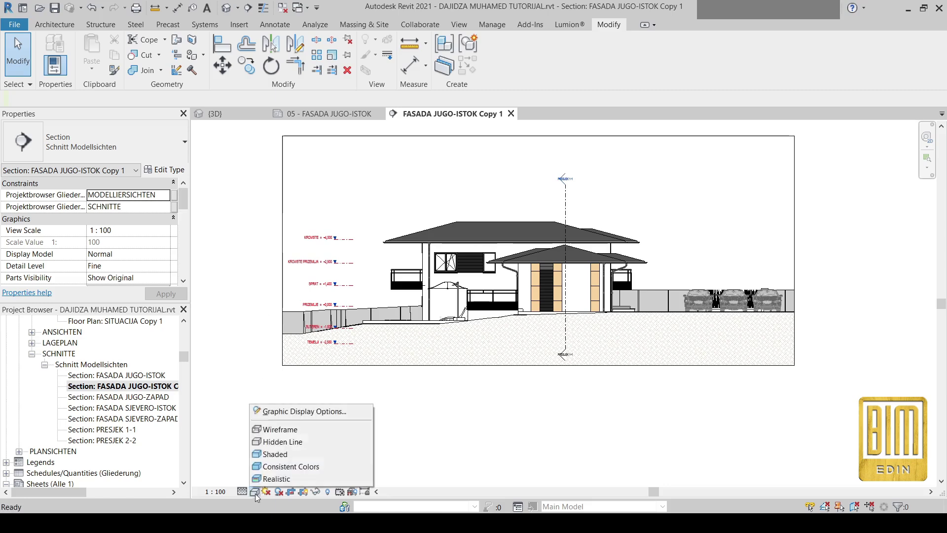
{"action": "left_click", "coordinate": [276, 412]}
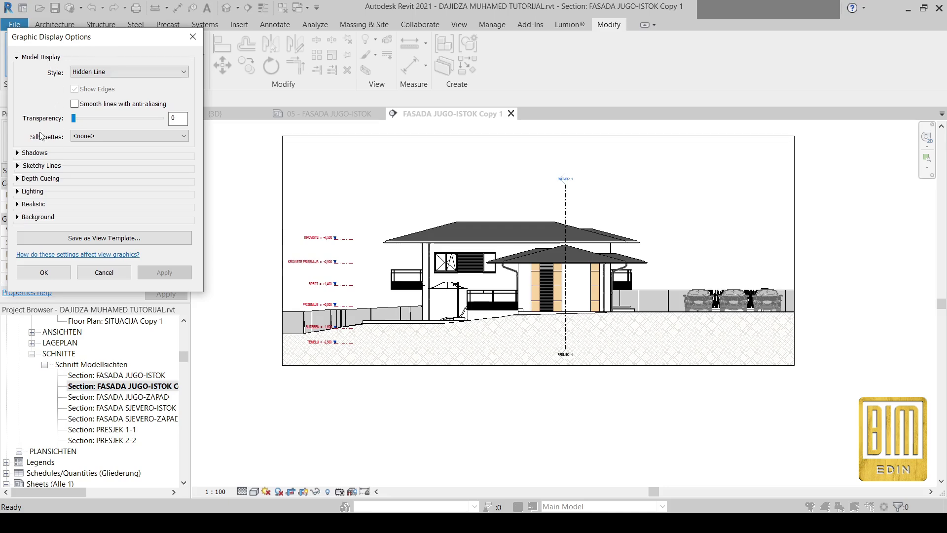
{"action": "left_click", "coordinate": [21, 219]}
{"action": "left_click", "coordinate": [112, 234]}
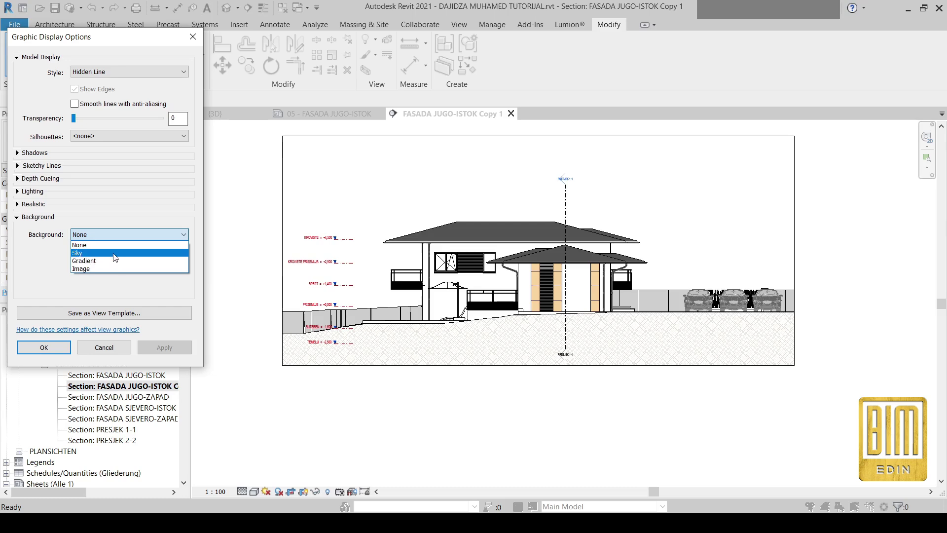
{"action": "left_click", "coordinate": [118, 253]}
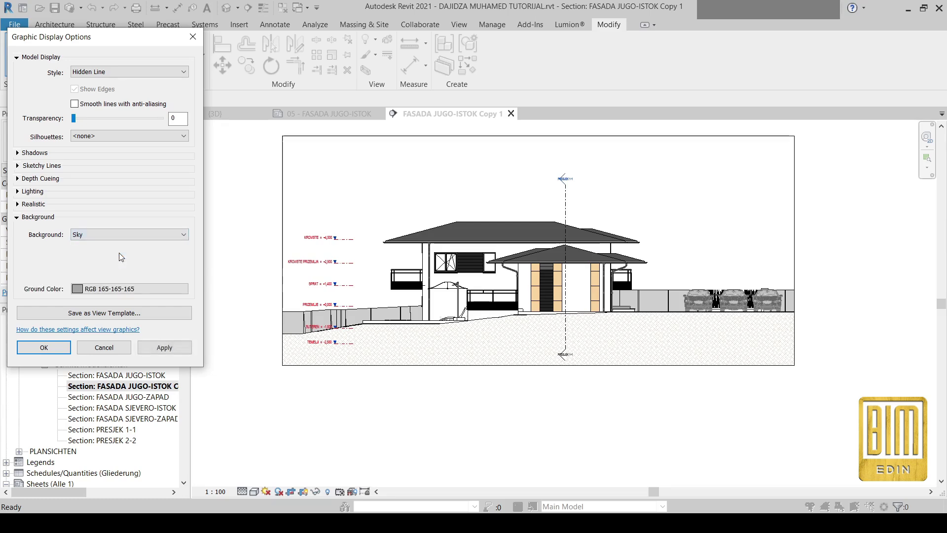
{"action": "left_click", "coordinate": [165, 347]}
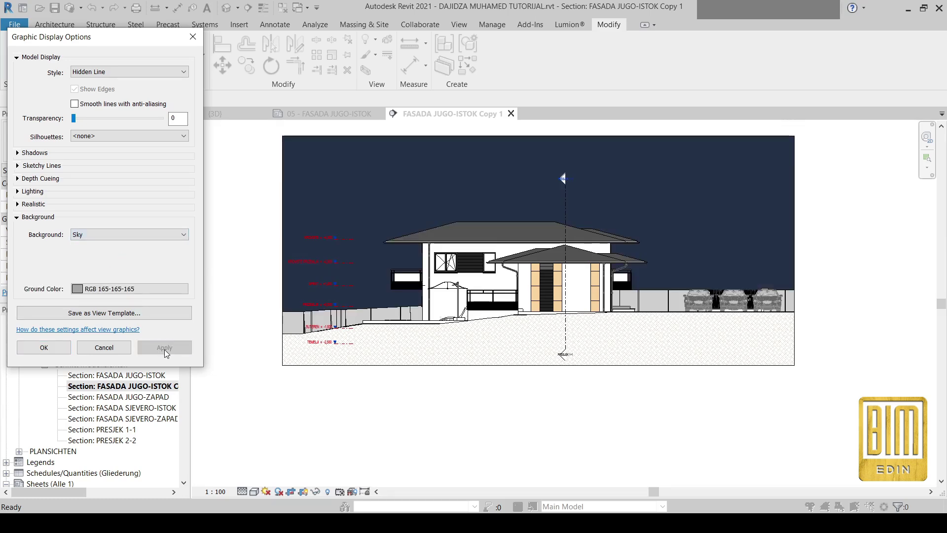
{"action": "left_click", "coordinate": [96, 233]}
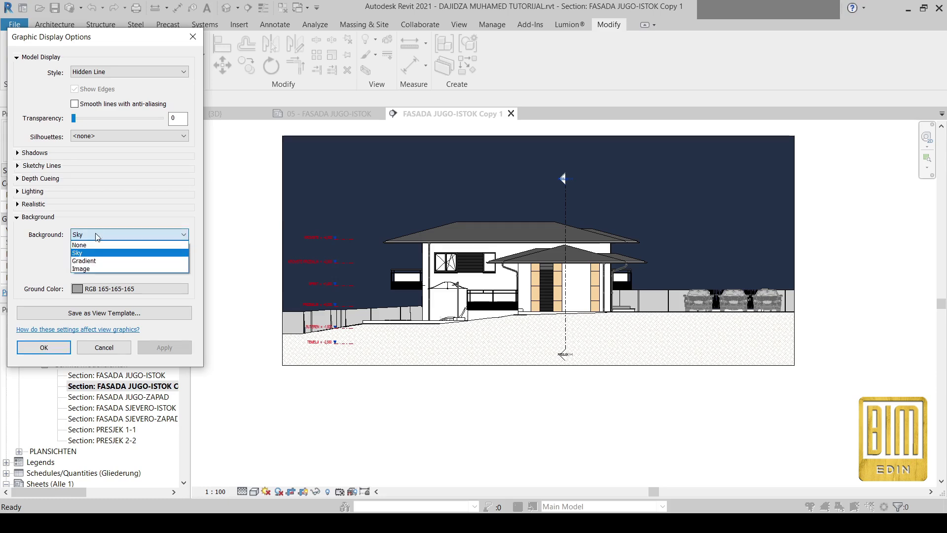
{"action": "left_click", "coordinate": [105, 261]}
{"action": "left_click", "coordinate": [177, 348]}
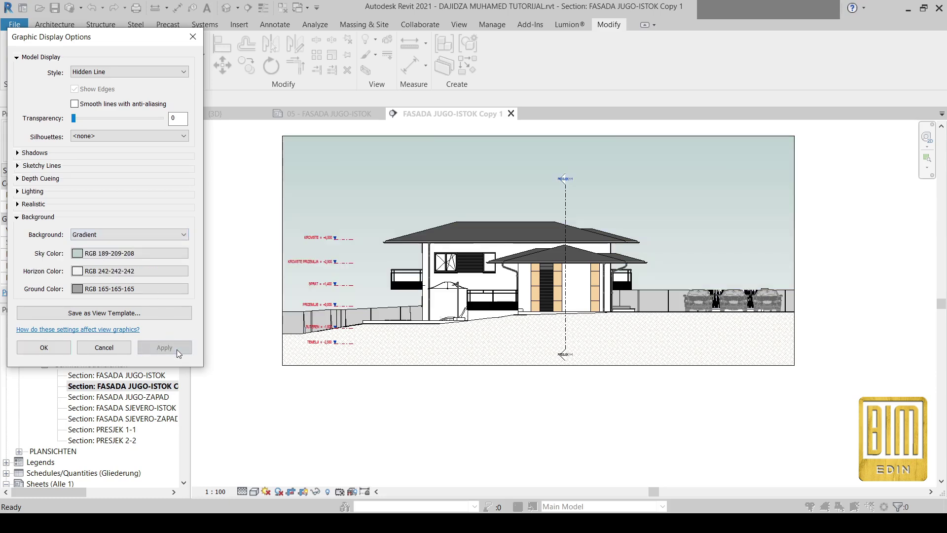
Set blue-sky-clouds-watercolor-texture-background.jpg from the TEXTURE folder as the background image
{"action": "left_click", "coordinate": [106, 235]}
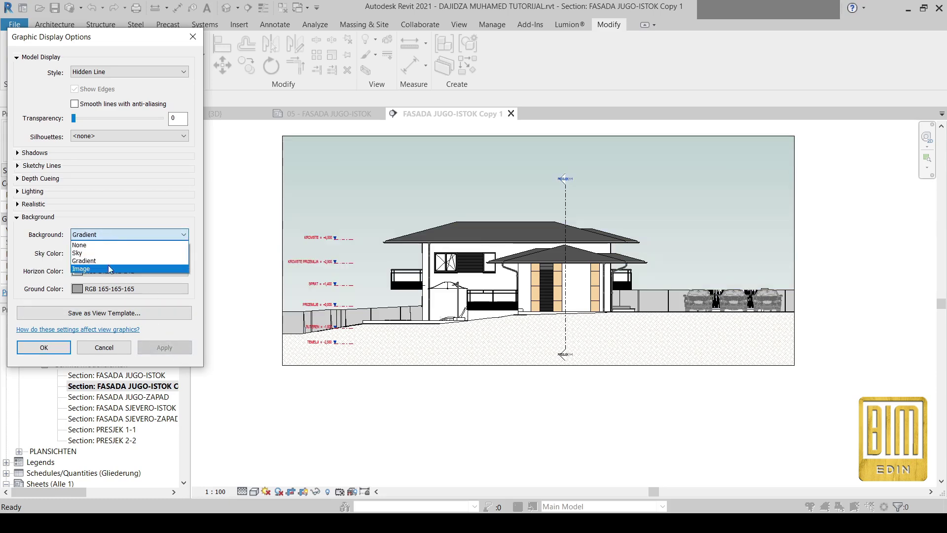
{"action": "left_click", "coordinate": [112, 269]}
{"action": "left_click", "coordinate": [113, 283]}
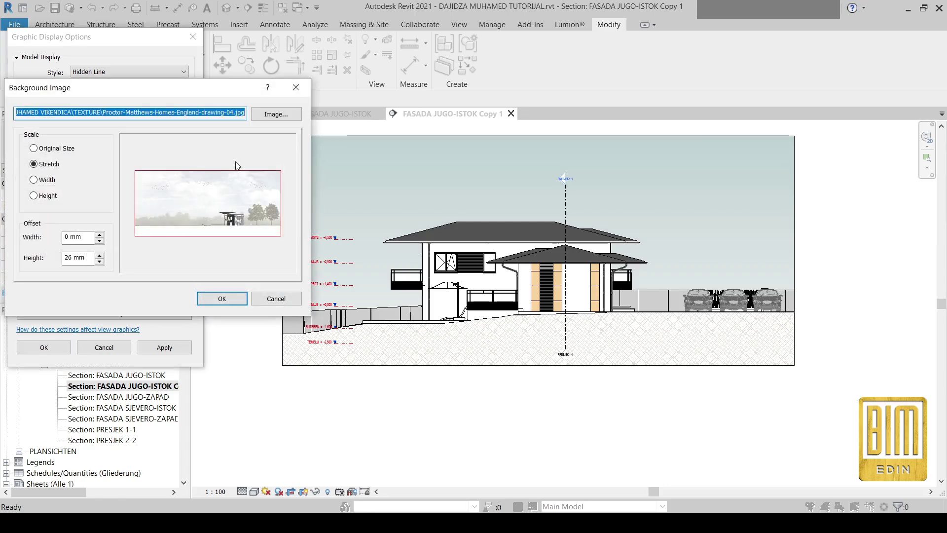
{"action": "left_click", "coordinate": [276, 117]}
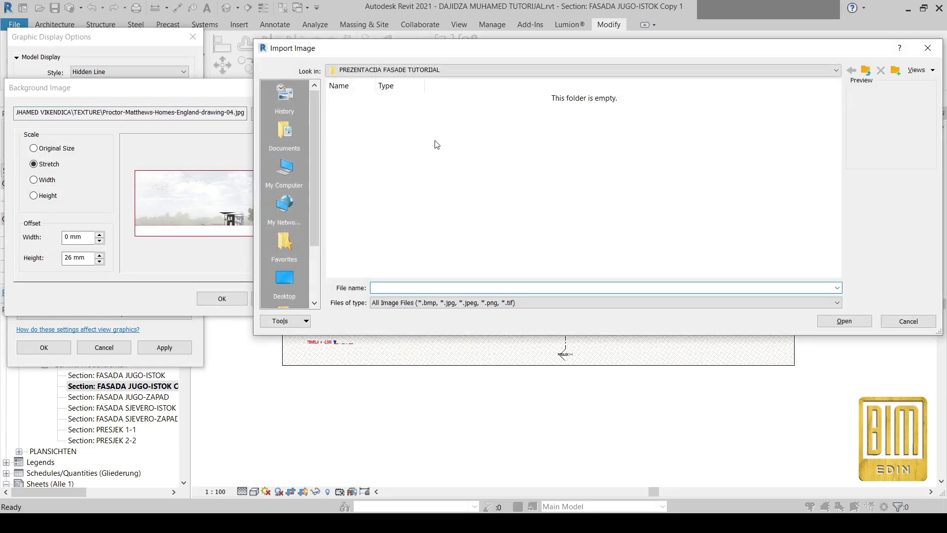
{"action": "left_click", "coordinate": [866, 70]}
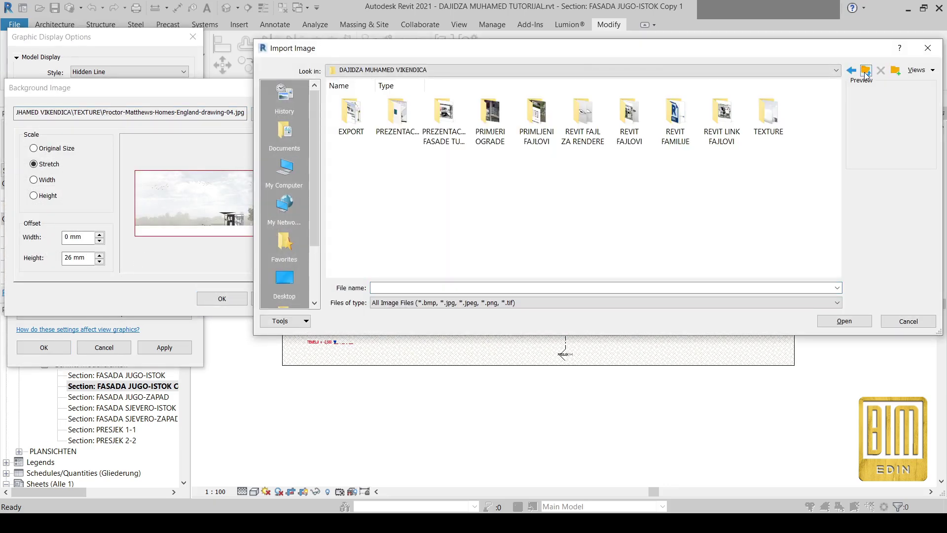
{"action": "double_click", "coordinate": [775, 123]}
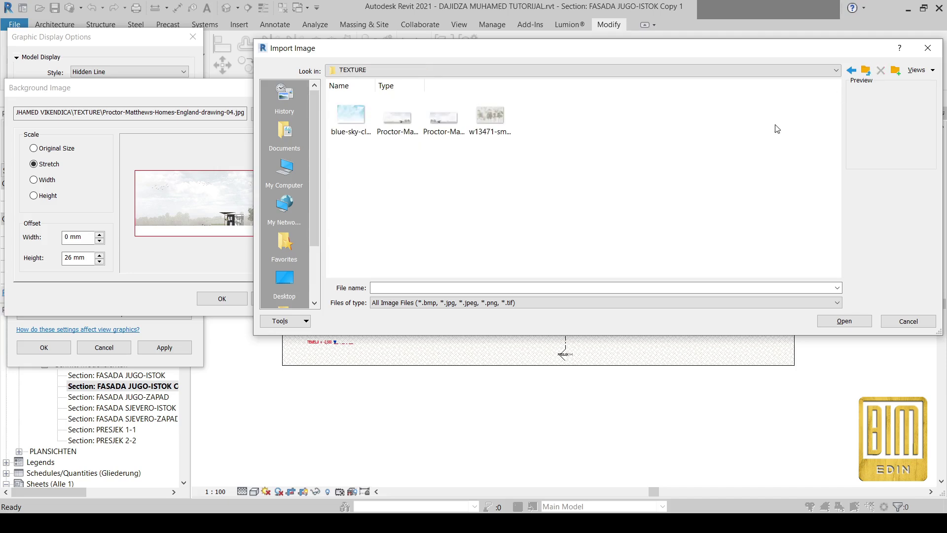
{"action": "left_click", "coordinate": [356, 121]}
{"action": "left_click", "coordinate": [866, 326]}
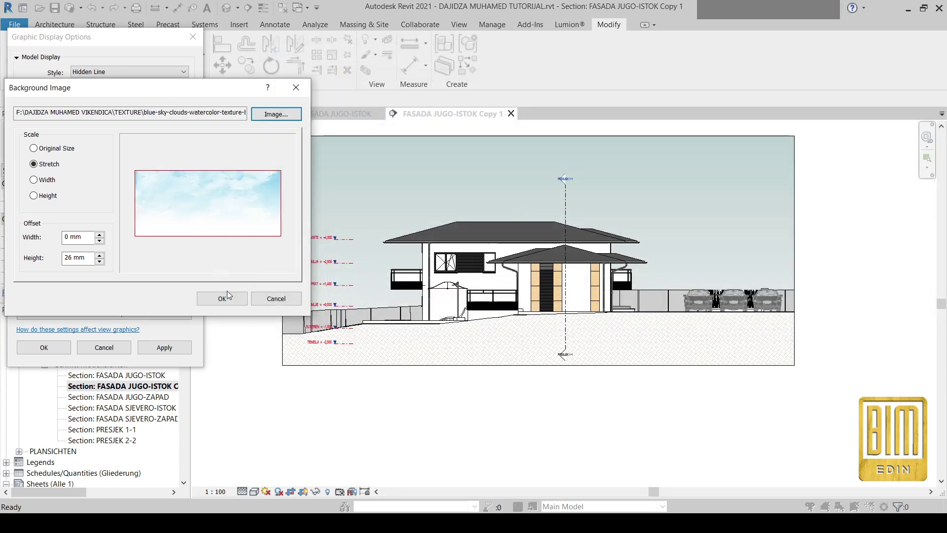
{"action": "left_click", "coordinate": [228, 298]}
{"action": "left_click", "coordinate": [162, 348]}
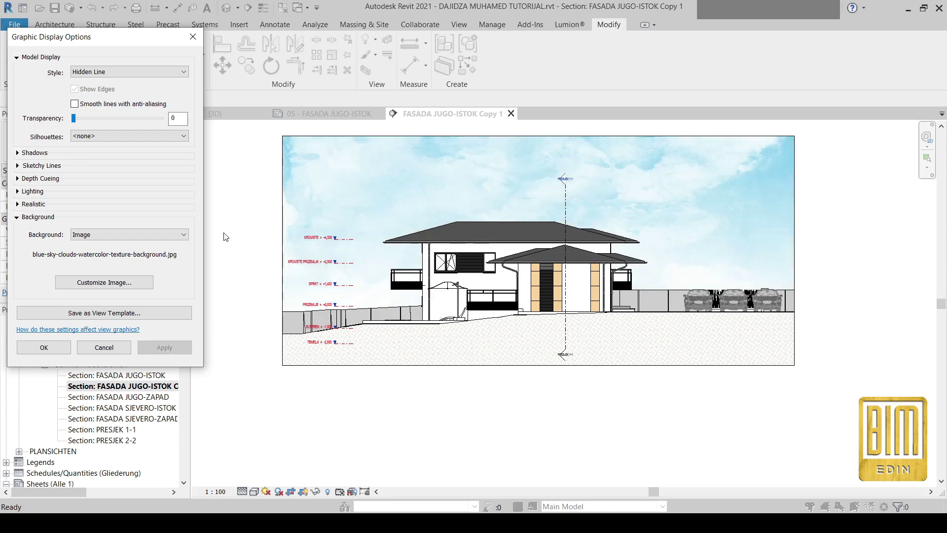
Swap the backdrop to w13471-small.jpg with a 7 mm height offset and apply it
{"action": "left_click", "coordinate": [114, 285]}
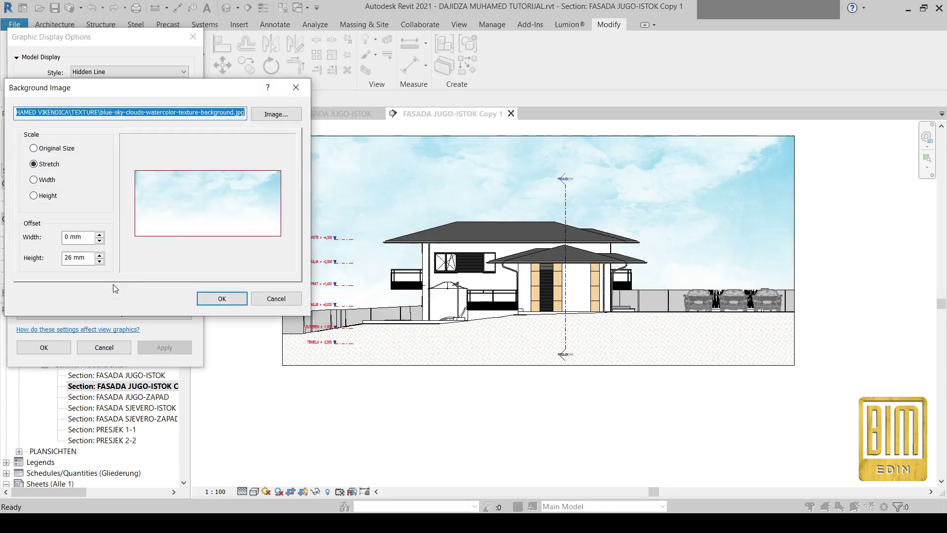
{"action": "left_click", "coordinate": [275, 114]}
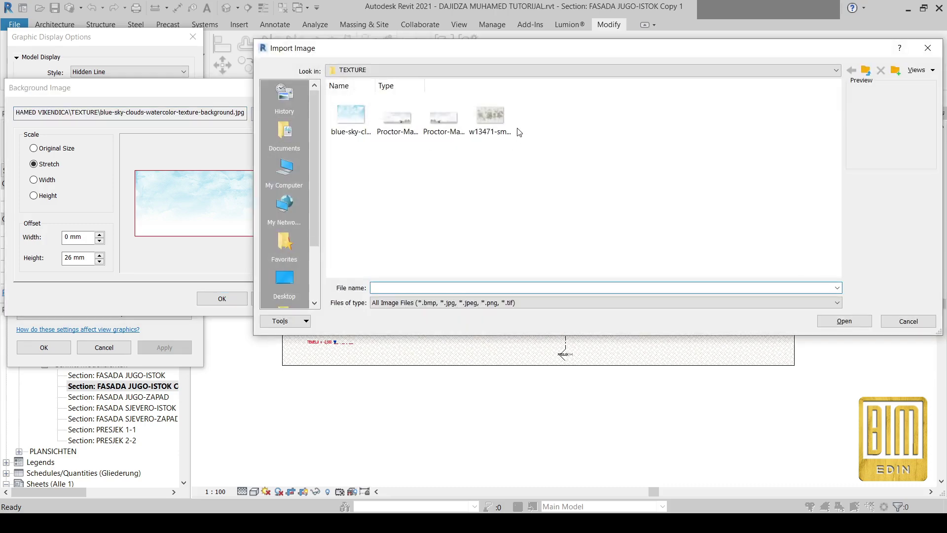
{"action": "left_click", "coordinate": [505, 121]}
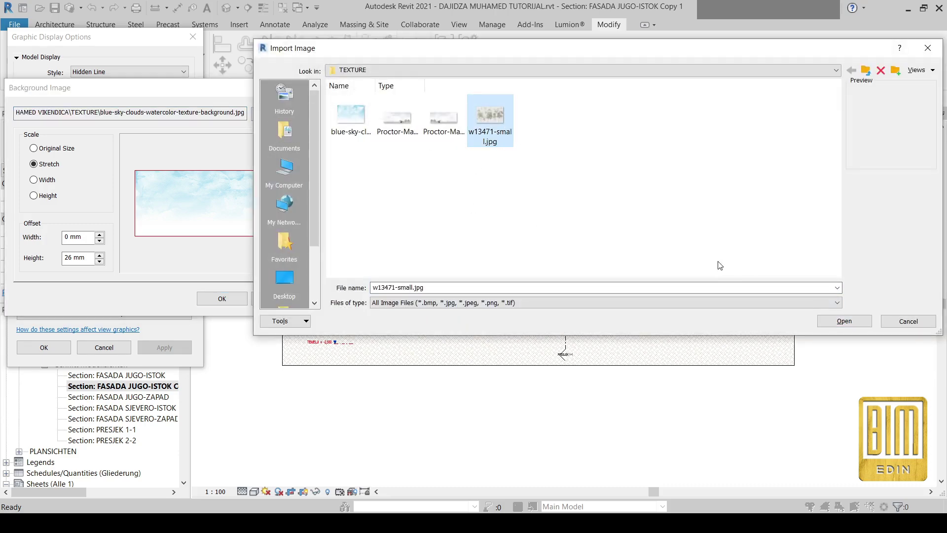
{"action": "left_click", "coordinate": [839, 321]}
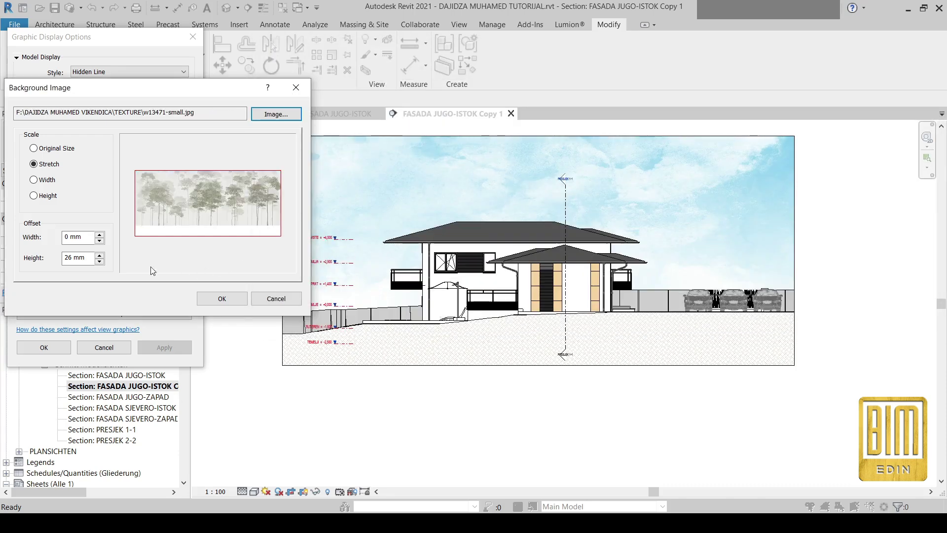
{"action": "left_click", "coordinate": [100, 261]}
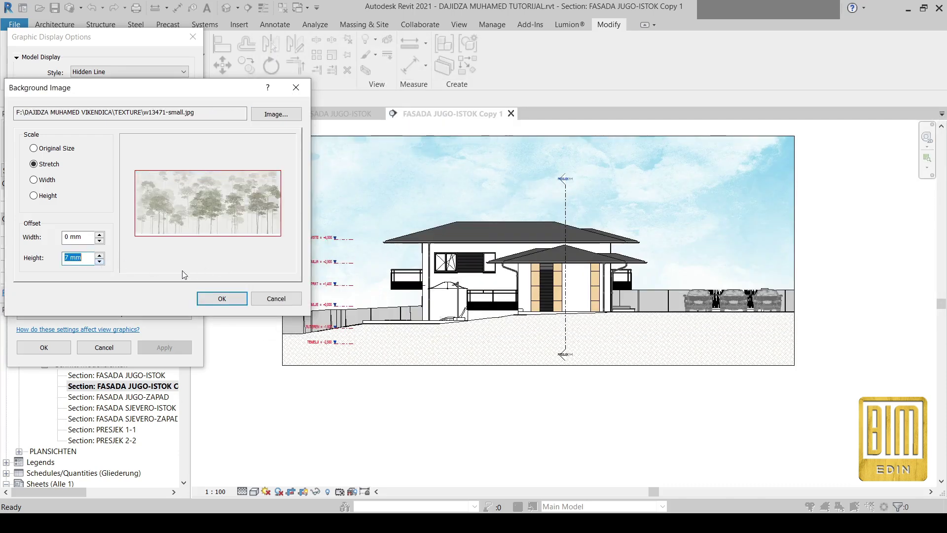
{"action": "left_click", "coordinate": [215, 298]}
{"action": "left_click", "coordinate": [174, 348]}
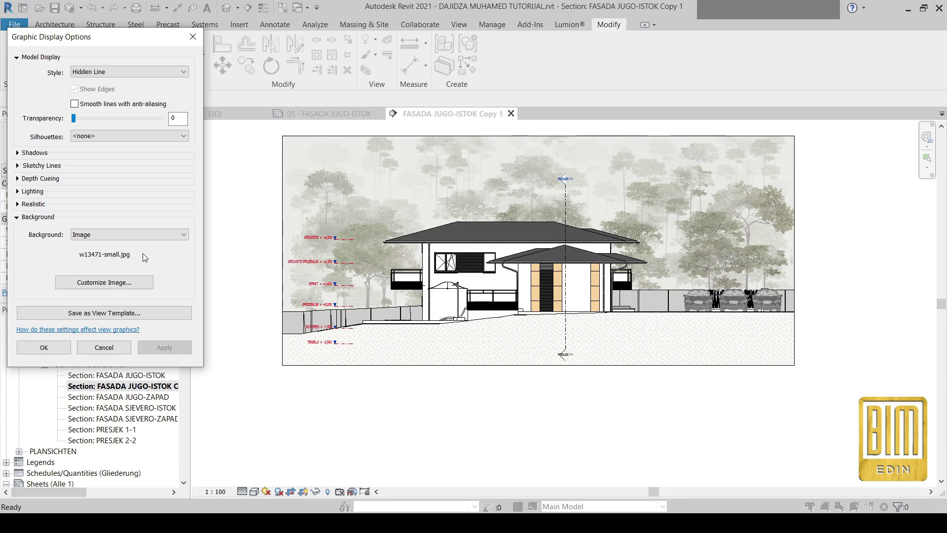
Turn on Cast Shadows for the section view
{"action": "left_click", "coordinate": [18, 154]}
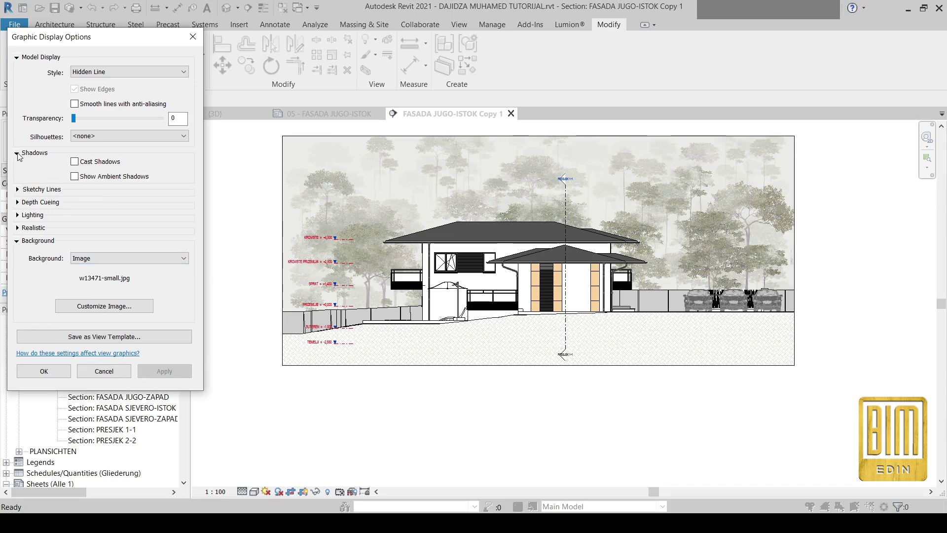
{"action": "left_click", "coordinate": [74, 162]}
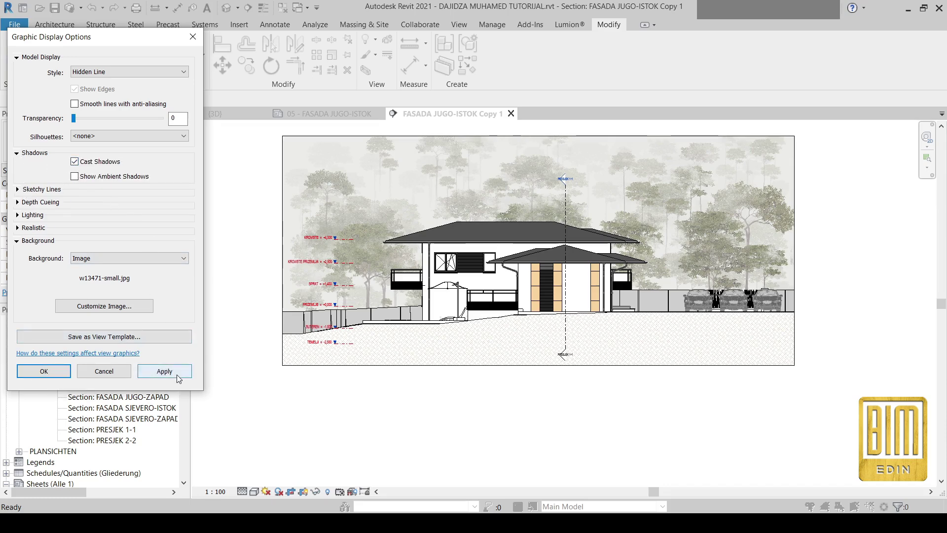
{"action": "left_click", "coordinate": [177, 374]}
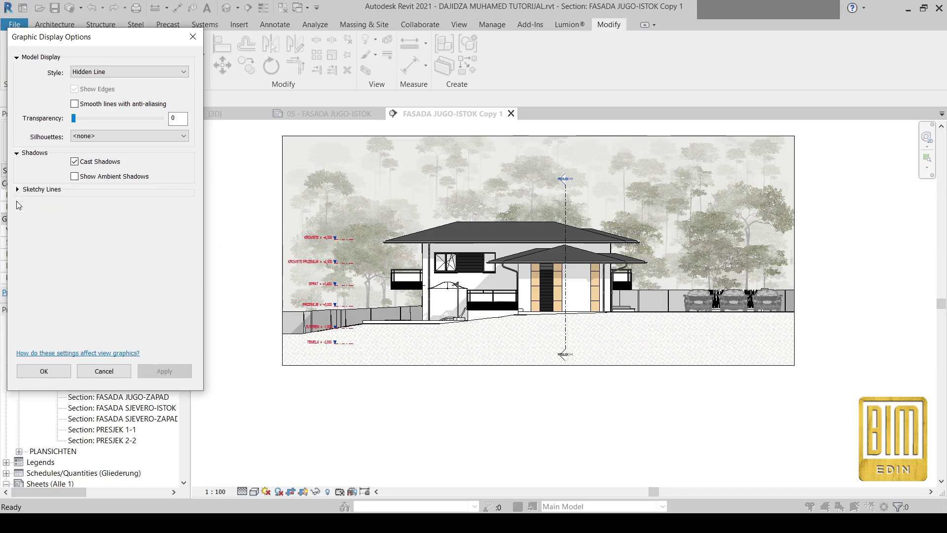
Enable depth cueing with the far fade value at 91
{"action": "left_click", "coordinate": [75, 211]}
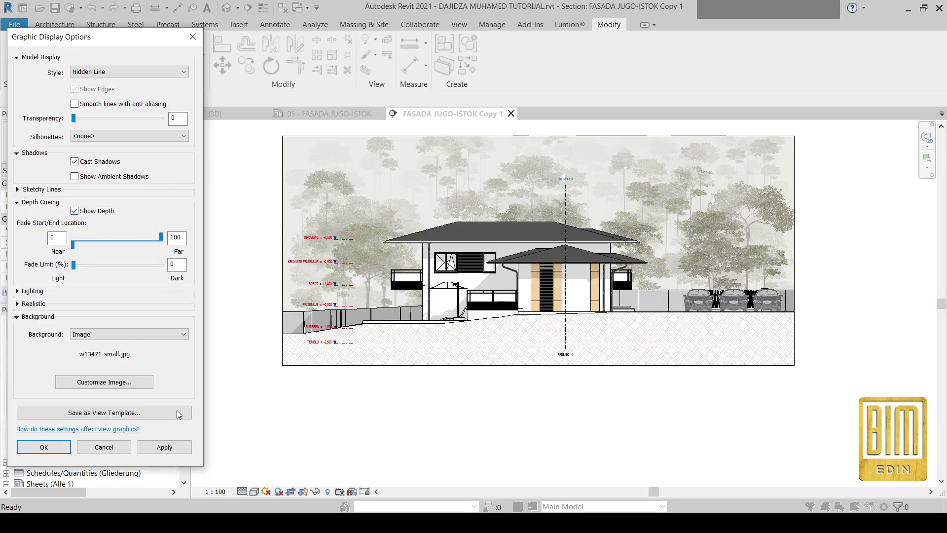
{"action": "left_click", "coordinate": [176, 448]}
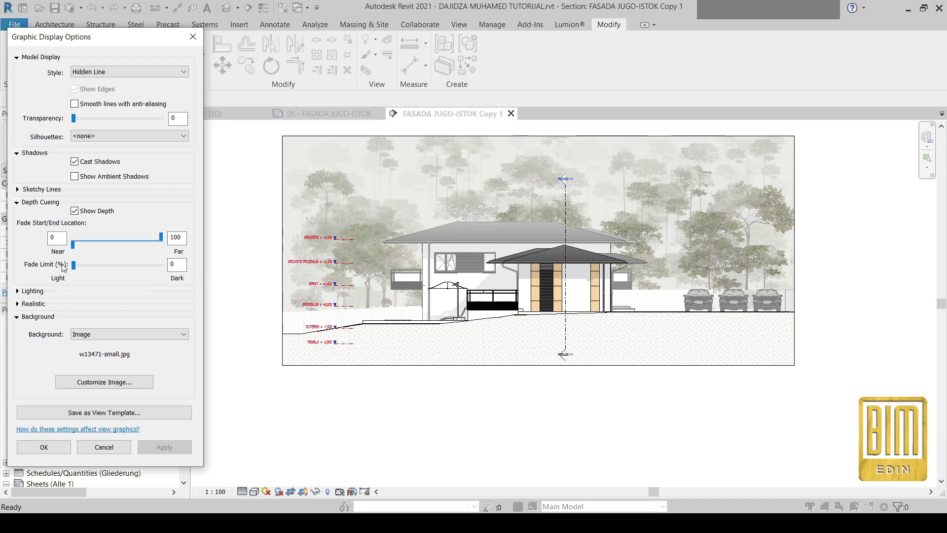
{"action": "left_click_drag", "start_coordinate": [159, 240], "coordinate": [153, 239]}
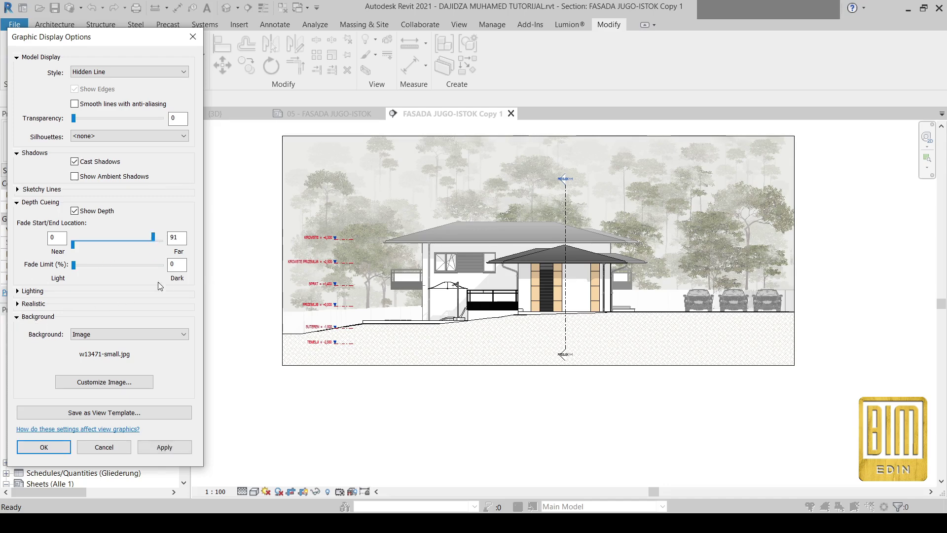
{"action": "left_click", "coordinate": [172, 449]}
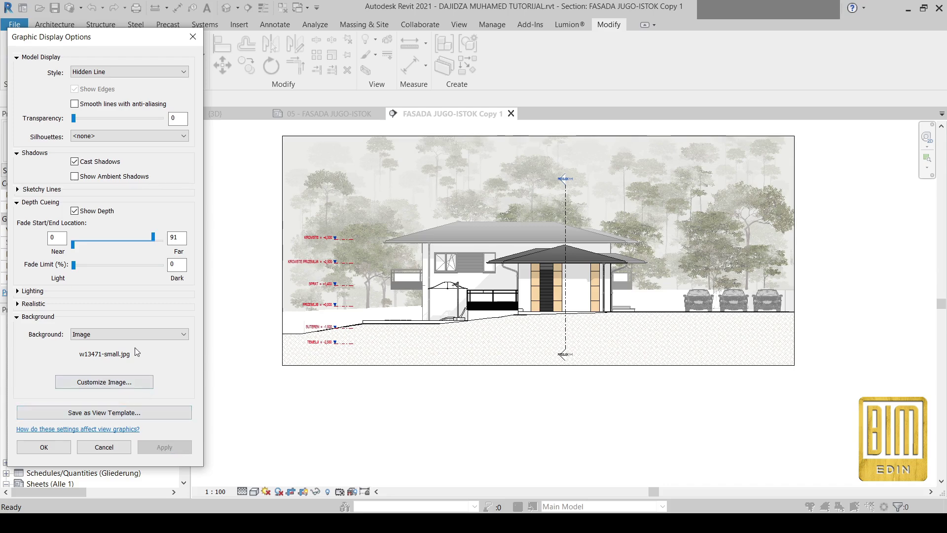
Apply Proctor-Matthews-Homes-England-drawing-05.jpg as the backdrop with a 20 mm height offset
{"action": "left_click", "coordinate": [95, 386]}
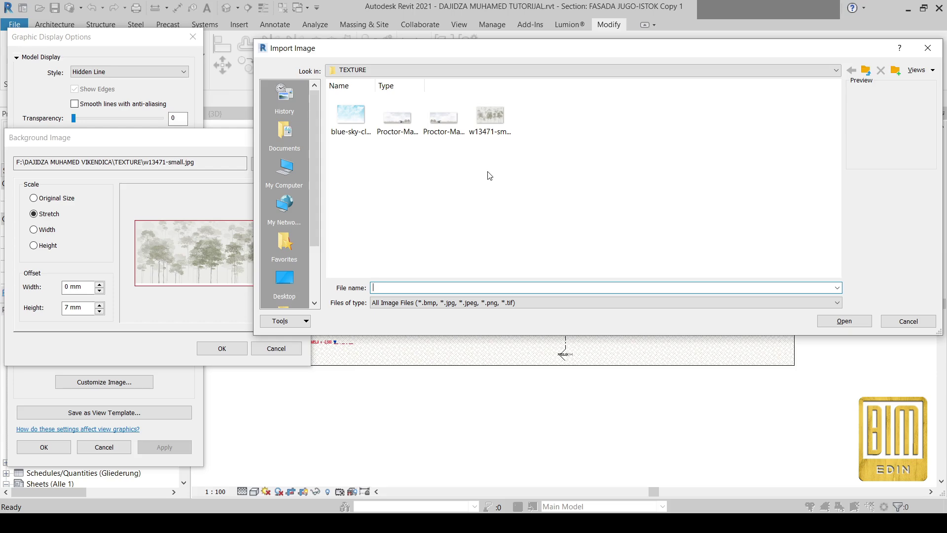
{"action": "left_click", "coordinate": [442, 122]}
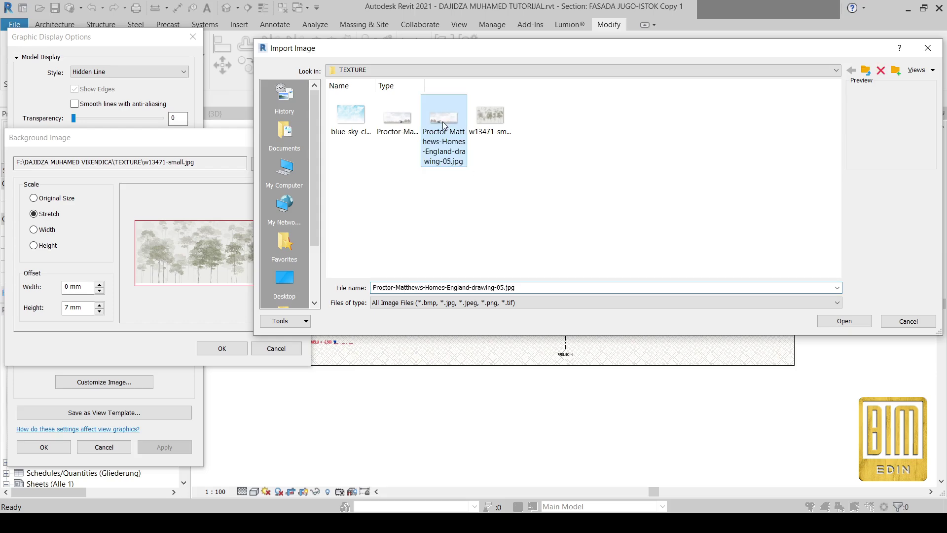
{"action": "left_click", "coordinate": [842, 323]}
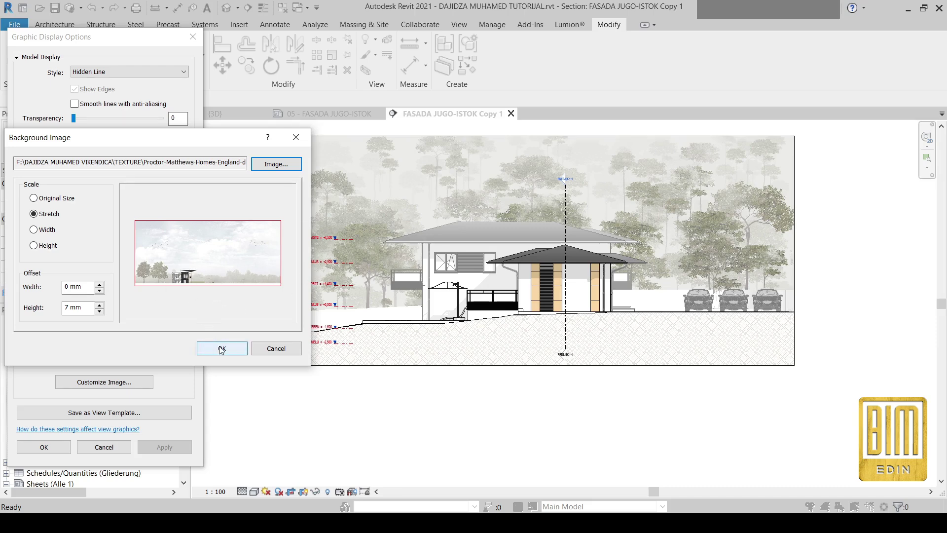
{"action": "left_click", "coordinate": [99, 304]}
{"action": "left_click", "coordinate": [100, 305]}
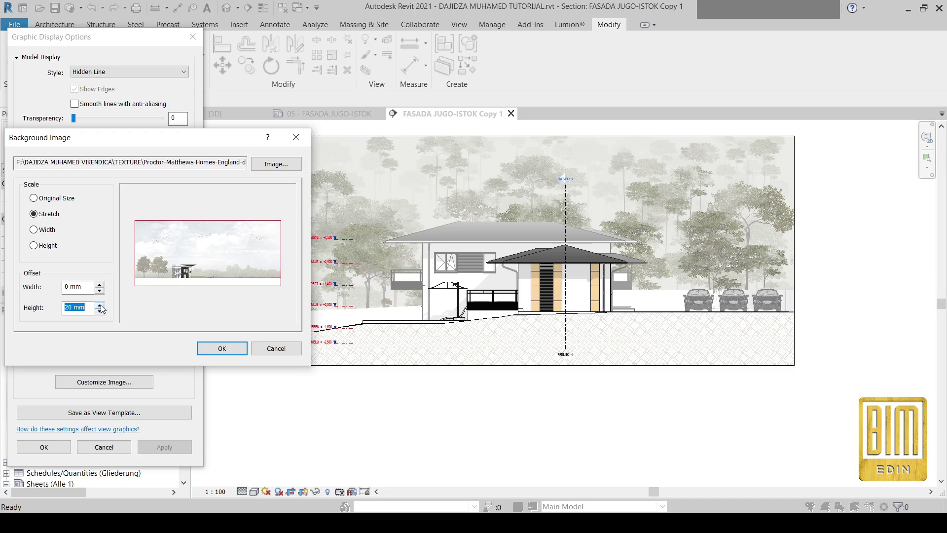
{"action": "left_click", "coordinate": [222, 349]}
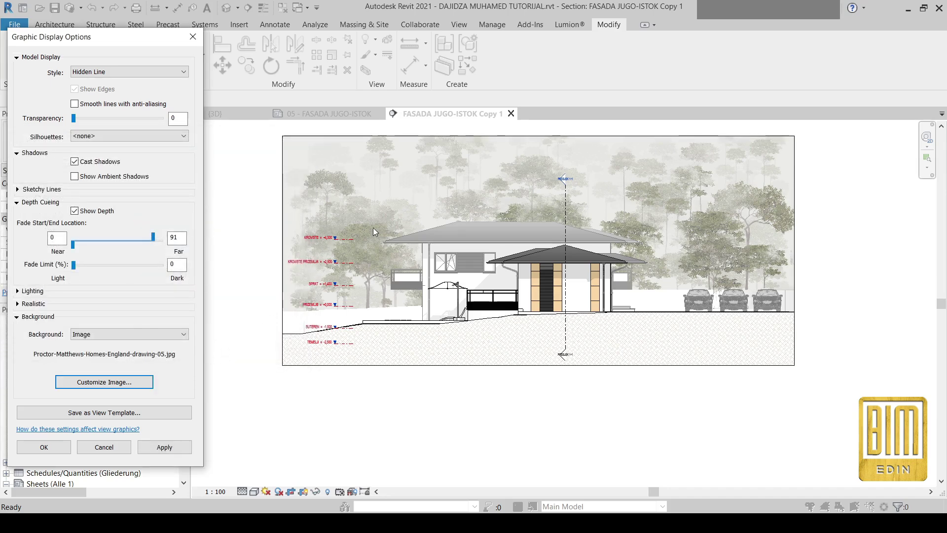
{"action": "left_click", "coordinate": [162, 450]}
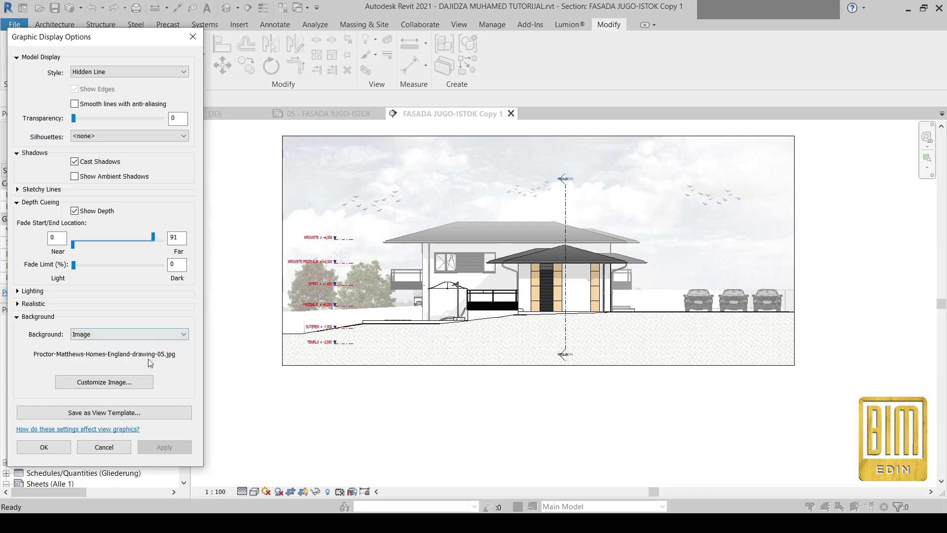
Raise the backdrop's height offset to 33 mm
{"action": "left_click", "coordinate": [104, 382]}
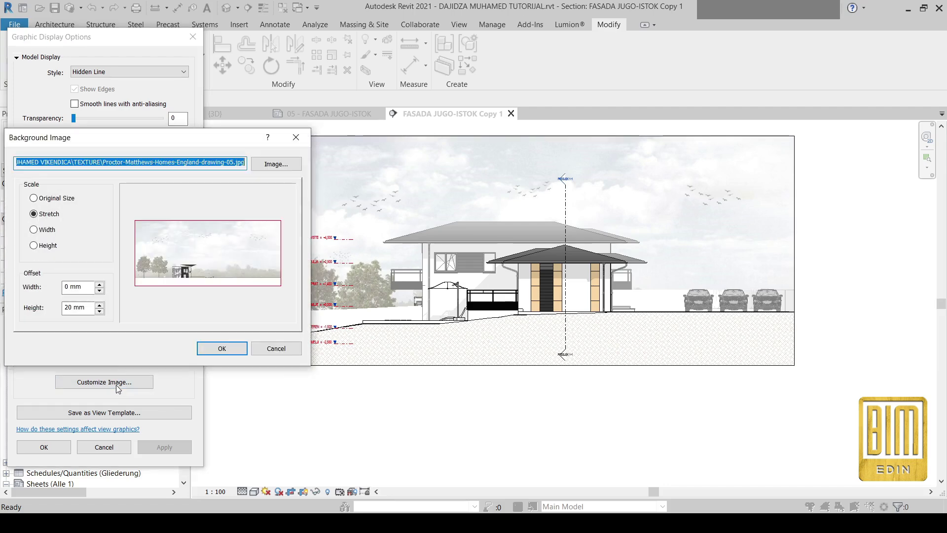
{"action": "left_click", "coordinate": [100, 305]}
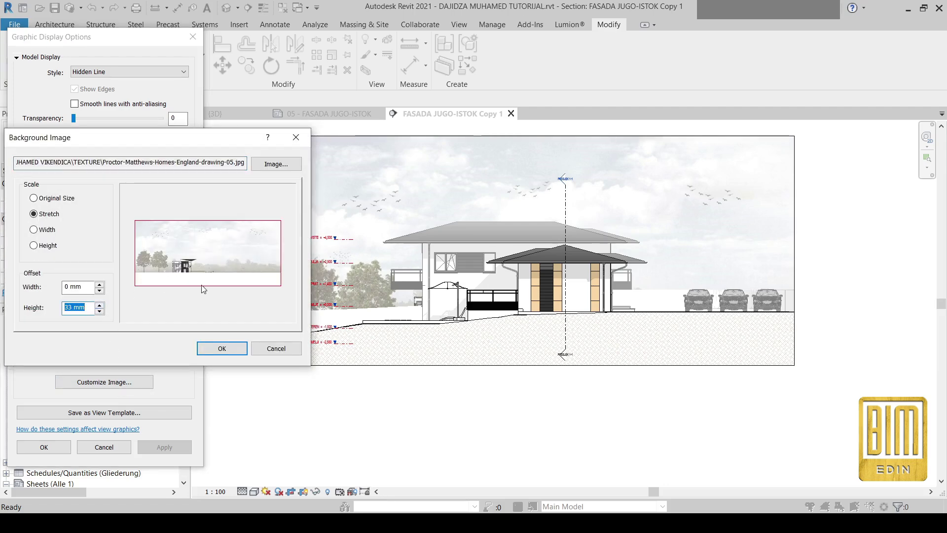
{"action": "left_click", "coordinate": [225, 351]}
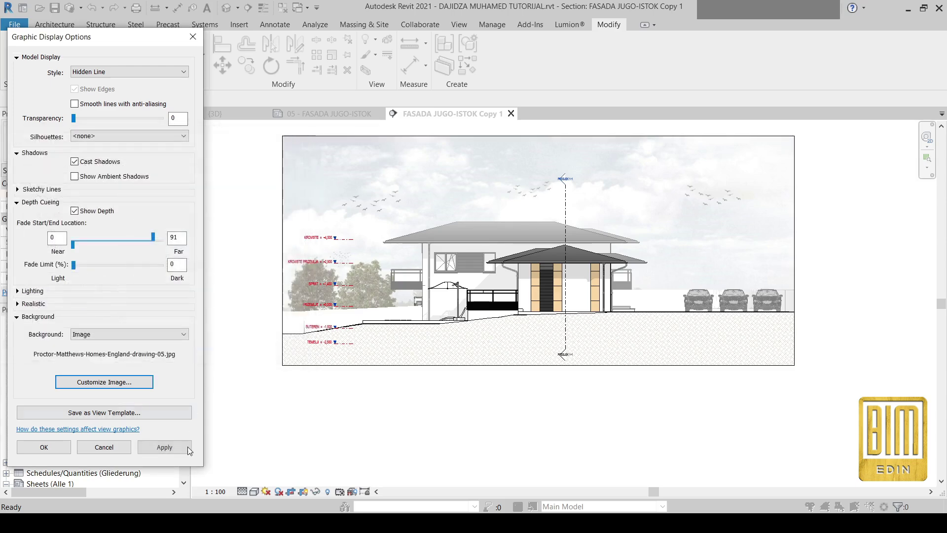
Apply the offset backdrop, then swap it to Proctor-Matthews-Homes-England-drawing-04.jpg
{"action": "left_click", "coordinate": [185, 448]}
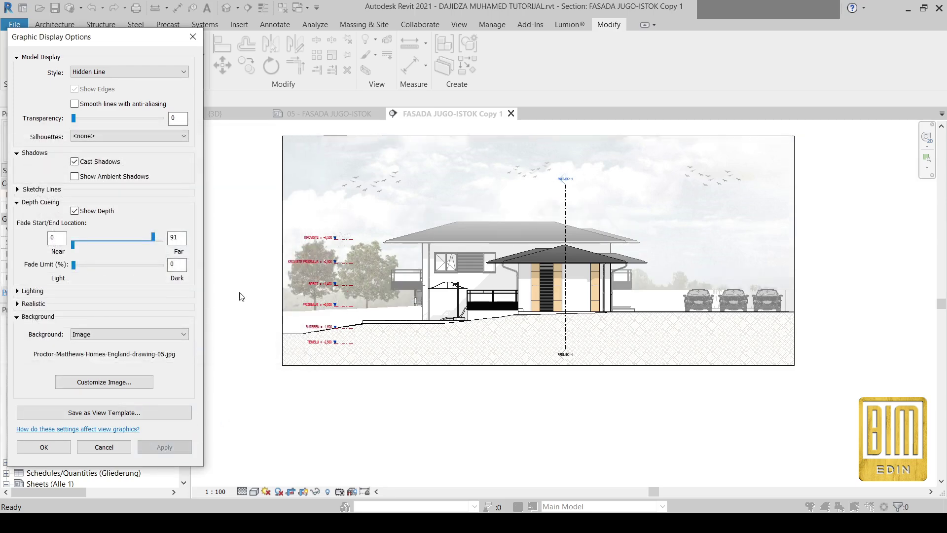
{"action": "left_click", "coordinate": [128, 380]}
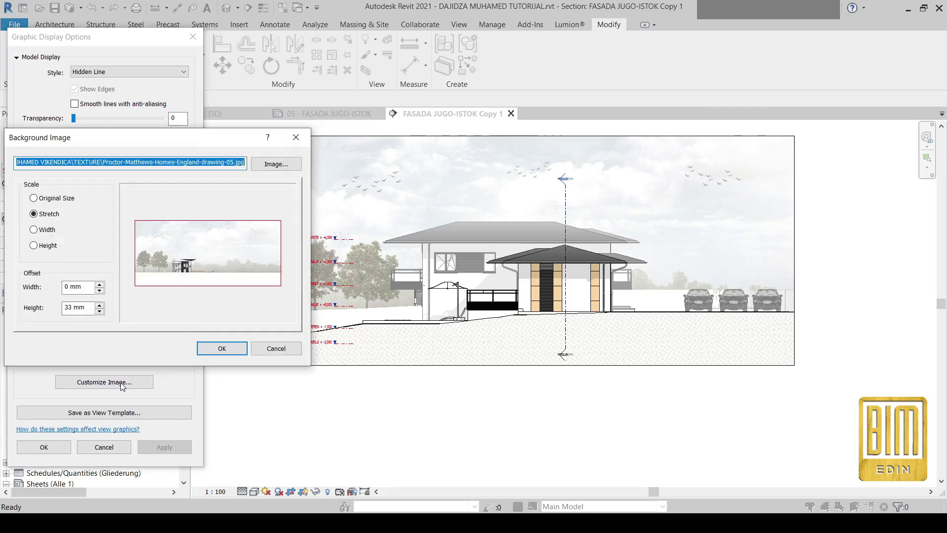
{"action": "left_click", "coordinate": [279, 165]}
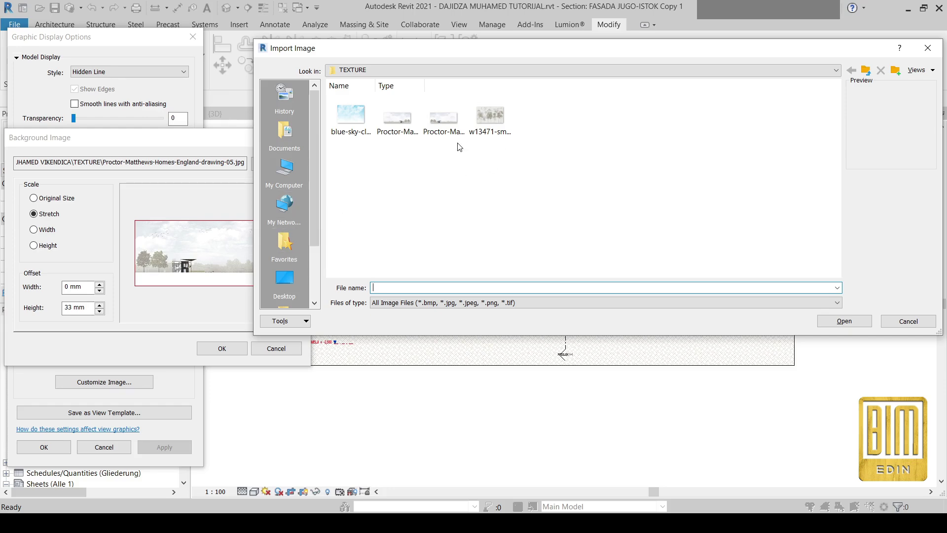
{"action": "left_click", "coordinate": [397, 119]}
{"action": "left_click", "coordinate": [844, 321]}
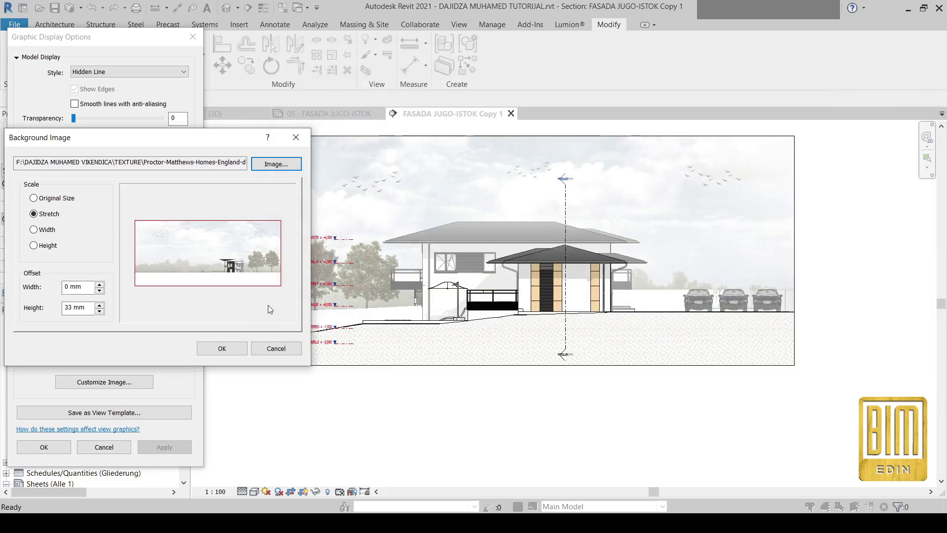
{"action": "left_click", "coordinate": [221, 347]}
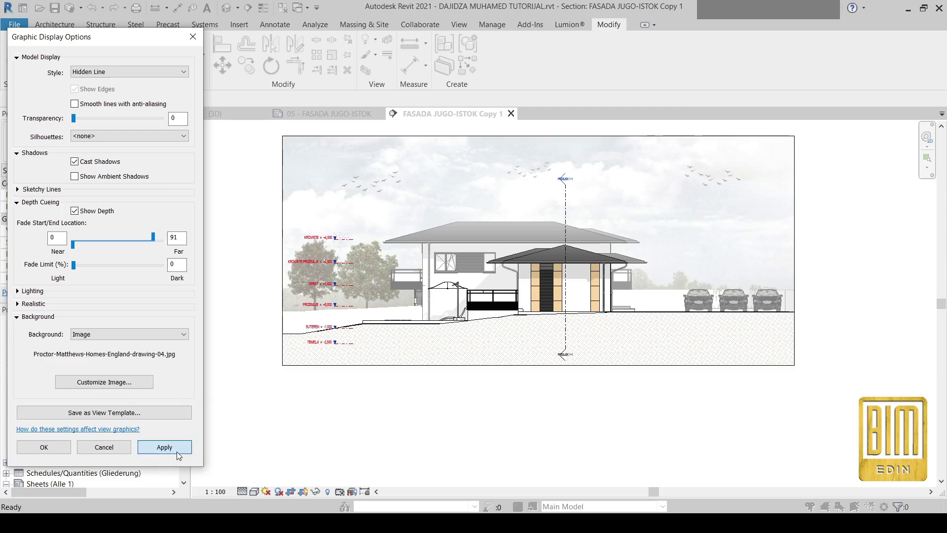
{"action": "left_click", "coordinate": [175, 452]}
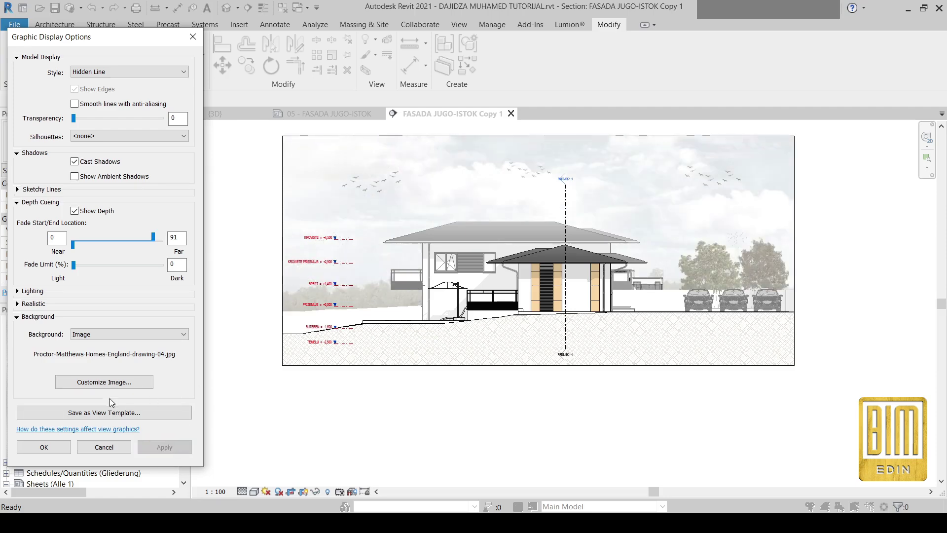
Raise the background image's height offset to 39 mm and apply it
{"action": "left_click", "coordinate": [111, 384]}
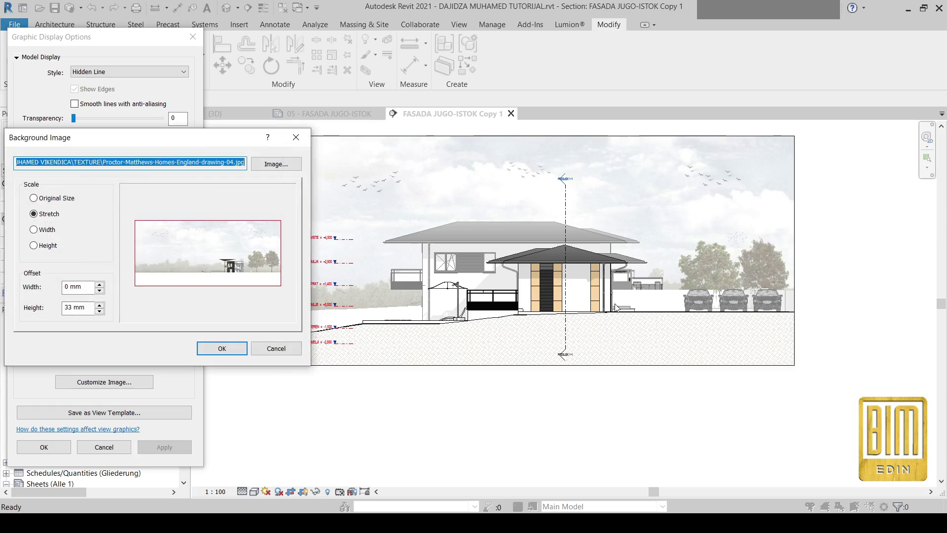
{"action": "left_click", "coordinate": [100, 311]}
{"action": "left_click", "coordinate": [222, 349]}
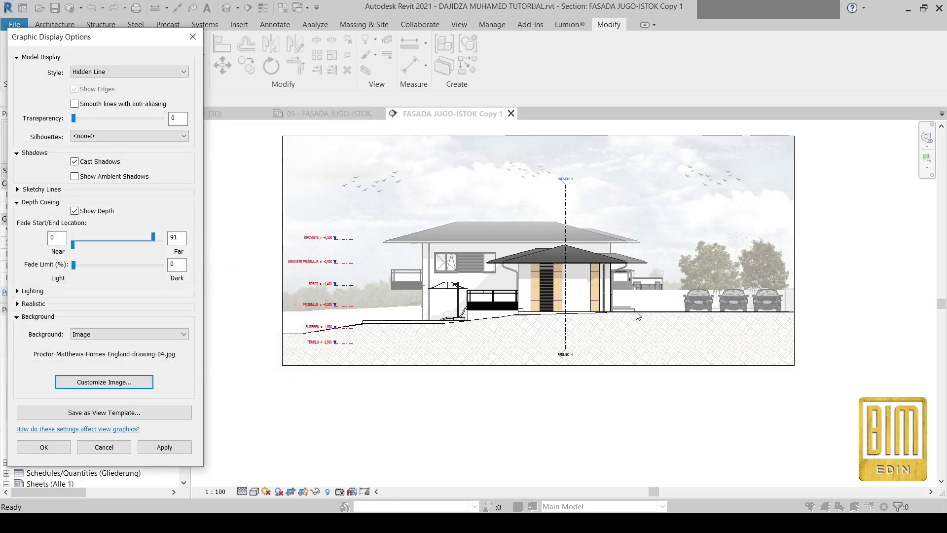
{"action": "left_click", "coordinate": [167, 449]}
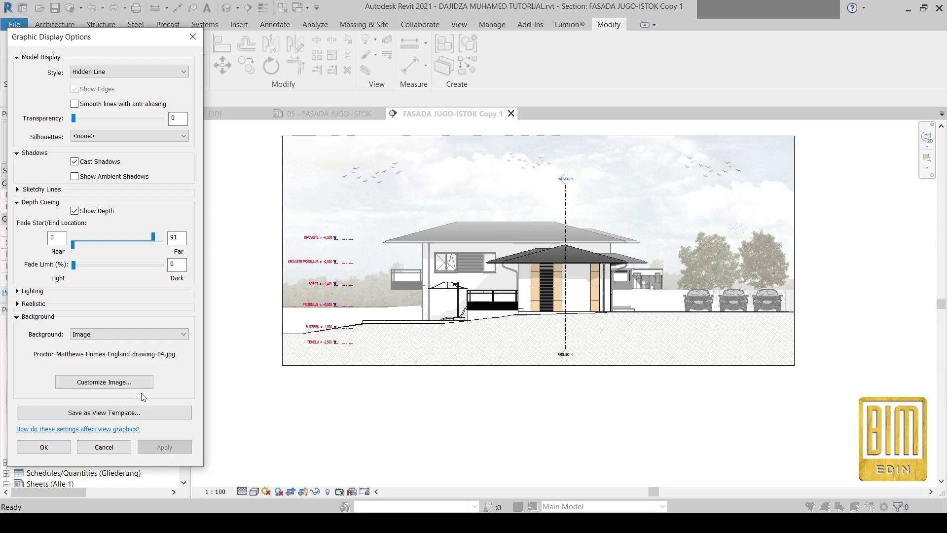
Switch the background image back to Proctor-Matthews-Homes-England-drawing-05.jpg
{"action": "left_click", "coordinate": [113, 384]}
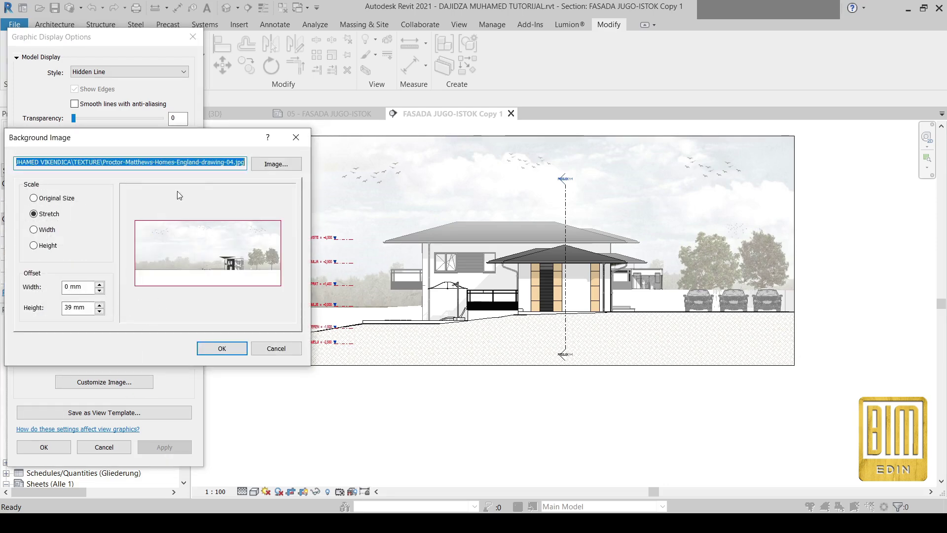
{"action": "left_click", "coordinate": [279, 165]}
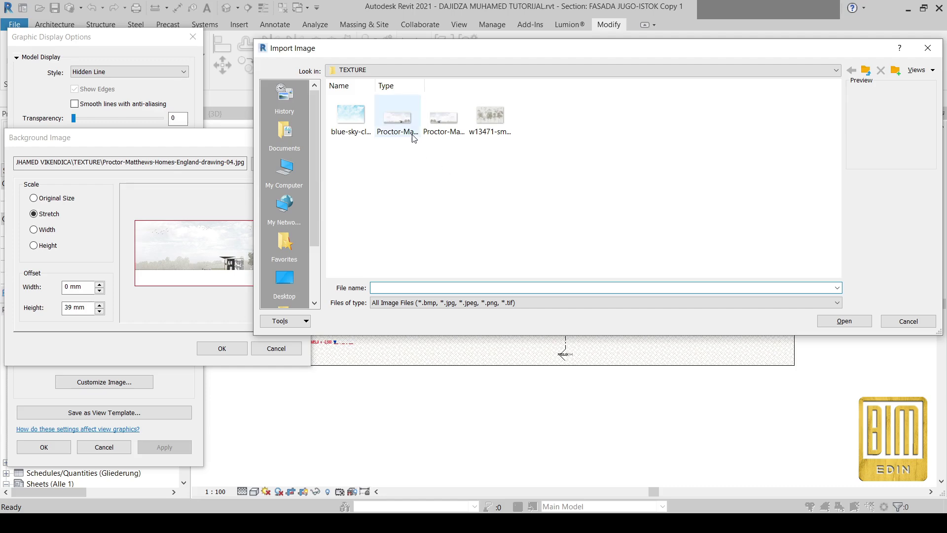
{"action": "left_click", "coordinate": [402, 121]}
{"action": "left_click", "coordinate": [450, 138]}
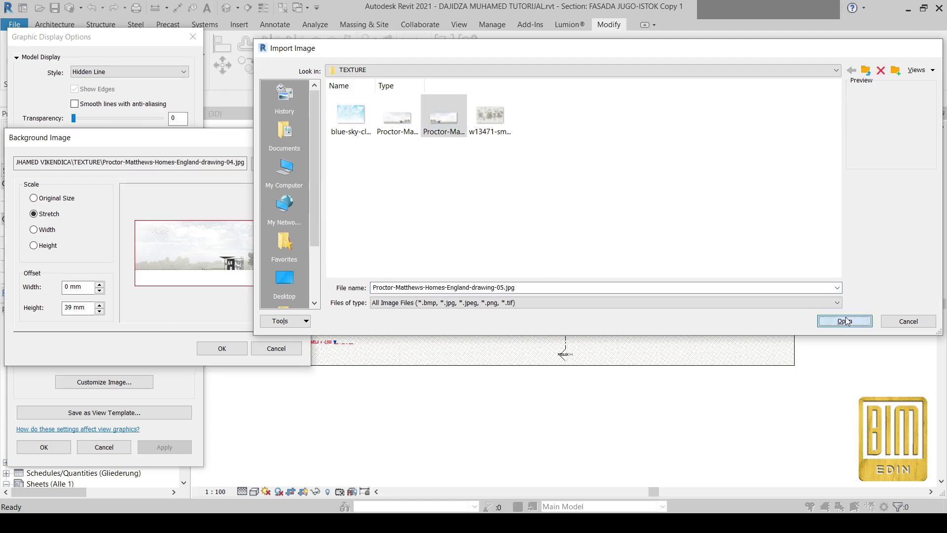
{"action": "left_click", "coordinate": [845, 321]}
{"action": "left_click", "coordinate": [222, 348]}
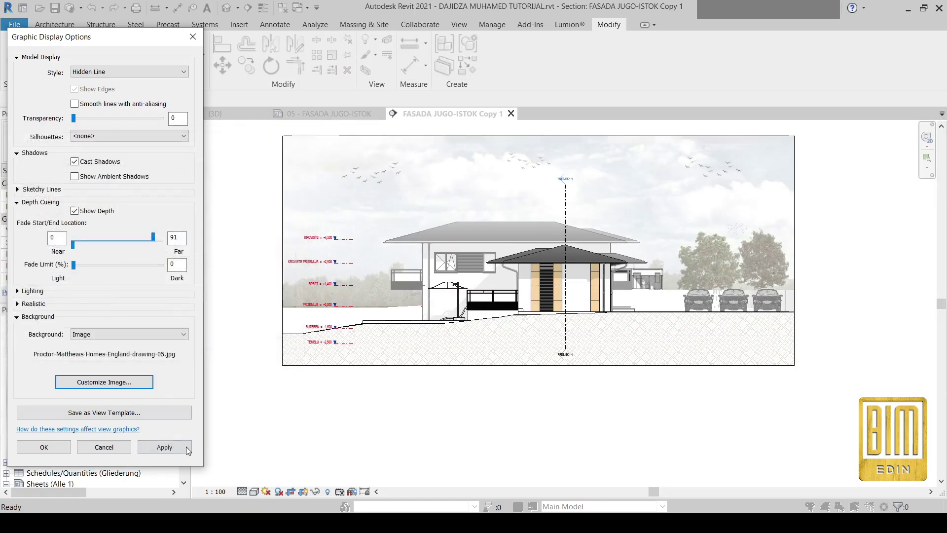
Apply the drawing-05 backdrop, then load w13471-small.jpg as the background image
{"action": "left_click", "coordinate": [174, 448]}
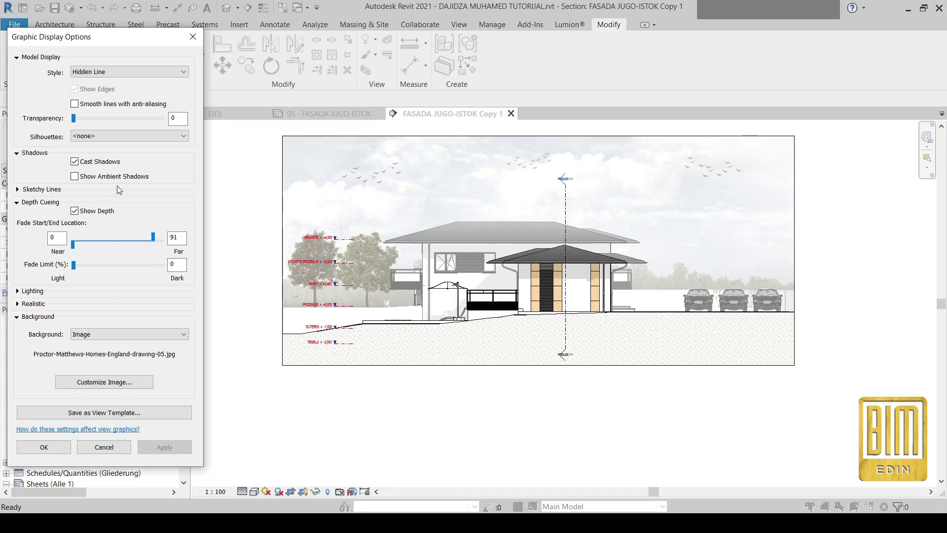
{"action": "left_click", "coordinate": [139, 383]}
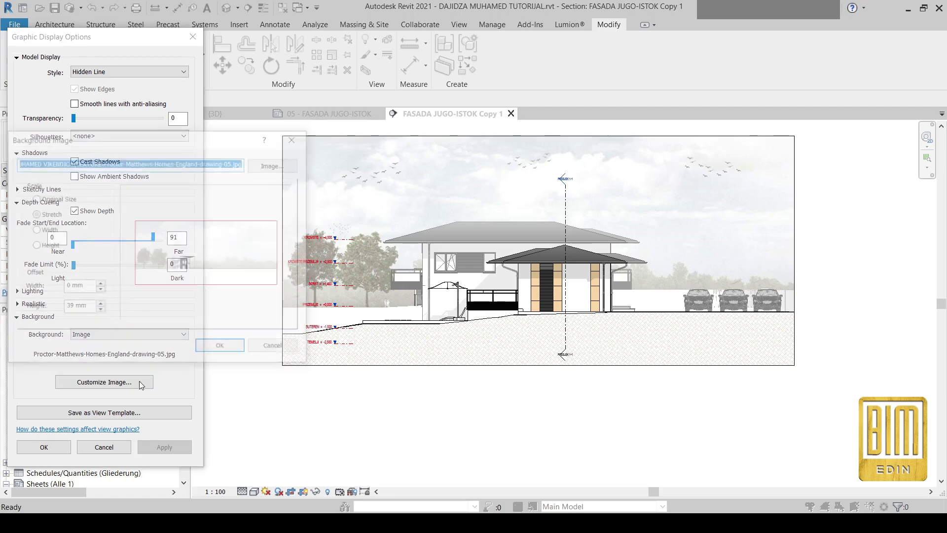
{"action": "left_click", "coordinate": [278, 164]}
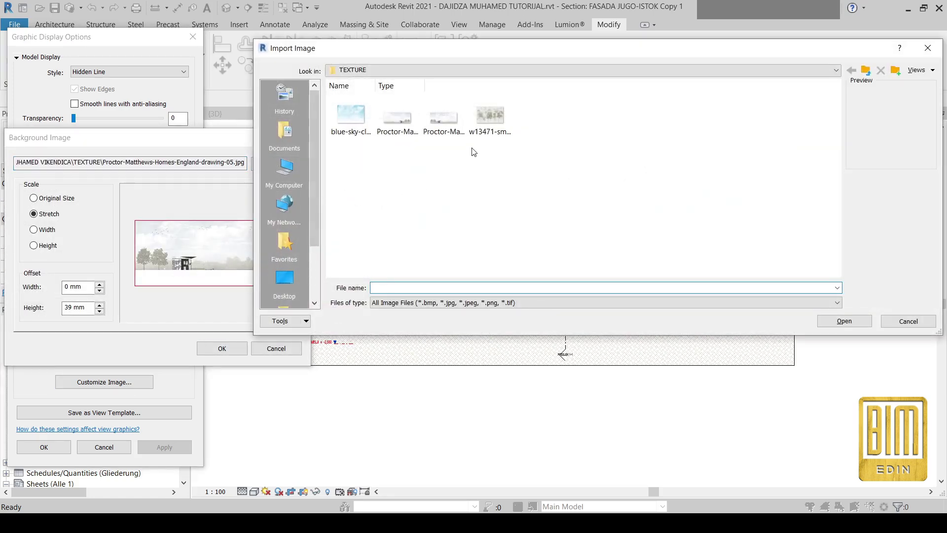
{"action": "left_click", "coordinate": [483, 119]}
{"action": "left_click", "coordinate": [839, 321]}
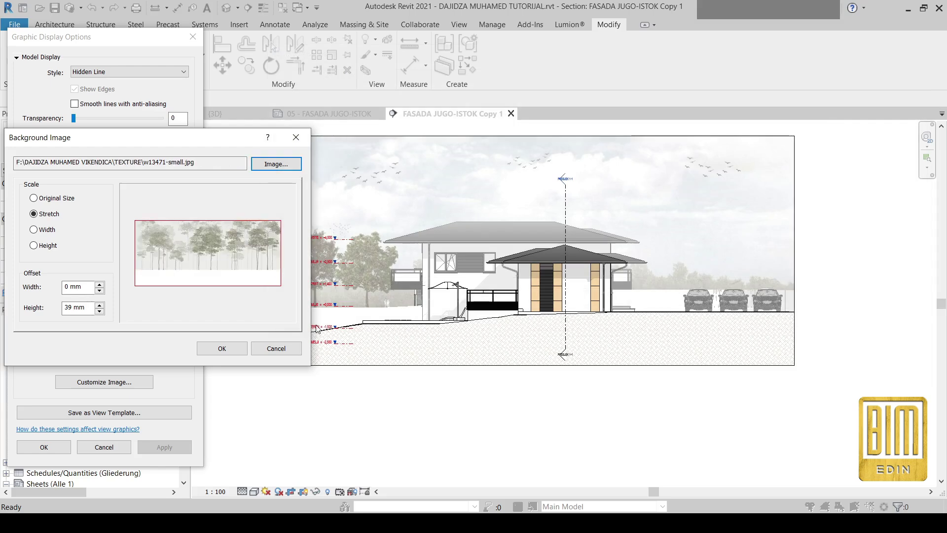
Lower the forest image's height offset to 0, apply, and close Graphic Display Options
{"action": "left_click", "coordinate": [100, 312]}
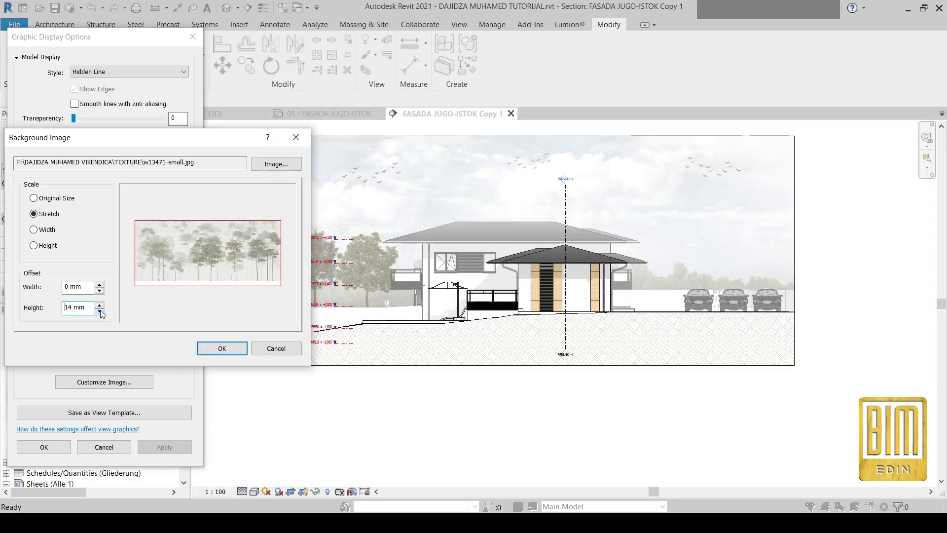
{"action": "left_click", "coordinate": [100, 311]}
{"action": "left_click", "coordinate": [101, 312]}
{"action": "type", "text": "0"}
{"action": "left_click", "coordinate": [222, 348]}
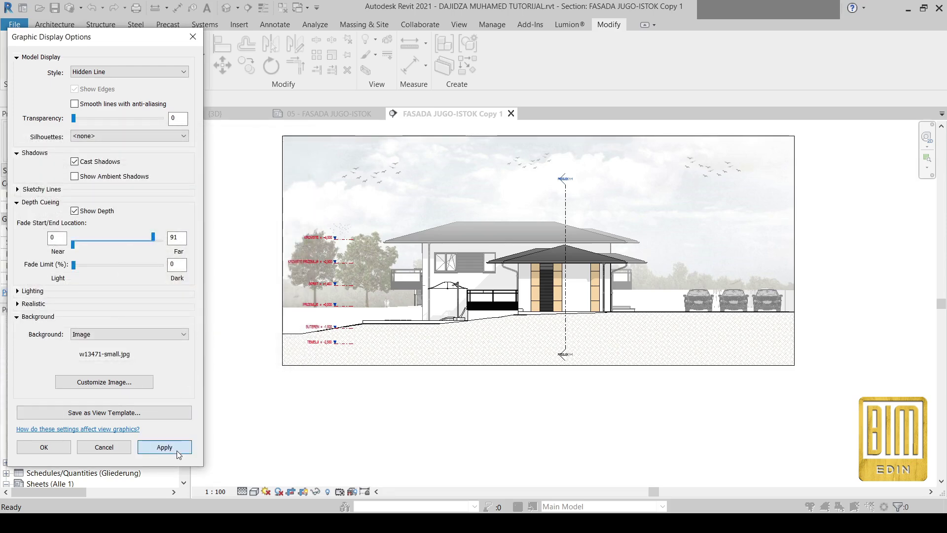
{"action": "left_click", "coordinate": [176, 451]}
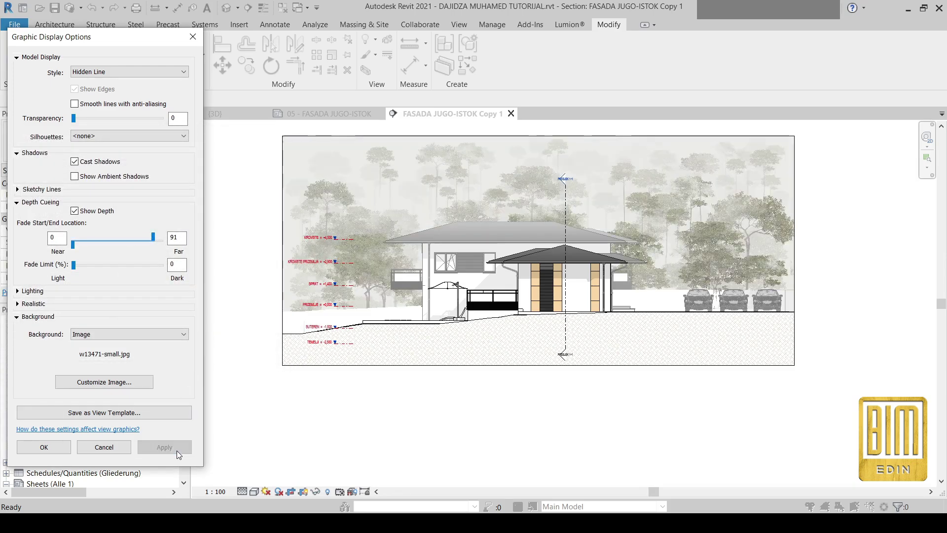
{"action": "left_click", "coordinate": [51, 450]}
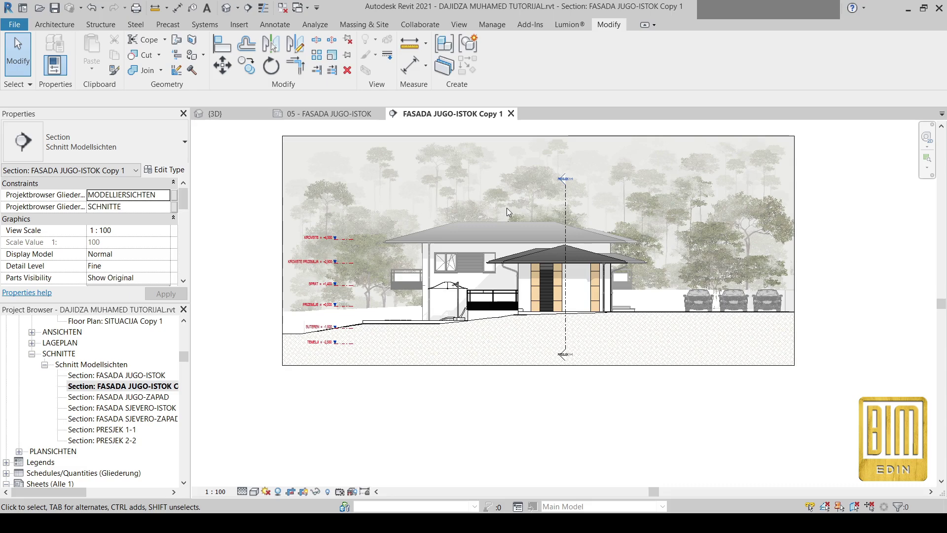
Override the Topography cut lines in Visibility/Graphics with a Solid line pattern
{"action": "scroll", "coordinate": [402, 354], "scroll_direction": "up", "scroll_amount": 1}
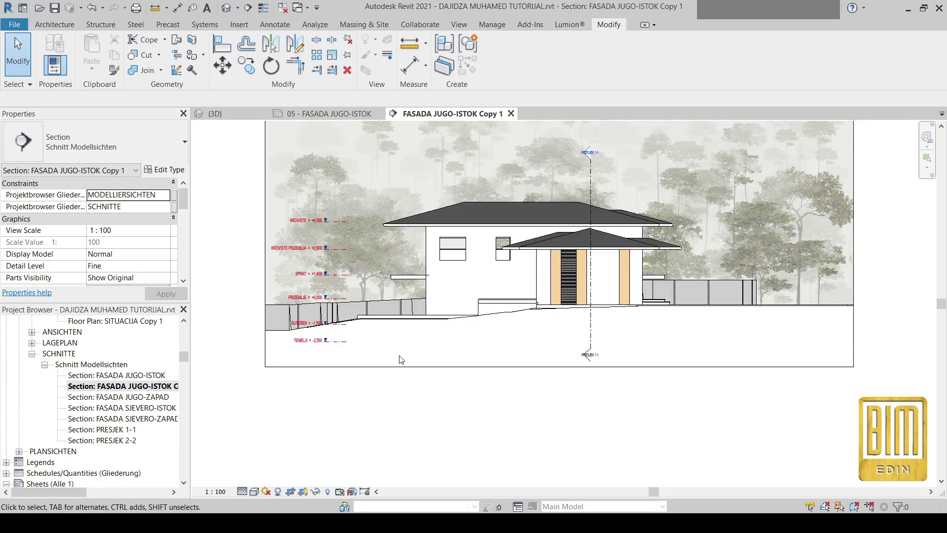
{"action": "scroll", "coordinate": [408, 356], "scroll_direction": "up", "scroll_amount": 1}
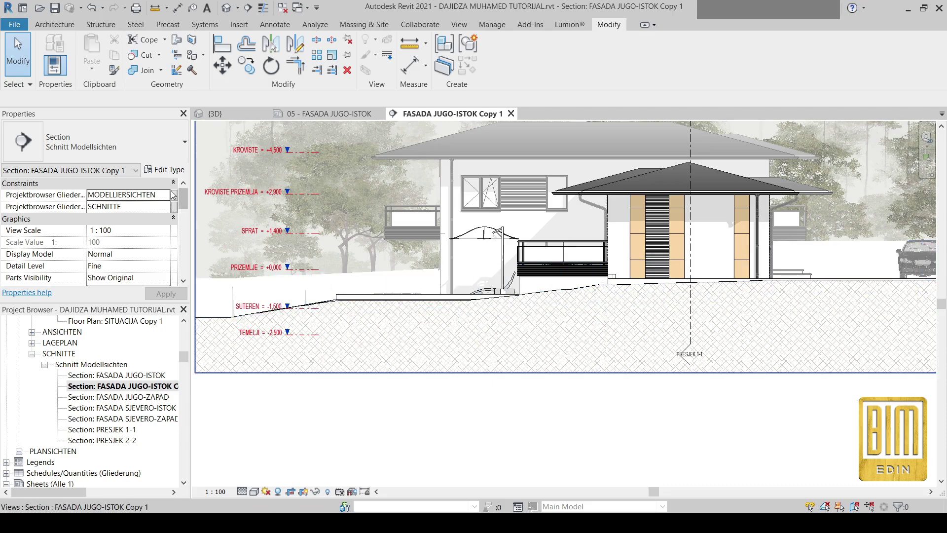
{"action": "scroll", "coordinate": [129, 260], "scroll_direction": "down", "scroll_amount": 3}
{"action": "left_click", "coordinate": [125, 207]}
{"action": "scroll", "coordinate": [62, 307], "scroll_direction": "down", "scroll_amount": 4}
{"action": "scroll", "coordinate": [61, 307], "scroll_direction": "down", "scroll_amount": 5}
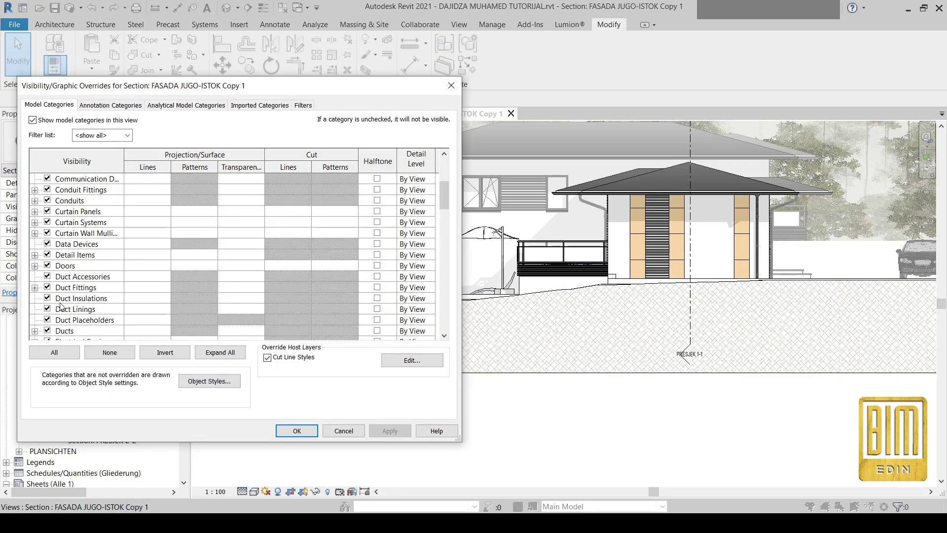
{"action": "left_click_drag", "start_coordinate": [444, 220], "coordinate": [445, 320]}
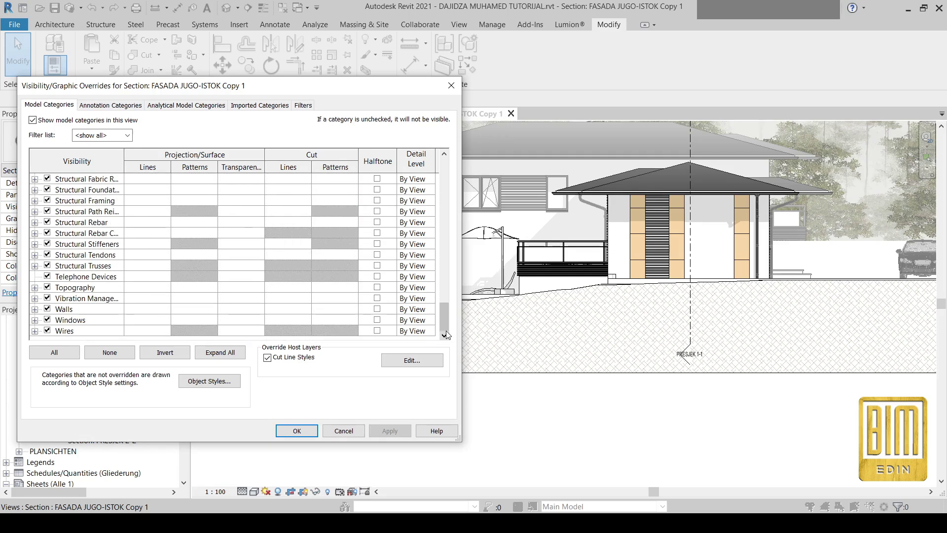
{"action": "left_click", "coordinate": [279, 290]}
{"action": "left_click", "coordinate": [279, 290]}
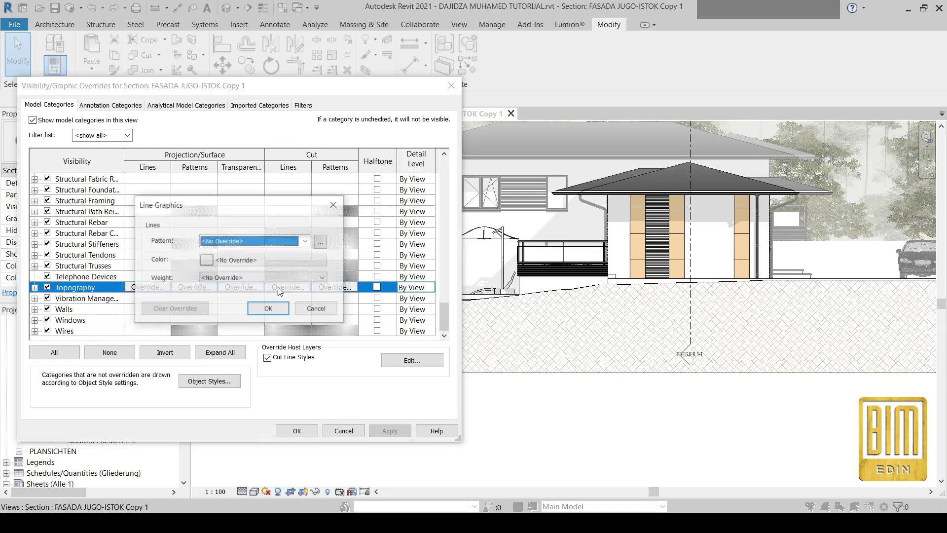
{"action": "left_click", "coordinate": [286, 241]}
{"action": "left_click", "coordinate": [224, 16]}
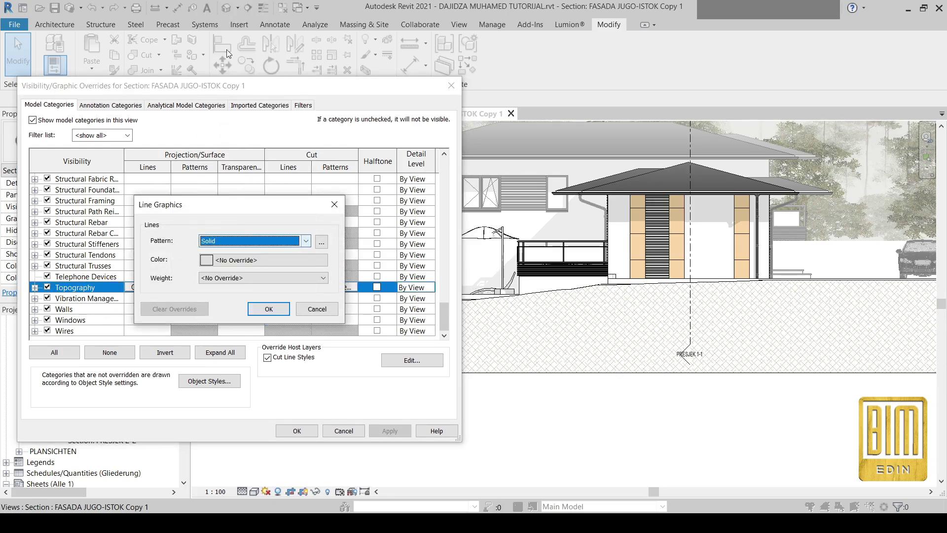
Give the topography cut lines colour RGB 026-026-026 and weight 7, then confirm
{"action": "left_click", "coordinate": [240, 265]}
{"action": "left_click_drag", "start_coordinate": [365, 227], "coordinate": [365, 272]}
{"action": "left_click", "coordinate": [291, 369]}
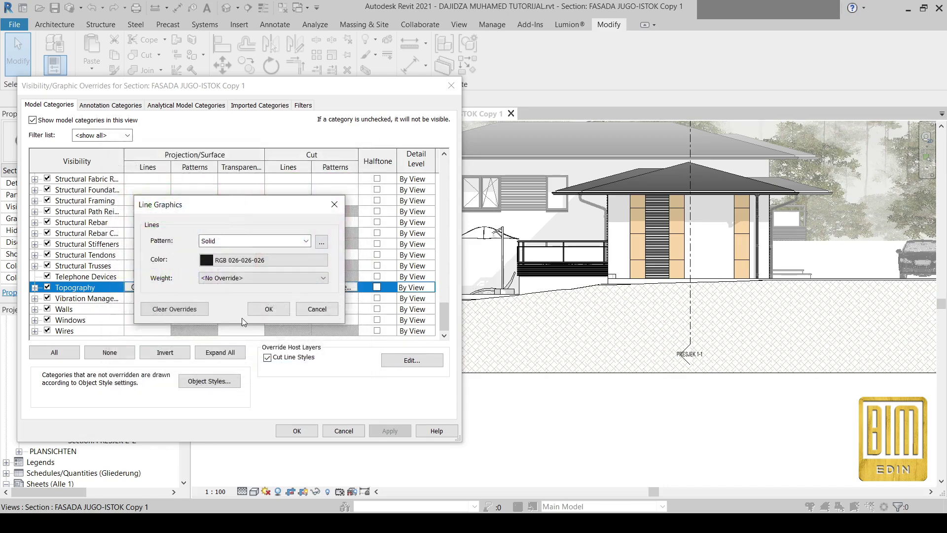
{"action": "left_click", "coordinate": [228, 278]}
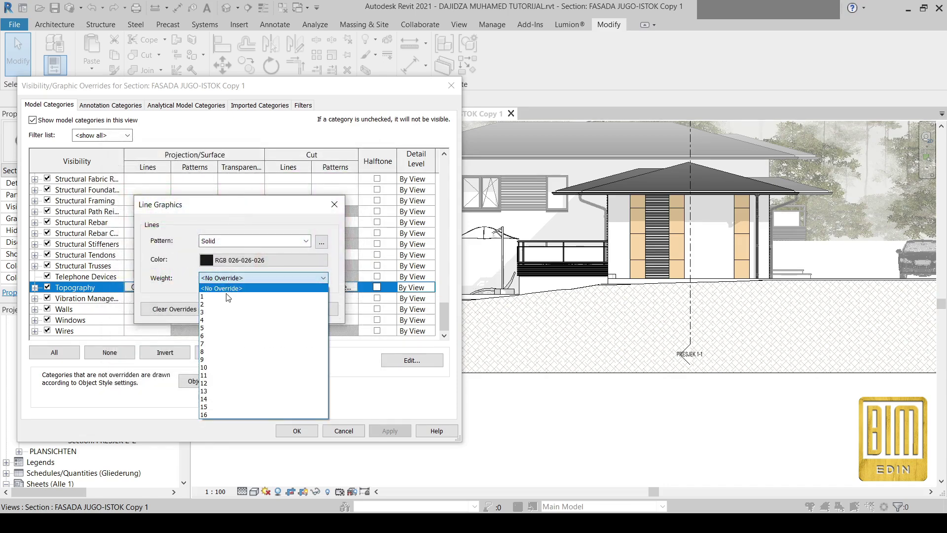
{"action": "left_click", "coordinate": [228, 343]}
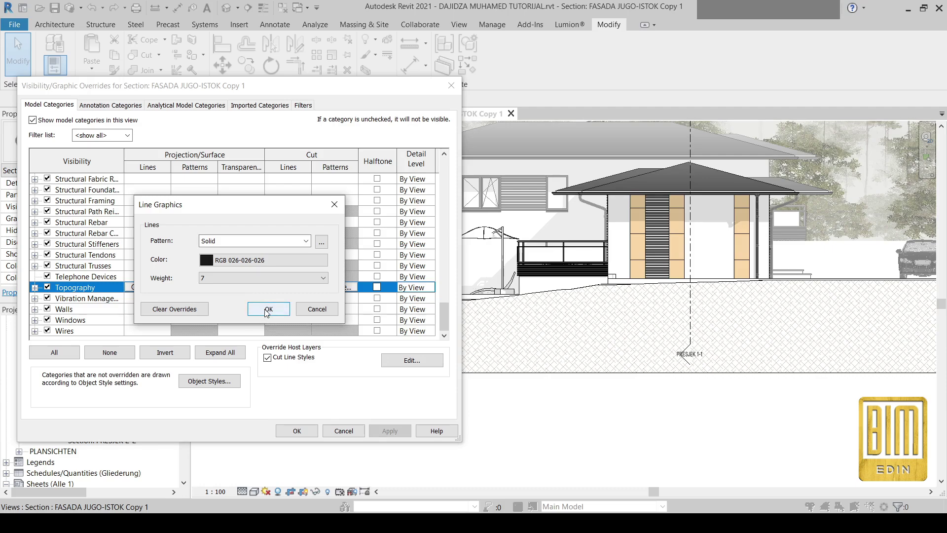
{"action": "left_click", "coordinate": [267, 310]}
{"action": "left_click", "coordinate": [297, 431]}
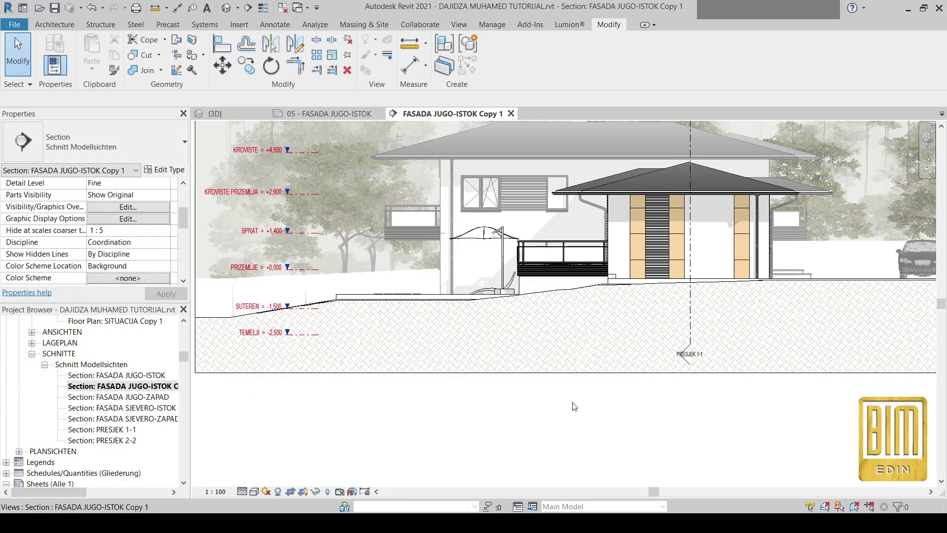
Start a filled region with a rectangle boundary, abandoning the first attempt
{"action": "scroll", "coordinate": [448, 331], "scroll_direction": "down", "scroll_amount": 3}
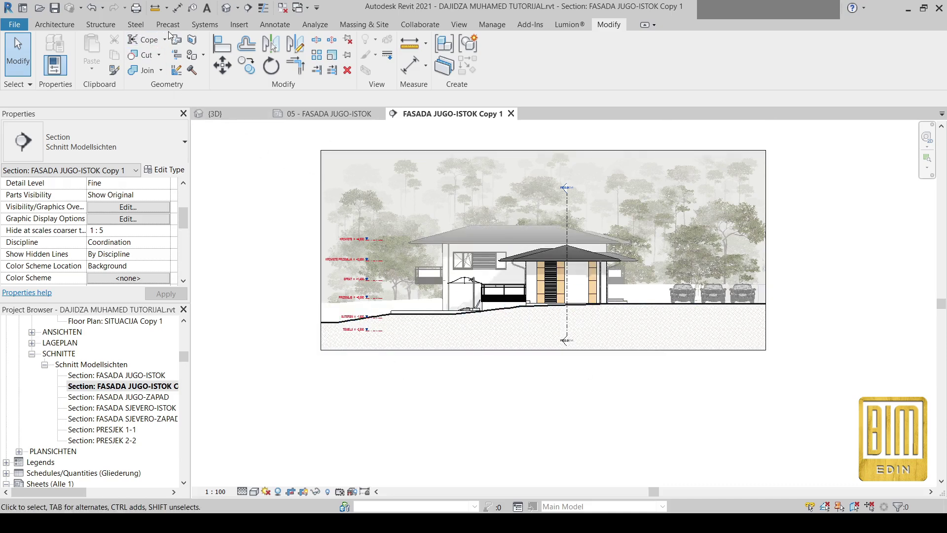
{"action": "left_click", "coordinate": [272, 26]}
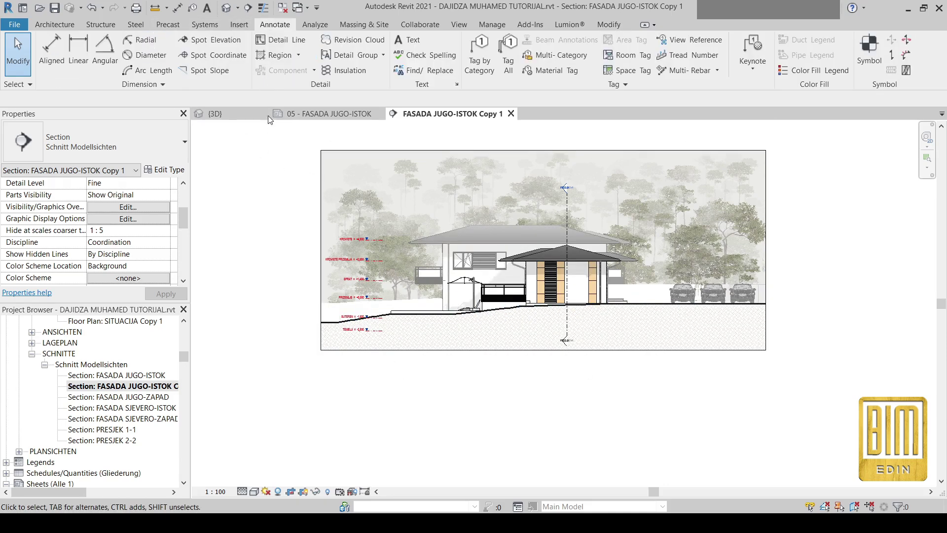
{"action": "left_click", "coordinate": [279, 55]}
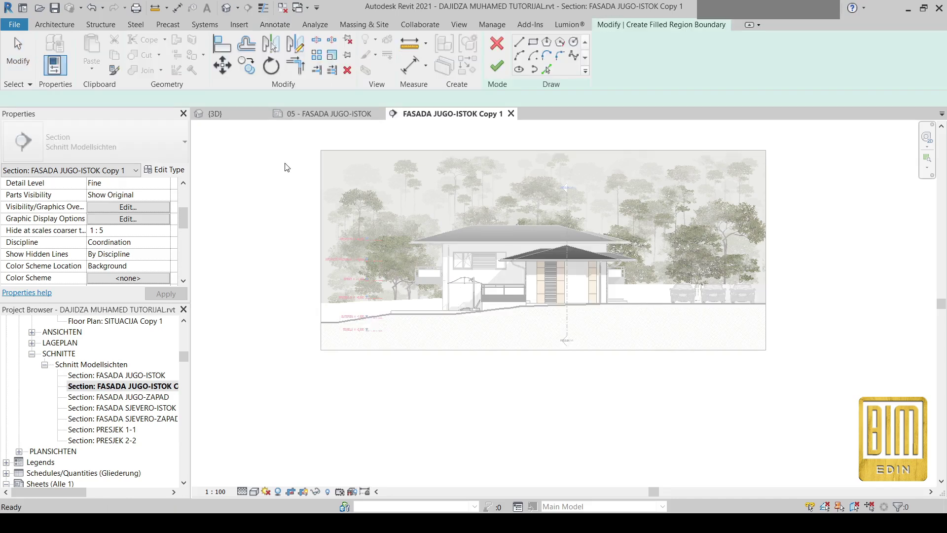
{"action": "left_click", "coordinate": [533, 42]}
{"action": "scroll", "coordinate": [321, 154], "scroll_direction": "up", "scroll_amount": 3}
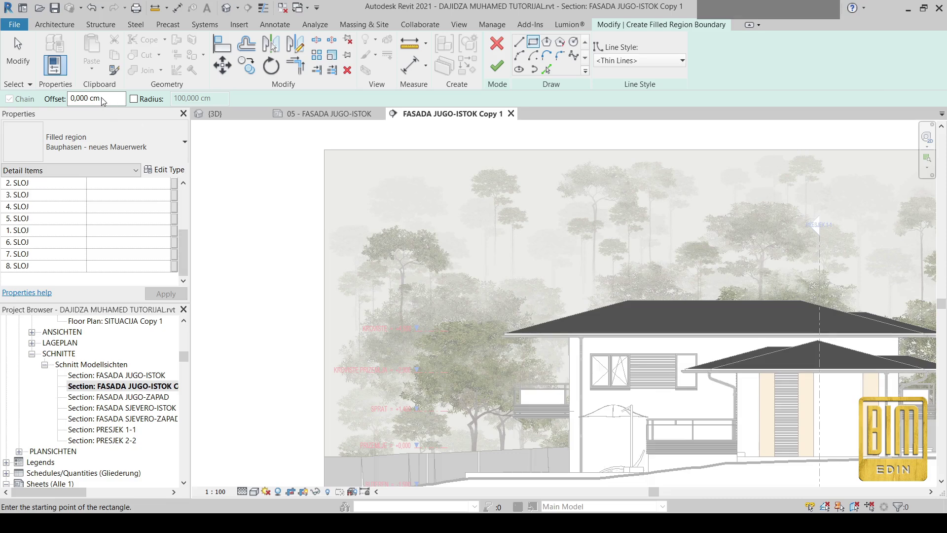
{"action": "left_click", "coordinate": [102, 99]}
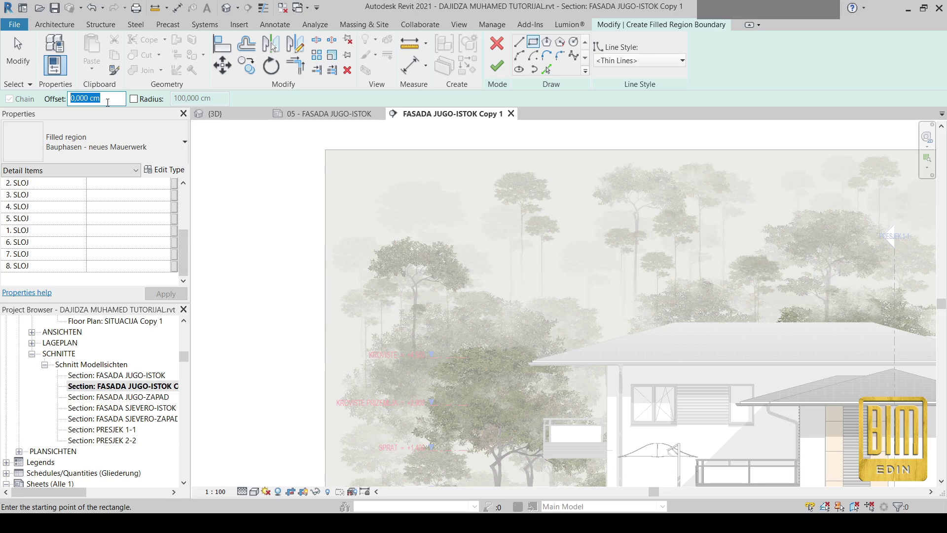
{"action": "left_click", "coordinate": [324, 150]}
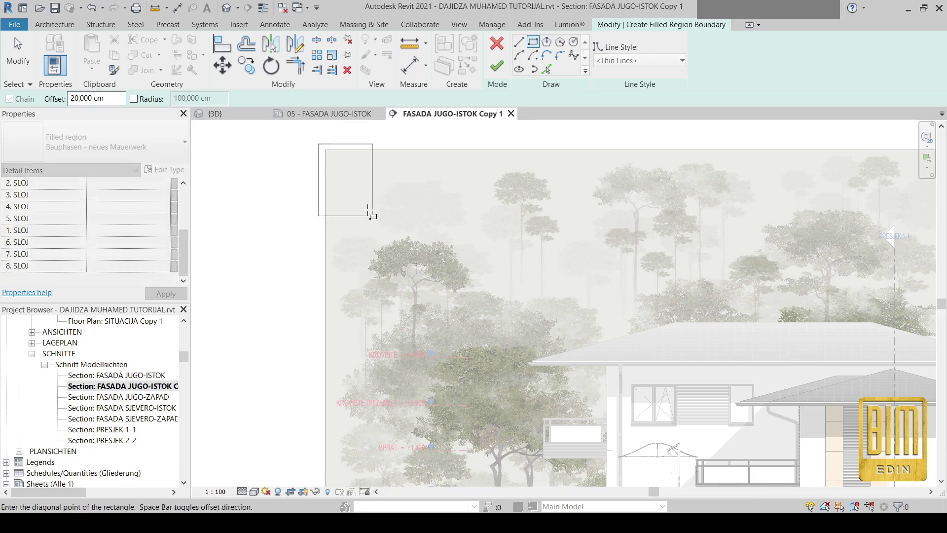
{"action": "scroll", "coordinate": [367, 210], "scroll_direction": "down", "scroll_amount": 3}
{"action": "scroll", "coordinate": [368, 210], "scroll_direction": "down", "scroll_amount": 3}
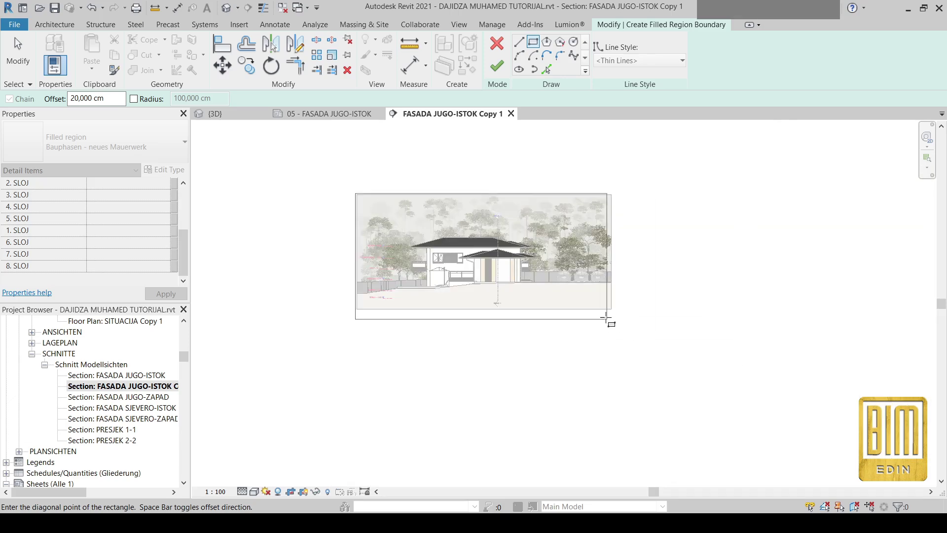
{"action": "scroll", "coordinate": [612, 313], "scroll_direction": "up", "scroll_amount": 4}
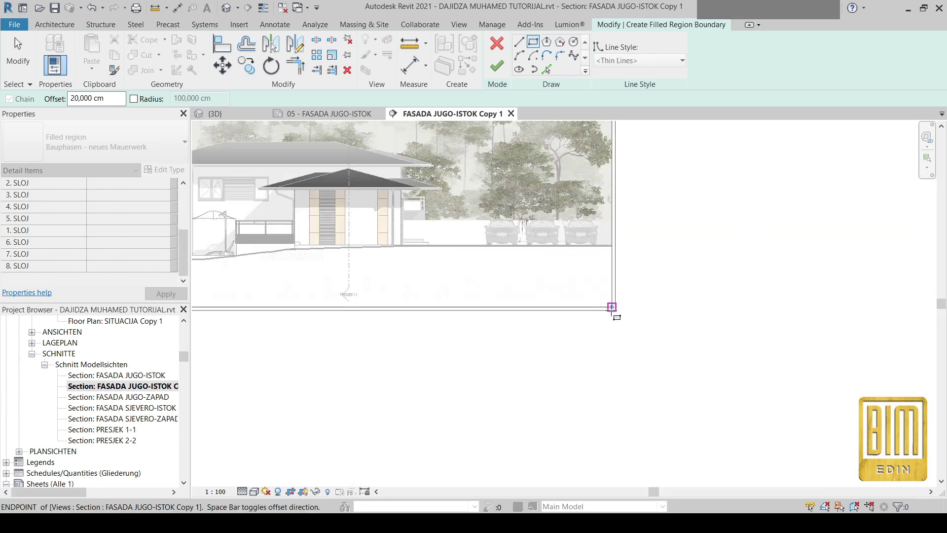
{"action": "key", "text": "Escape"}
Draw the border rectangle around the crop region at a 50 cm offset, after first trying 40
{"action": "left_click", "coordinate": [97, 98]}
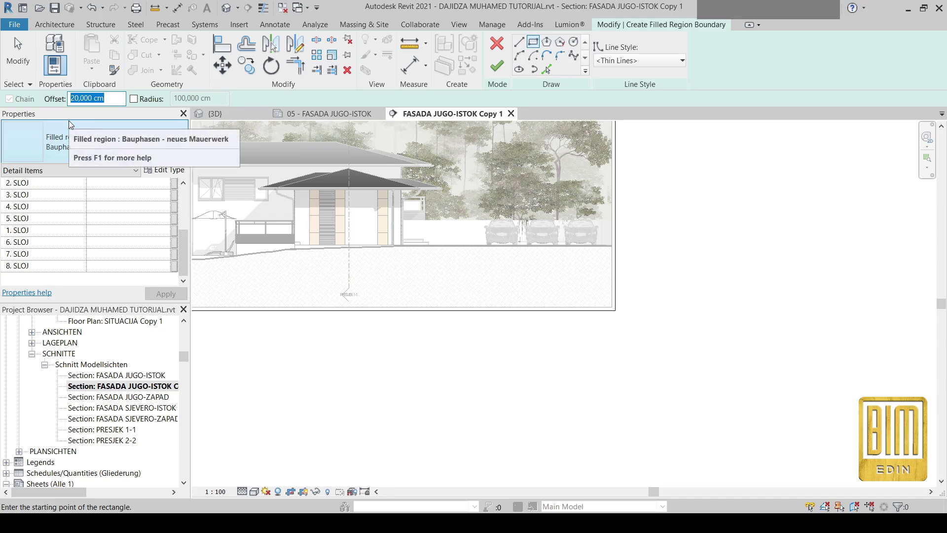
{"action": "type", "text": "40"}
{"action": "key", "text": "Return"}
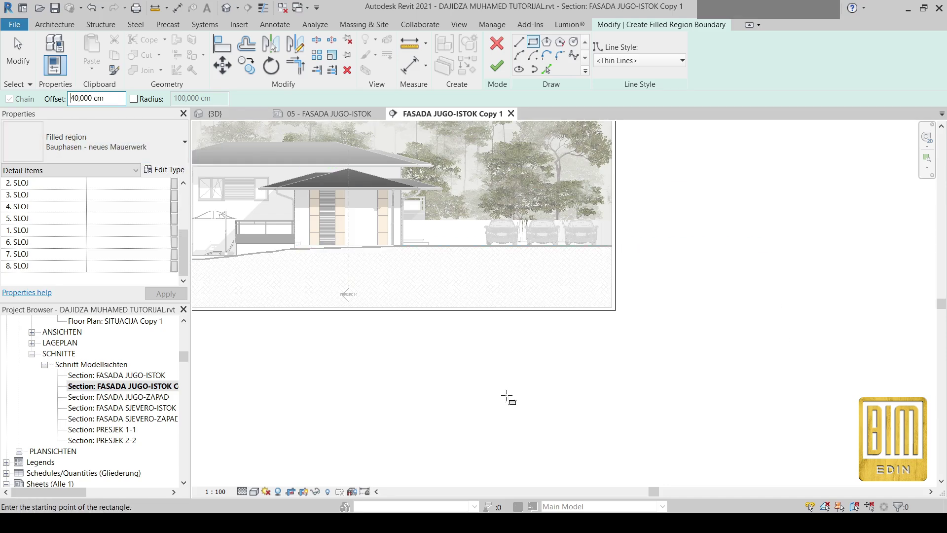
{"action": "left_click", "coordinate": [615, 311]}
{"action": "scroll", "coordinate": [565, 338], "scroll_direction": "down", "scroll_amount": 3}
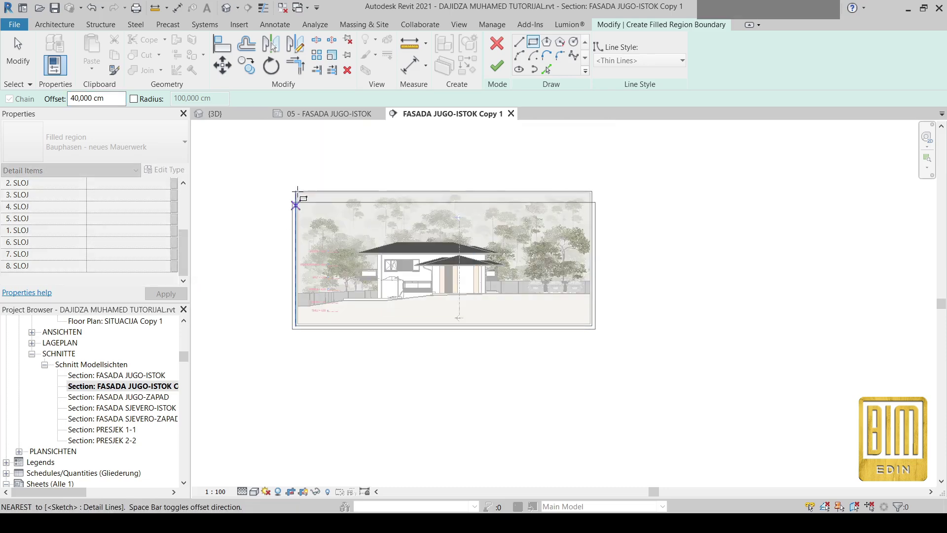
{"action": "scroll", "coordinate": [297, 191], "scroll_direction": "up", "scroll_amount": 5}
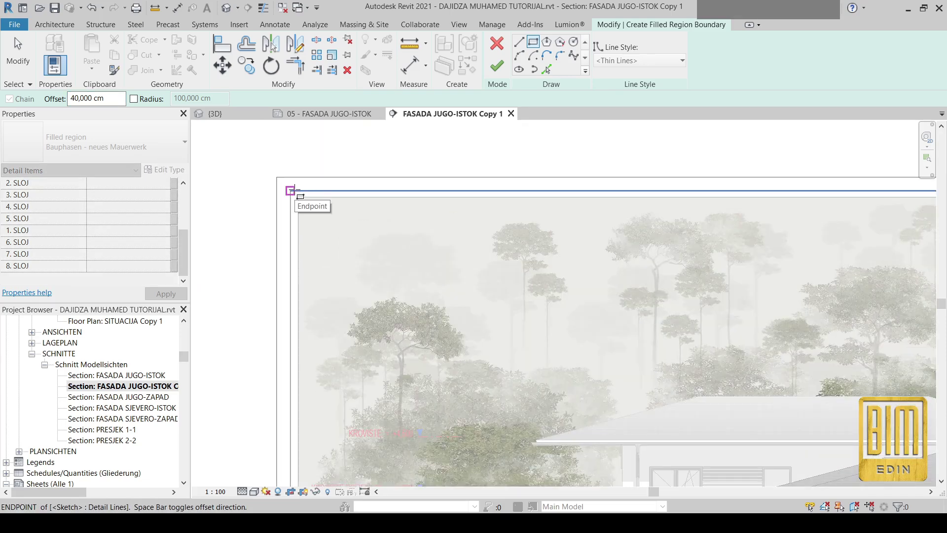
{"action": "left_click", "coordinate": [291, 190]}
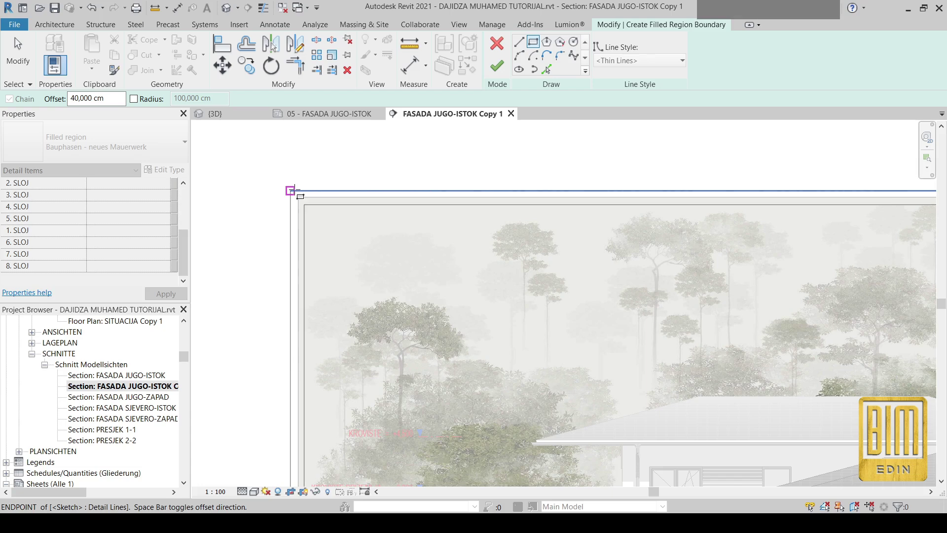
{"action": "left_click", "coordinate": [291, 190]}
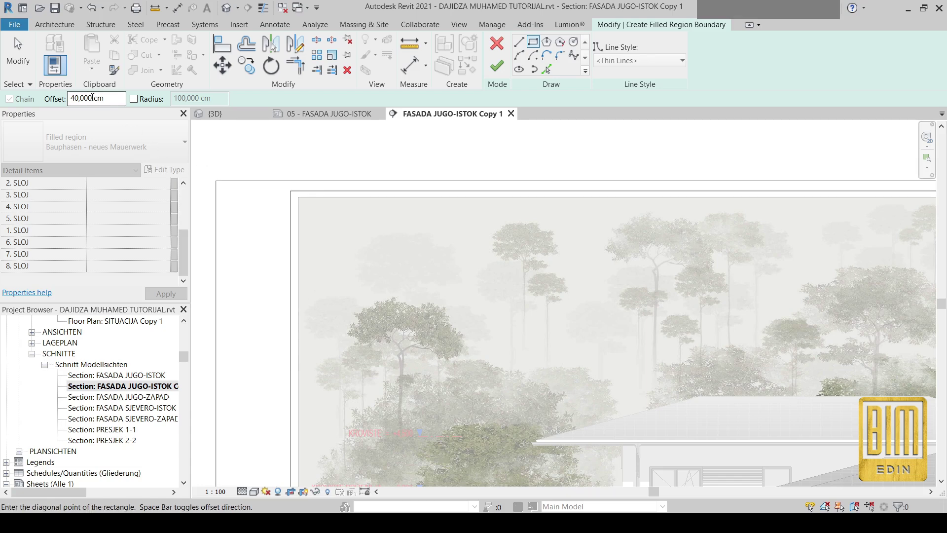
{"action": "left_click_drag", "start_coordinate": [109, 98], "coordinate": [72, 99]}
{"action": "key", "text": "Return"}
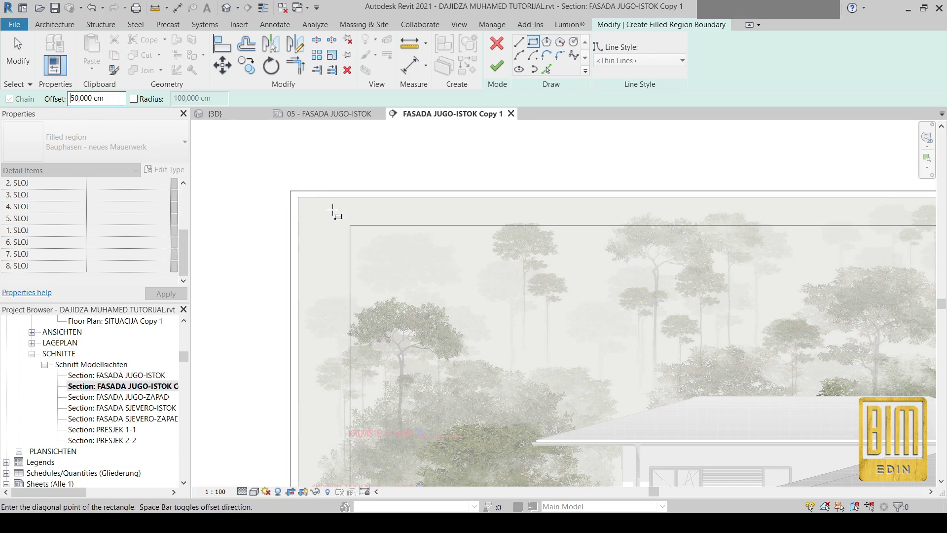
{"action": "left_click", "coordinate": [291, 190]}
{"action": "scroll", "coordinate": [378, 228], "scroll_direction": "down", "scroll_amount": 5}
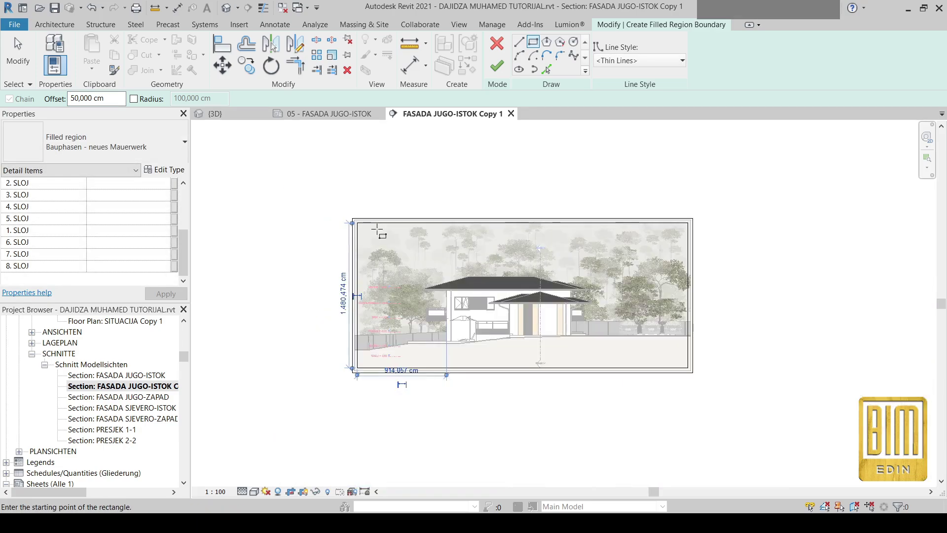
Finish the filled-region border sketch on the section and clear the active tool
{"action": "left_click", "coordinate": [496, 66]}
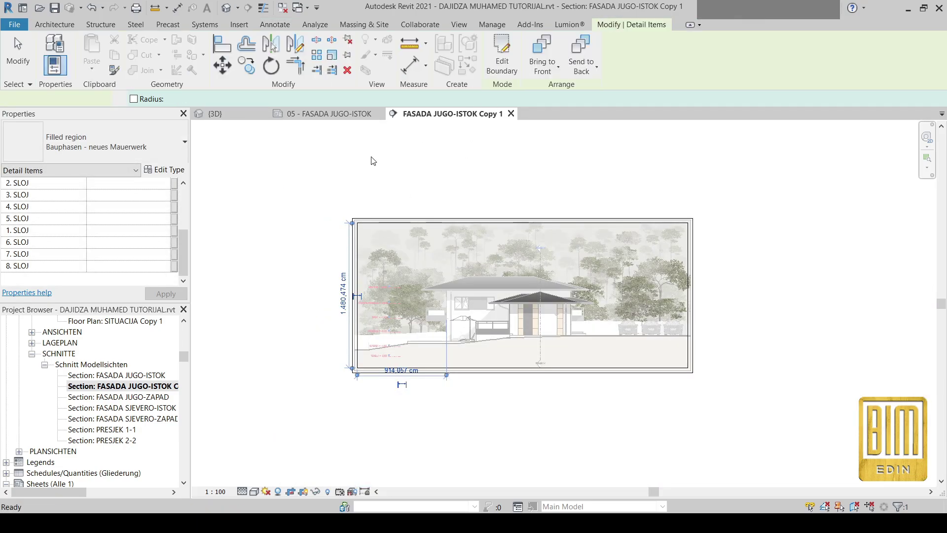
{"action": "key", "text": "d"}
{"action": "key", "text": "i"}
{"action": "key", "text": "Escape"}
{"action": "key", "text": "Escape"}
Create new sheet 10 using the NASLOVNA : A3 titleblock
{"action": "scroll", "coordinate": [422, 250], "scroll_direction": "up", "scroll_amount": 3}
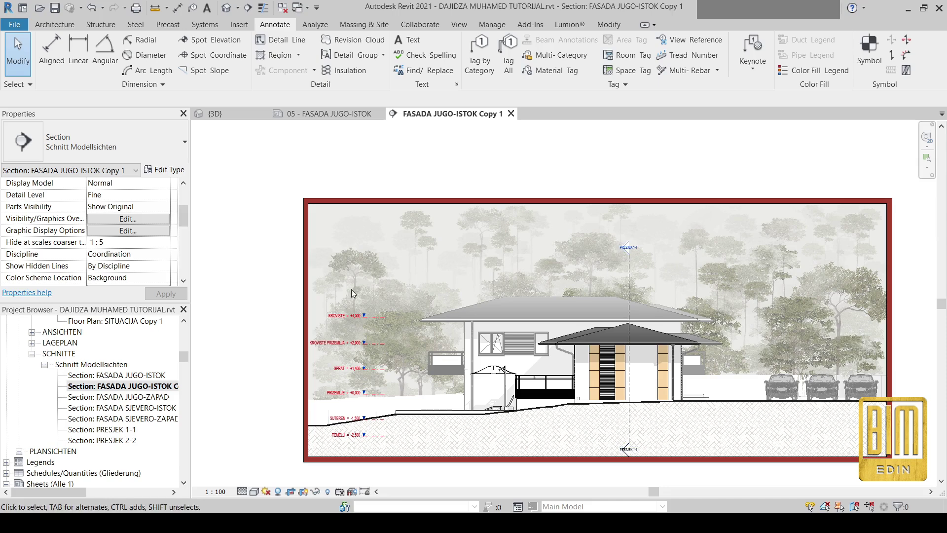
{"action": "scroll", "coordinate": [80, 407], "scroll_direction": "down", "scroll_amount": 1}
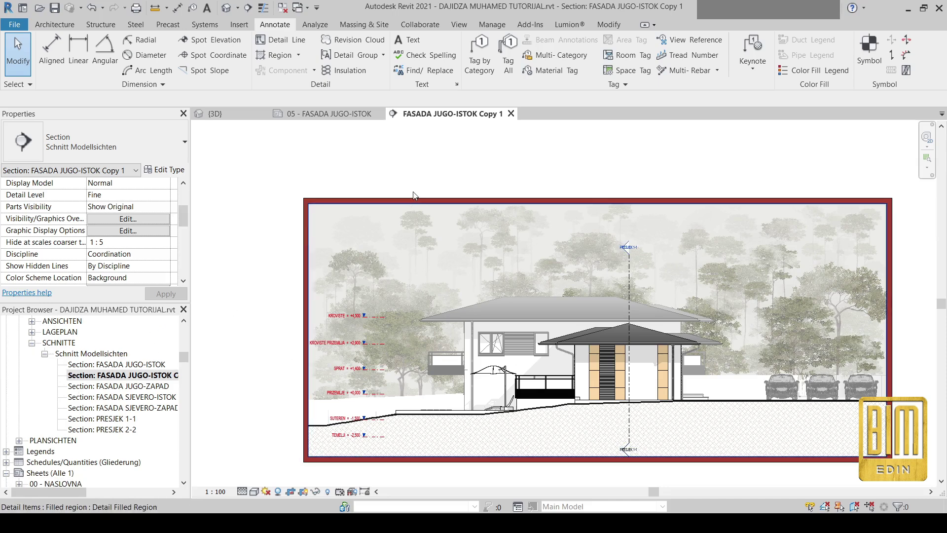
{"action": "scroll", "coordinate": [101, 409], "scroll_direction": "down", "scroll_amount": 3}
{"action": "scroll", "coordinate": [100, 410], "scroll_direction": "down", "scroll_amount": 4}
{"action": "scroll", "coordinate": [61, 433], "scroll_direction": "up", "scroll_amount": 3}
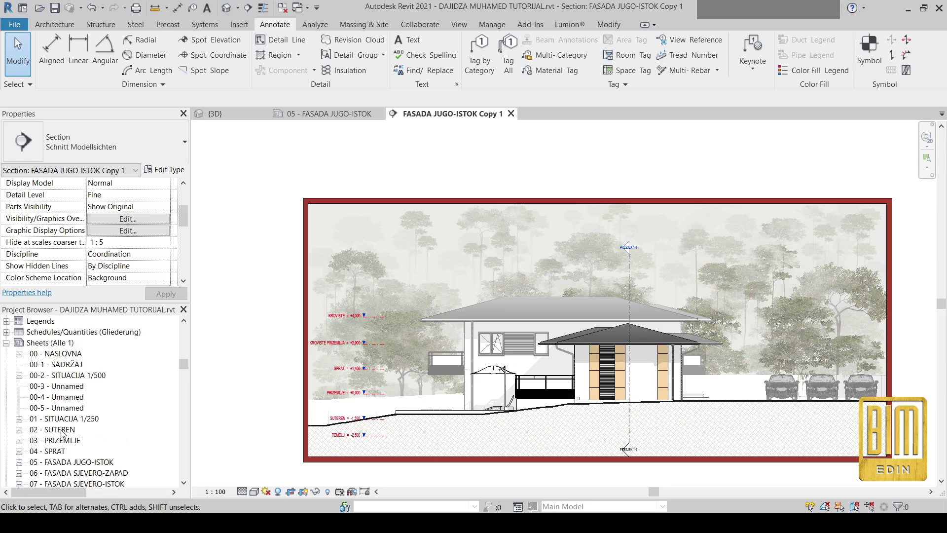
{"action": "right_click", "coordinate": [48, 345]}
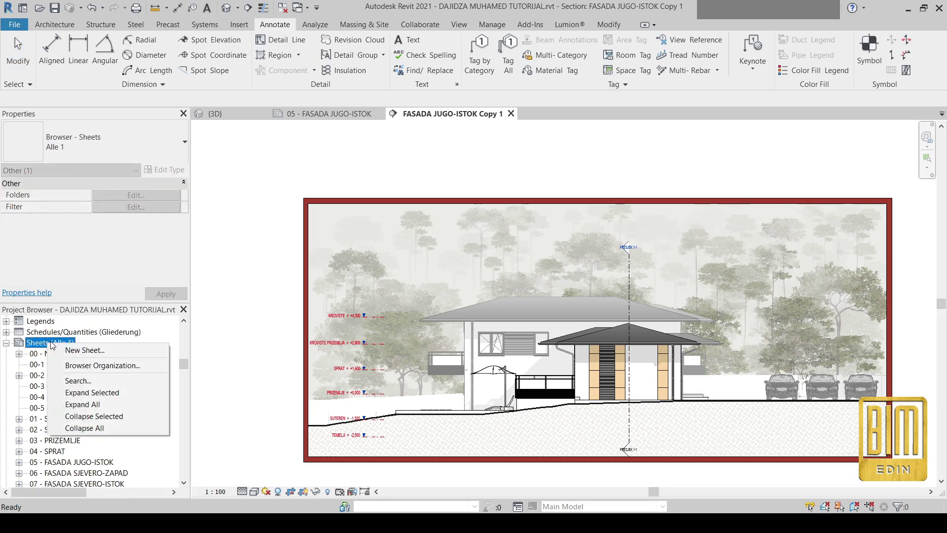
{"action": "left_click", "coordinate": [77, 351]}
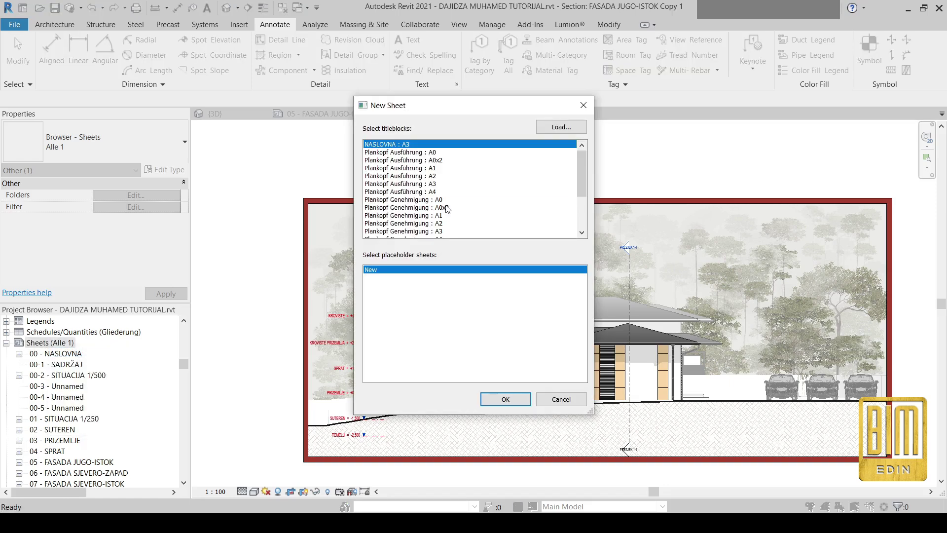
{"action": "scroll", "coordinate": [448, 209], "scroll_direction": "down", "scroll_amount": 3}
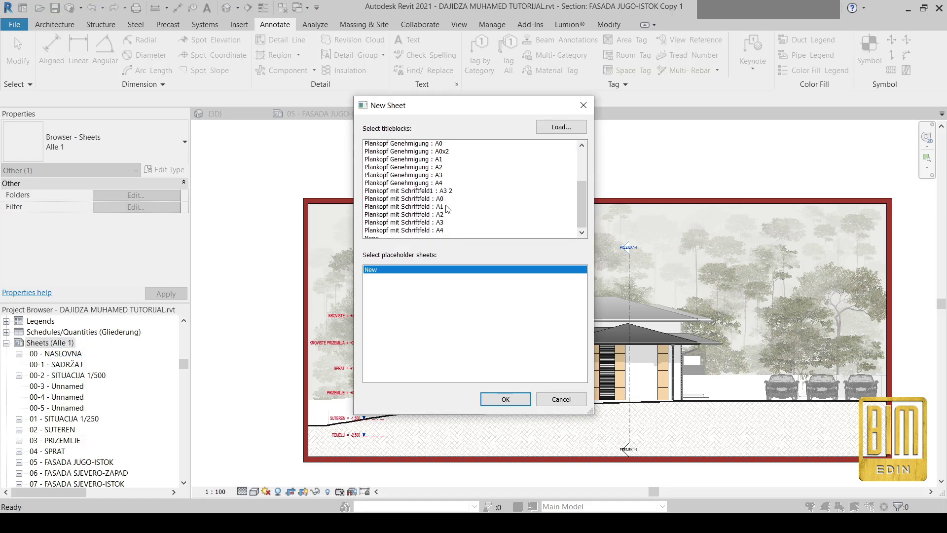
{"action": "scroll", "coordinate": [447, 209], "scroll_direction": "up", "scroll_amount": 2}
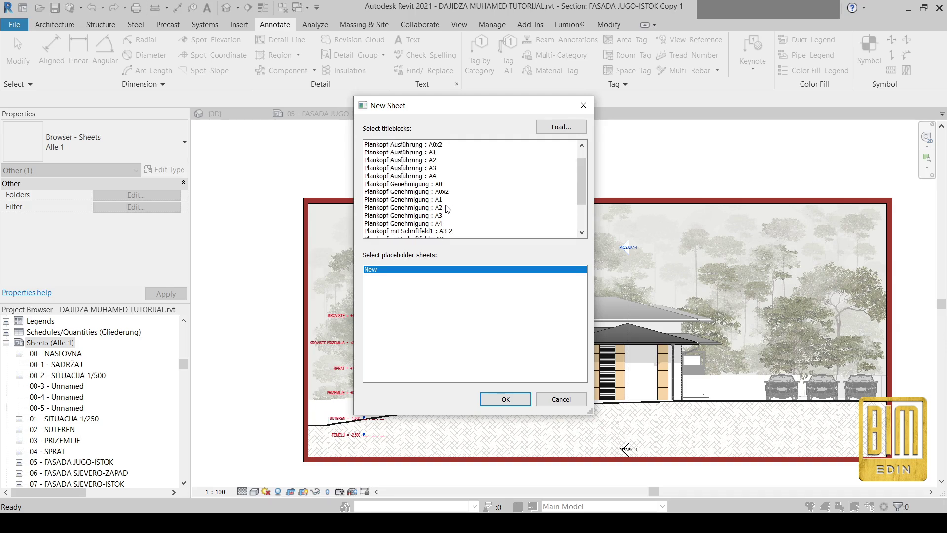
{"action": "left_click", "coordinate": [506, 399]}
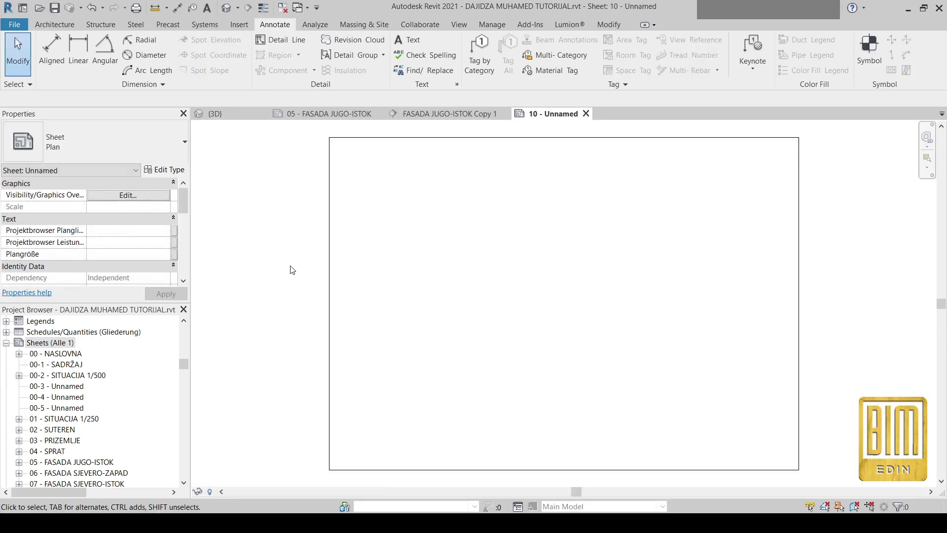
Copy the Plankopf mit Schriftfeld1 A3 2 title block from sheet 05 - FASADA JUGO-ISTOK to the clipboard
{"action": "scroll", "coordinate": [84, 423], "scroll_direction": "down", "scroll_amount": 3}
{"action": "scroll", "coordinate": [69, 394], "scroll_direction": "up", "scroll_amount": 2}
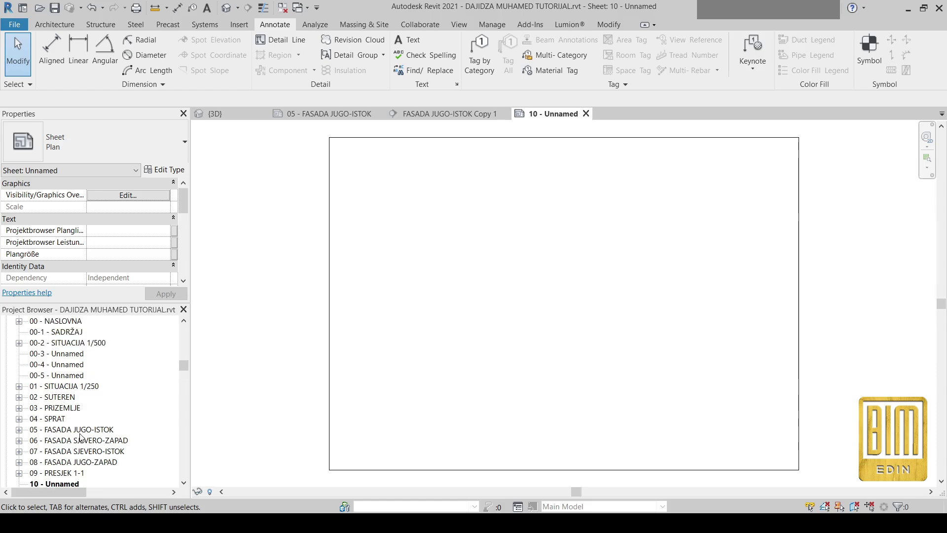
{"action": "double_click", "coordinate": [79, 430]}
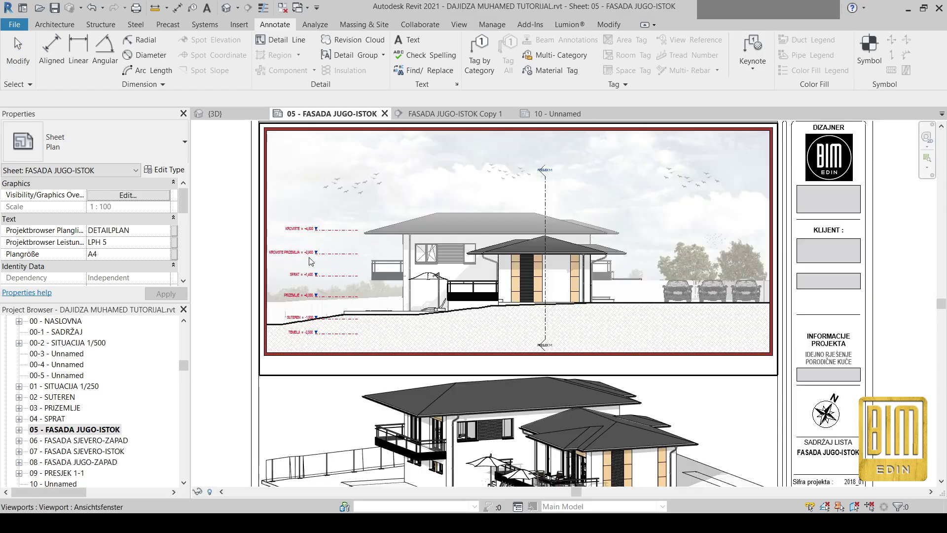
{"action": "left_click", "coordinate": [255, 232]}
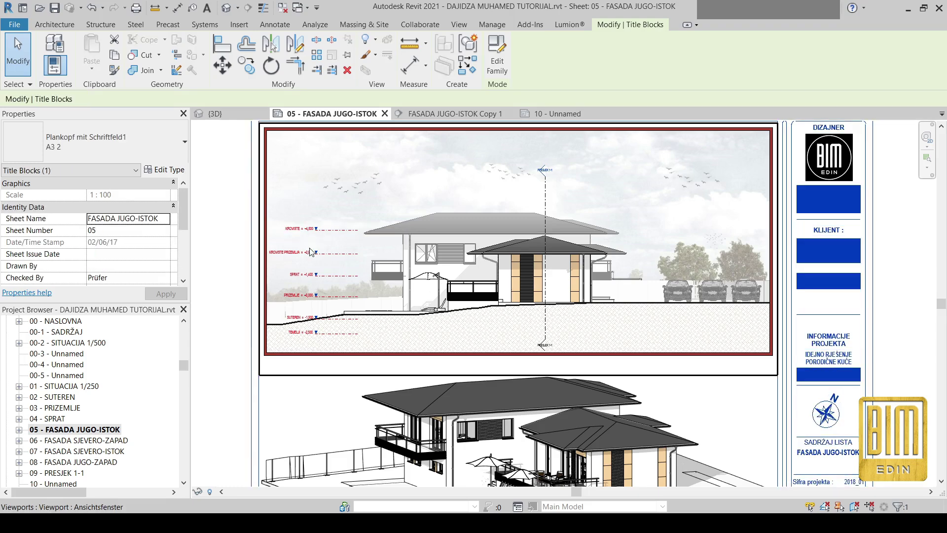
{"action": "scroll", "coordinate": [506, 279], "scroll_direction": "down", "scroll_amount": 3}
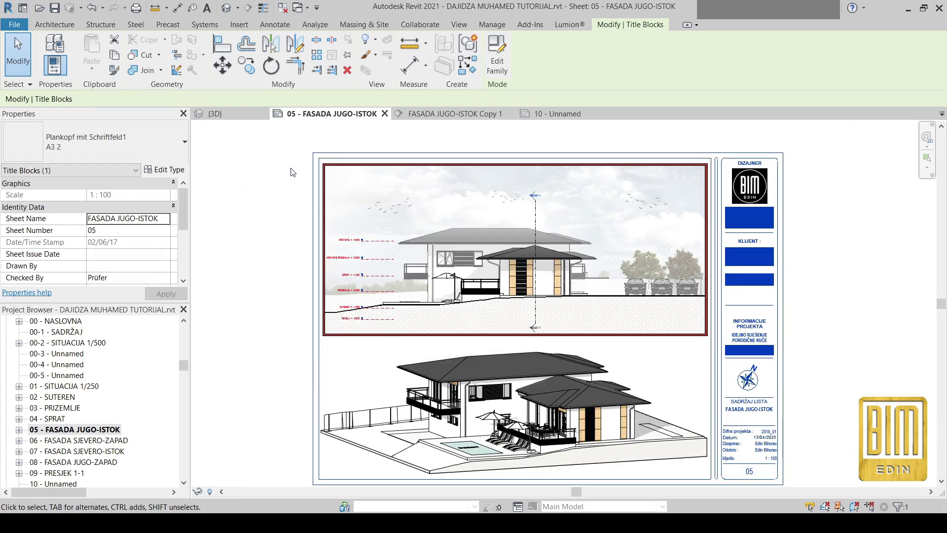
{"action": "left_click", "coordinate": [116, 58]}
On sheet 10, delete the NASLOVNA A3 title block and paste the copied one aligned to the view
{"action": "scroll", "coordinate": [66, 463], "scroll_direction": "down", "scroll_amount": 2}
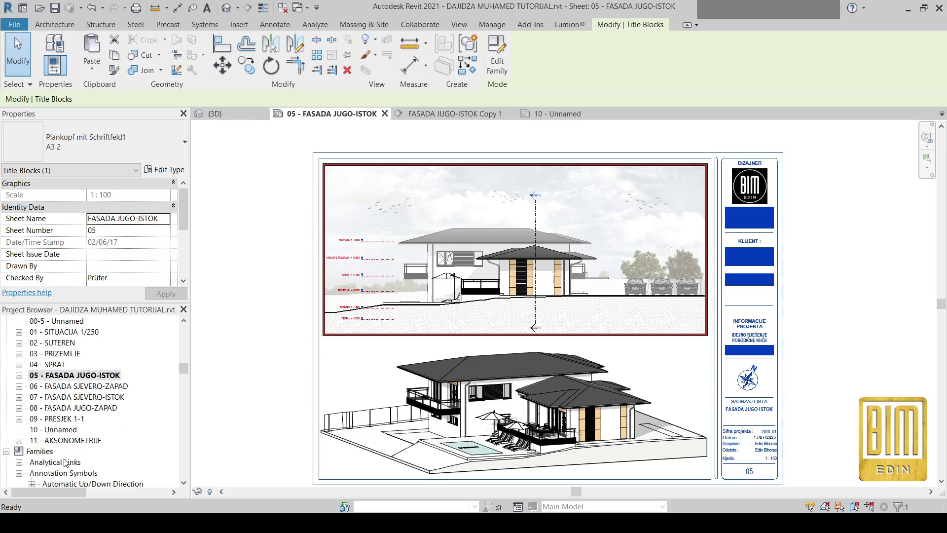
{"action": "double_click", "coordinate": [55, 430]}
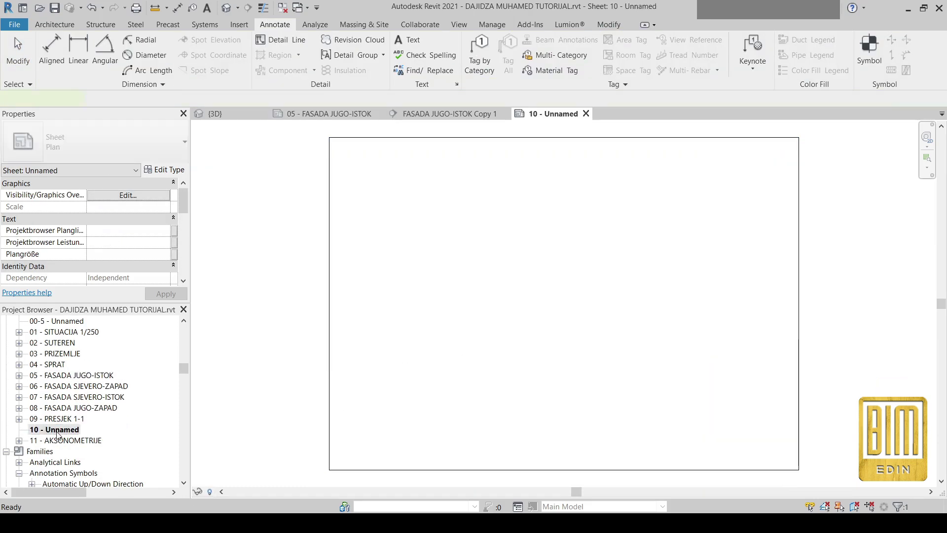
{"action": "left_click", "coordinate": [334, 245]}
{"action": "right_click", "coordinate": [332, 246]}
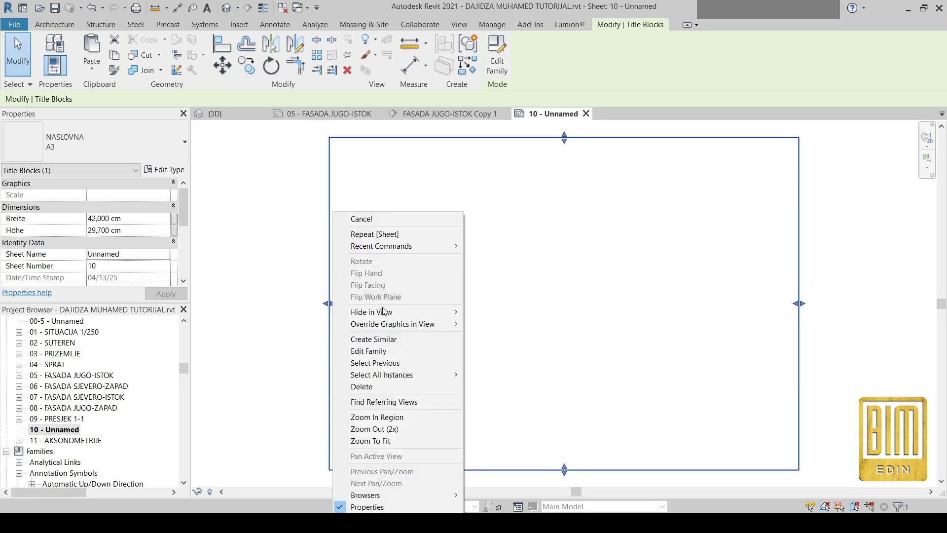
{"action": "left_click", "coordinate": [355, 386]}
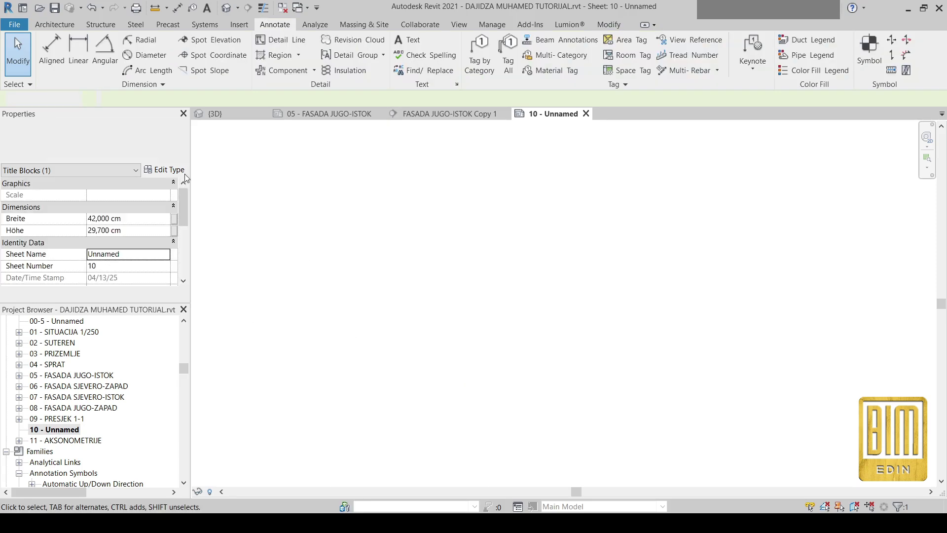
{"action": "left_click", "coordinate": [604, 27]}
{"action": "left_click", "coordinate": [88, 71]}
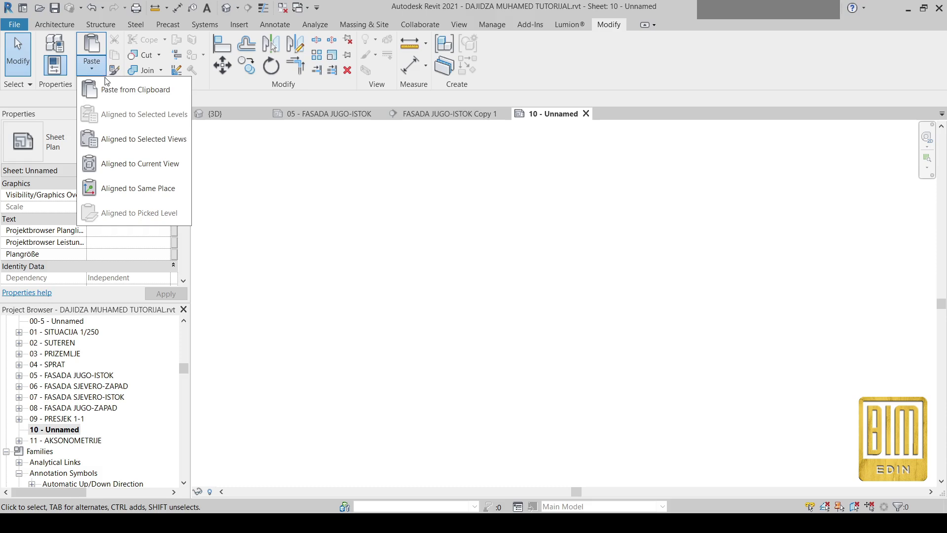
{"action": "left_click", "coordinate": [119, 165]}
{"action": "scroll", "coordinate": [629, 282], "scroll_direction": "down", "scroll_amount": 3}
Place the FASADA JUGO-ISTOK Copy 1 section viewport across the top of sheet 10
{"action": "left_click", "coordinate": [248, 245]}
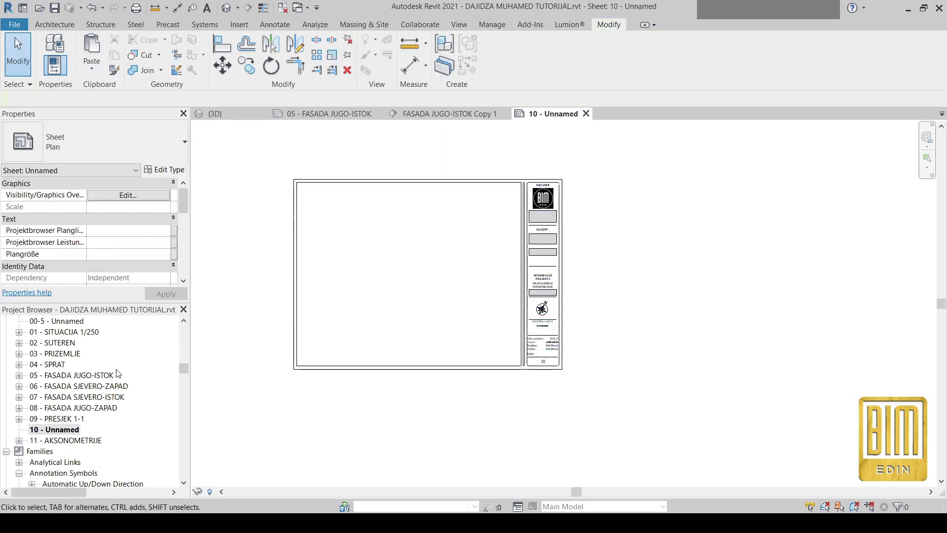
{"action": "scroll", "coordinate": [80, 414], "scroll_direction": "up", "scroll_amount": 4}
{"action": "scroll", "coordinate": [80, 414], "scroll_direction": "down", "scroll_amount": 3}
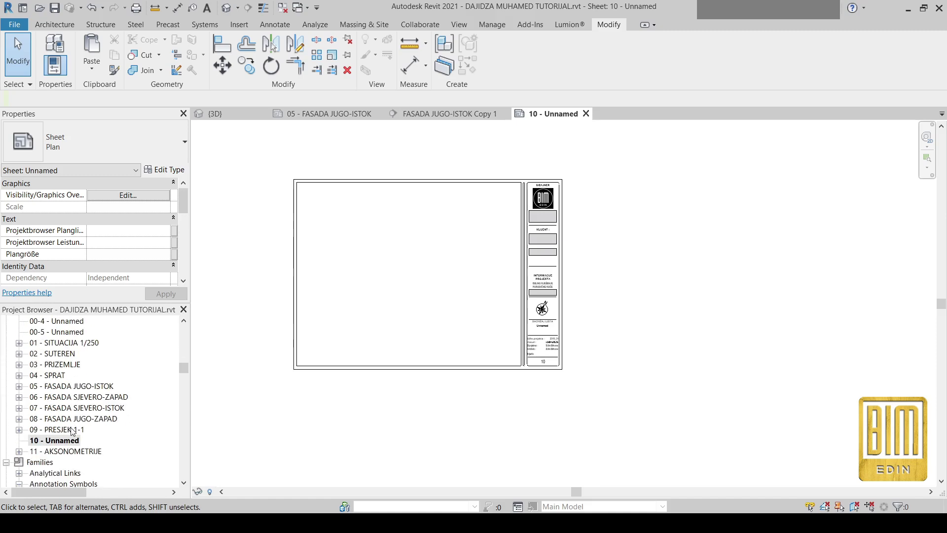
{"action": "right_click", "coordinate": [68, 440]}
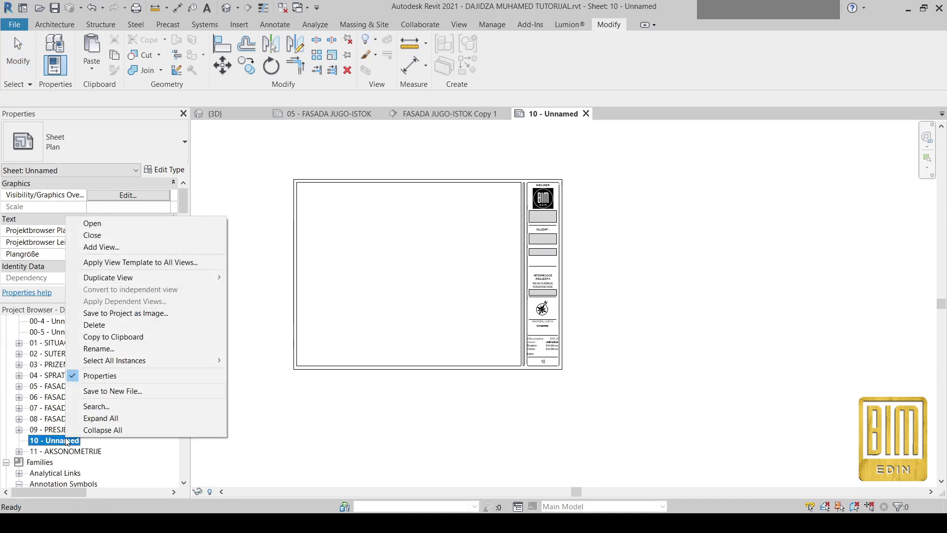
{"action": "left_click", "coordinate": [103, 248]}
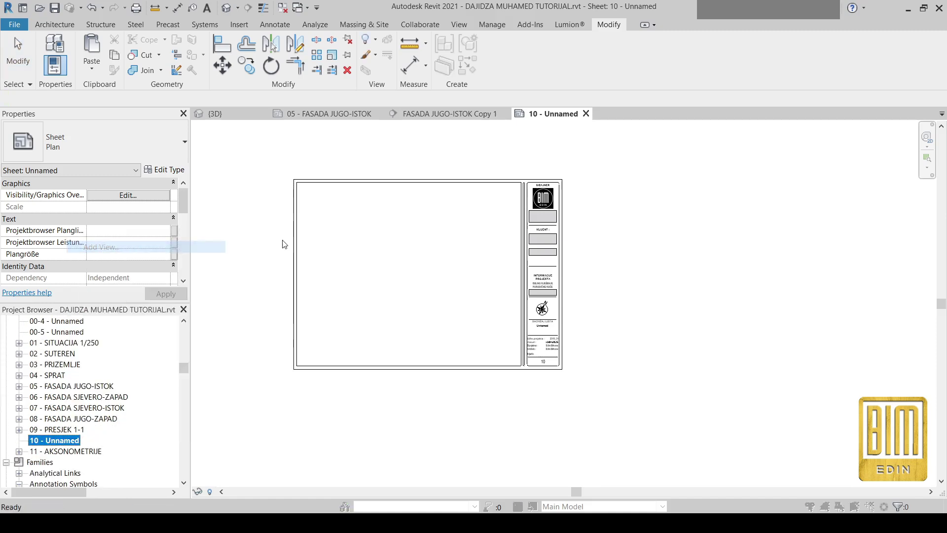
{"action": "left_click_drag", "start_coordinate": [646, 213], "coordinate": [658, 305]}
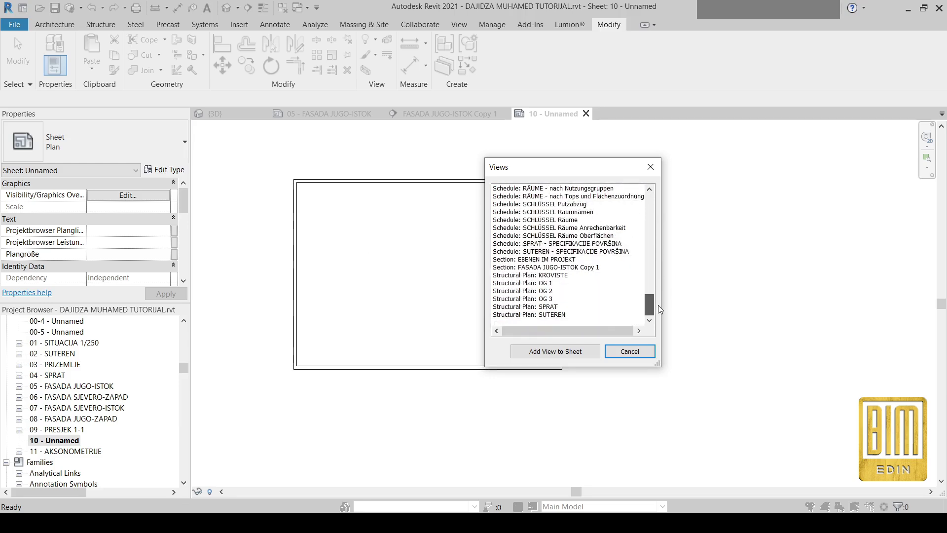
{"action": "left_click", "coordinate": [554, 268]}
{"action": "left_click", "coordinate": [553, 351]}
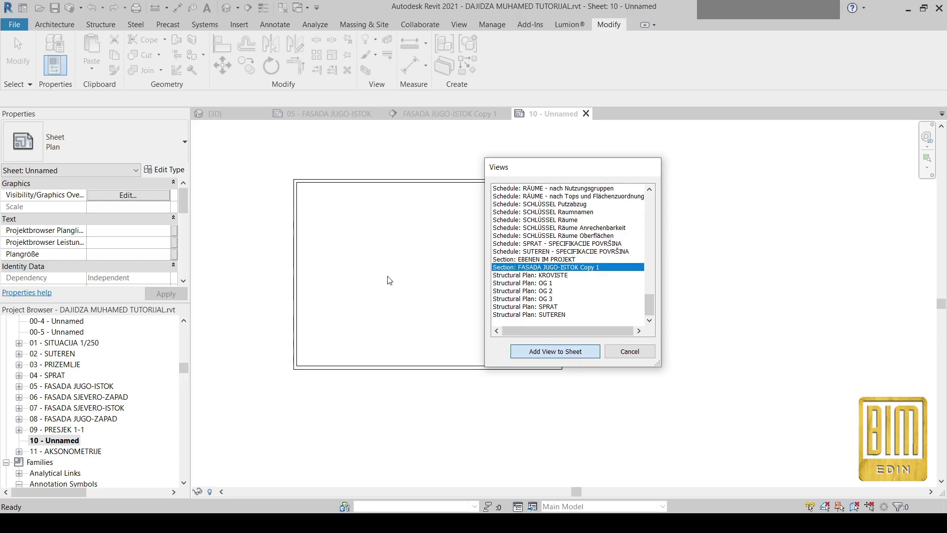
{"action": "left_click", "coordinate": [414, 243]}
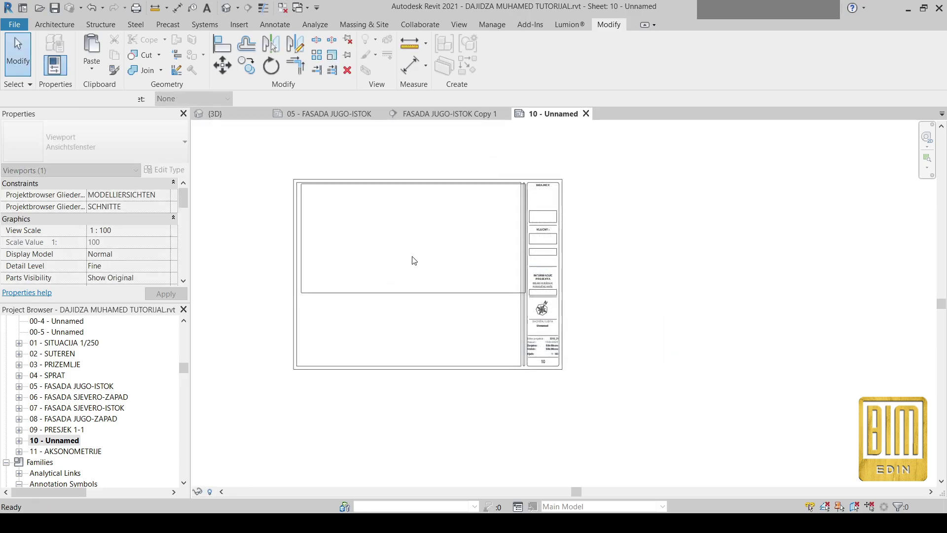
Nudge the elevation viewport left, then slightly back right, into position
{"action": "left_click", "coordinate": [244, 239]}
{"action": "scroll", "coordinate": [318, 238], "scroll_direction": "up", "scroll_amount": 1}
{"action": "scroll", "coordinate": [320, 239], "scroll_direction": "up", "scroll_amount": 2}
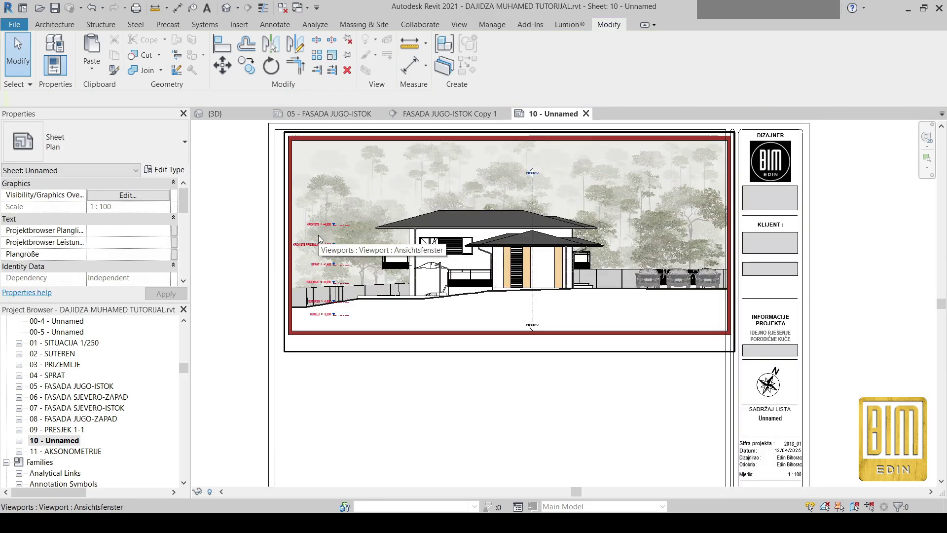
{"action": "left_click", "coordinate": [318, 235]}
{"action": "key", "text": "Left"}
{"action": "key", "text": "Left"}
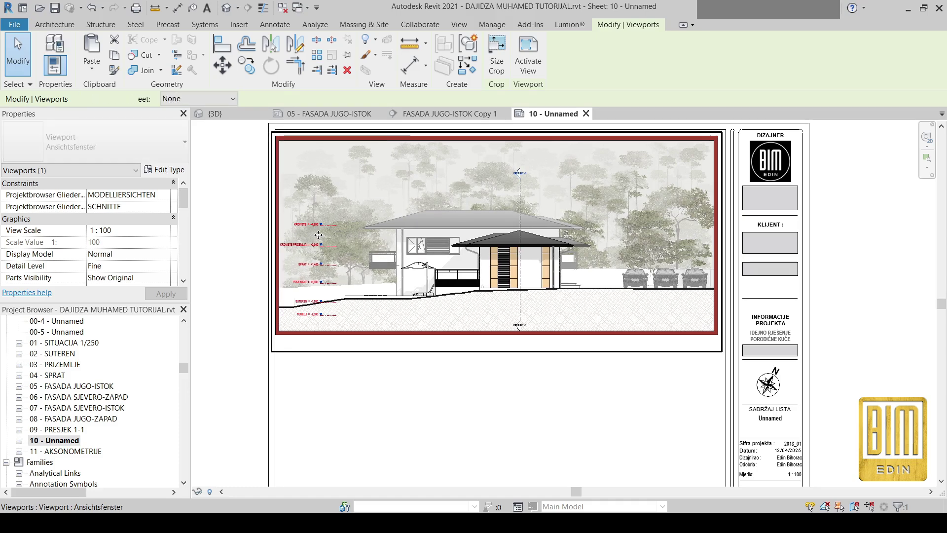
{"action": "key", "text": "Right"}
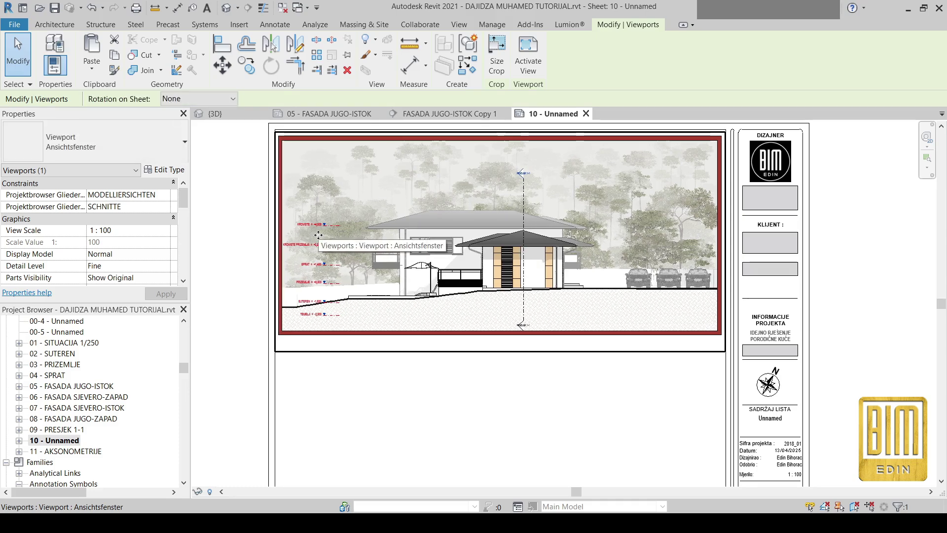
{"action": "scroll", "coordinate": [377, 267], "scroll_direction": "down", "scroll_amount": 2}
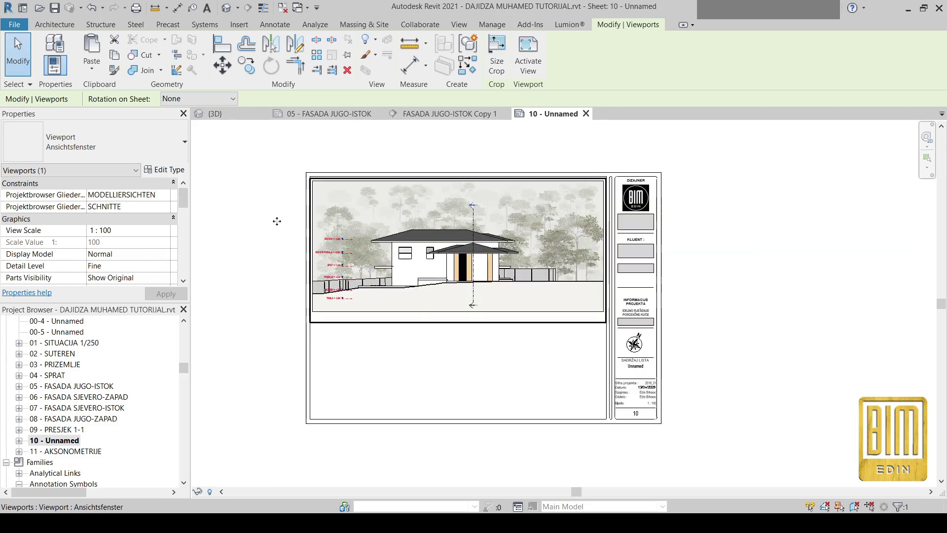
{"action": "left_click", "coordinate": [241, 195]}
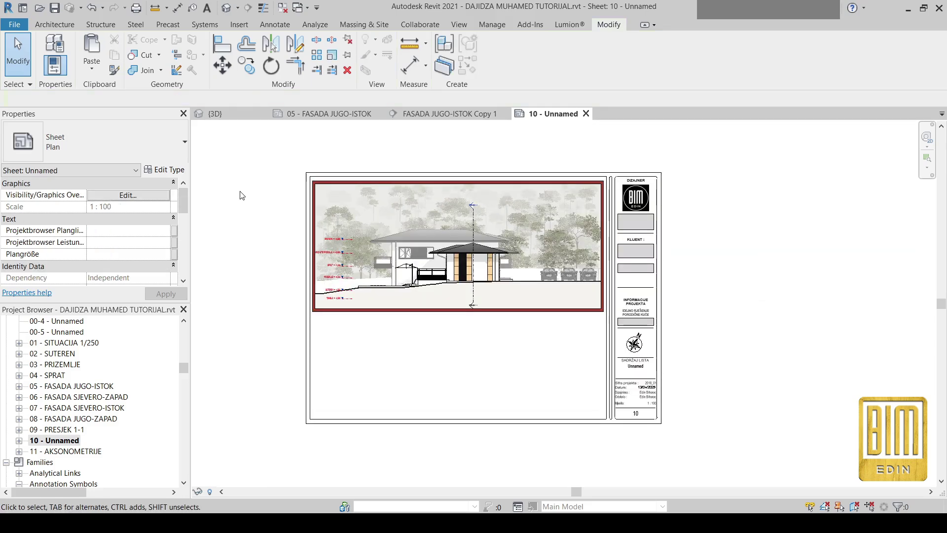
{"action": "scroll", "coordinate": [112, 392], "scroll_direction": "up", "scroll_amount": 5}
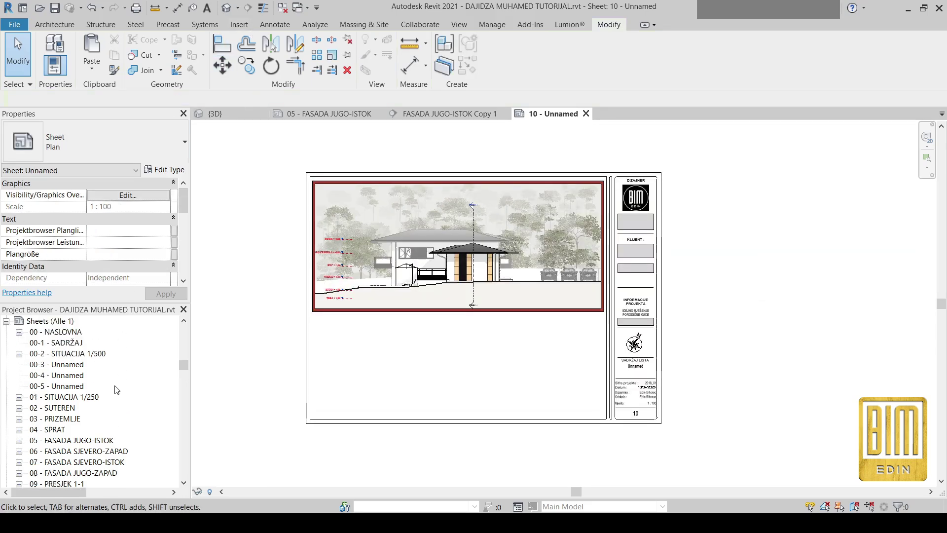
Open the default {3D} house view and bring up its Project Browser context menu
{"action": "left_click", "coordinate": [228, 10]}
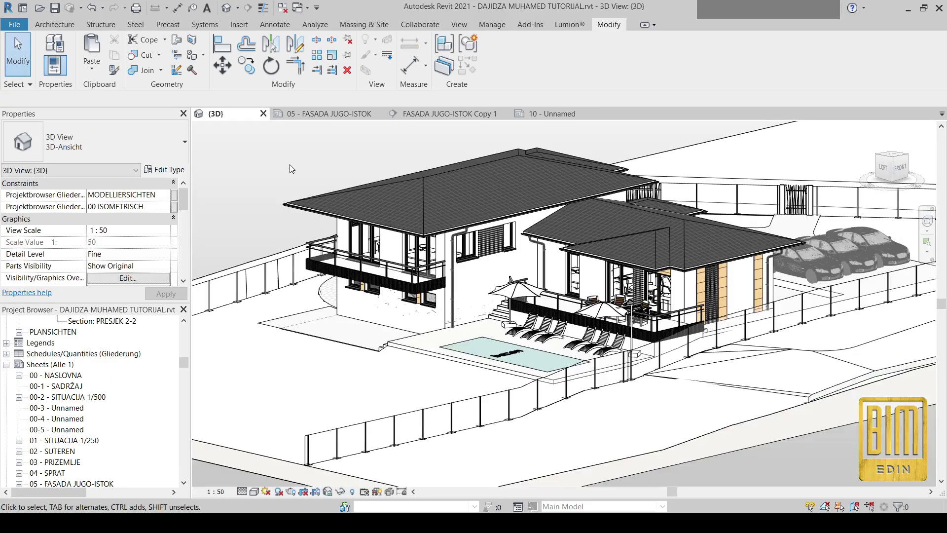
{"action": "scroll", "coordinate": [97, 383], "scroll_direction": "up", "scroll_amount": 6}
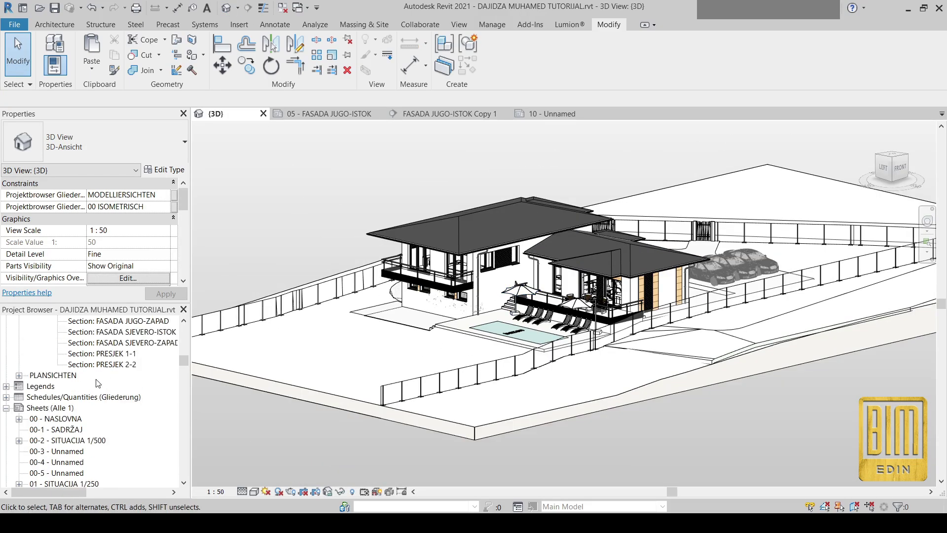
{"action": "scroll", "coordinate": [97, 385], "scroll_direction": "up", "scroll_amount": 12}
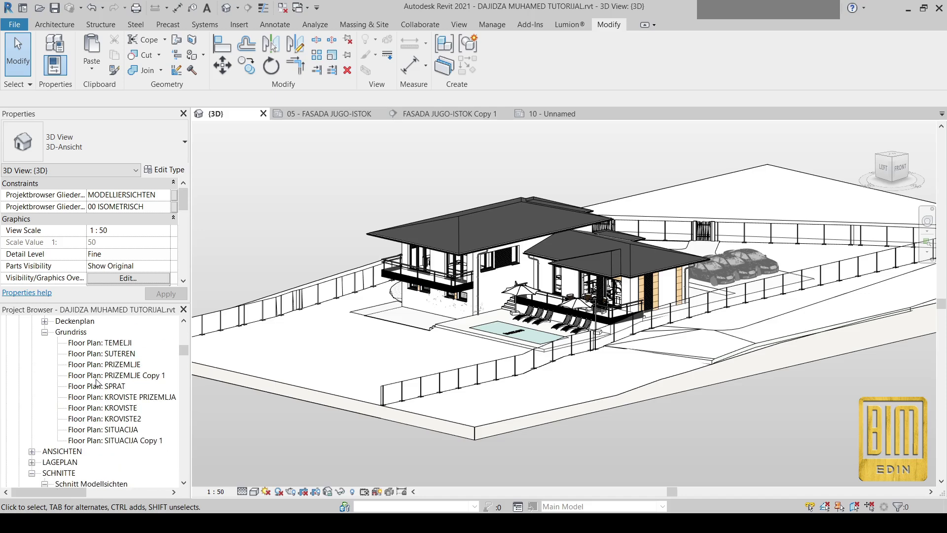
{"action": "right_click", "coordinate": [98, 394]}
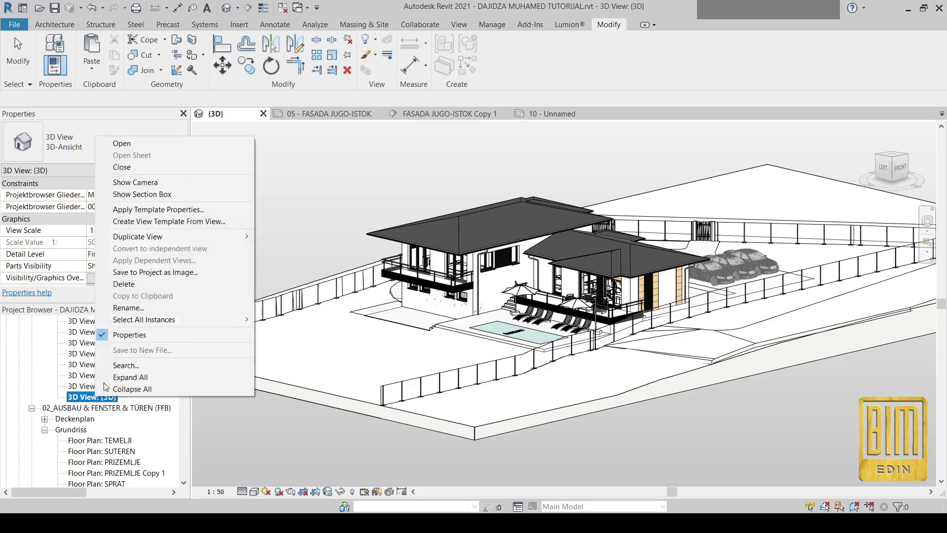
Duplicate the {3D} view with detailing and unhide its hidden section box
{"action": "mouse_move", "coordinate": [141, 239]}
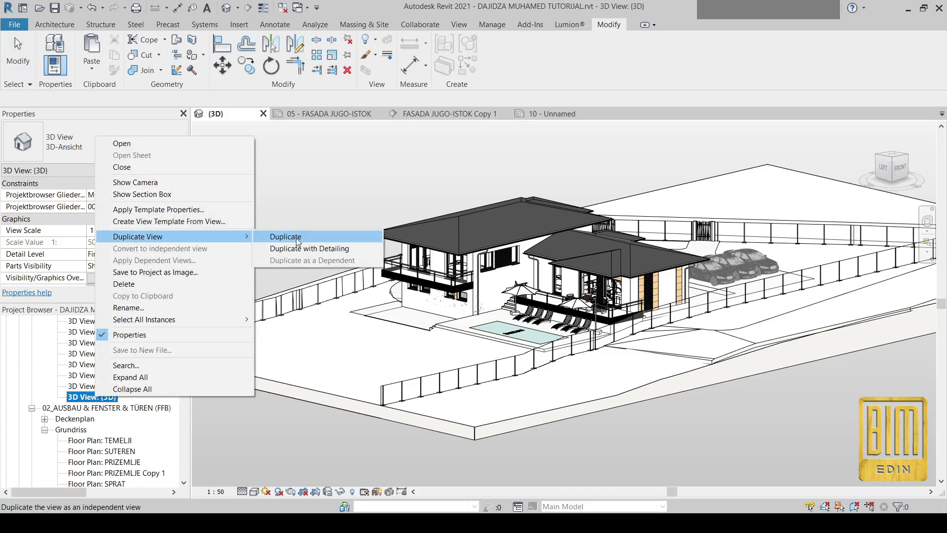
{"action": "left_click", "coordinate": [310, 249]}
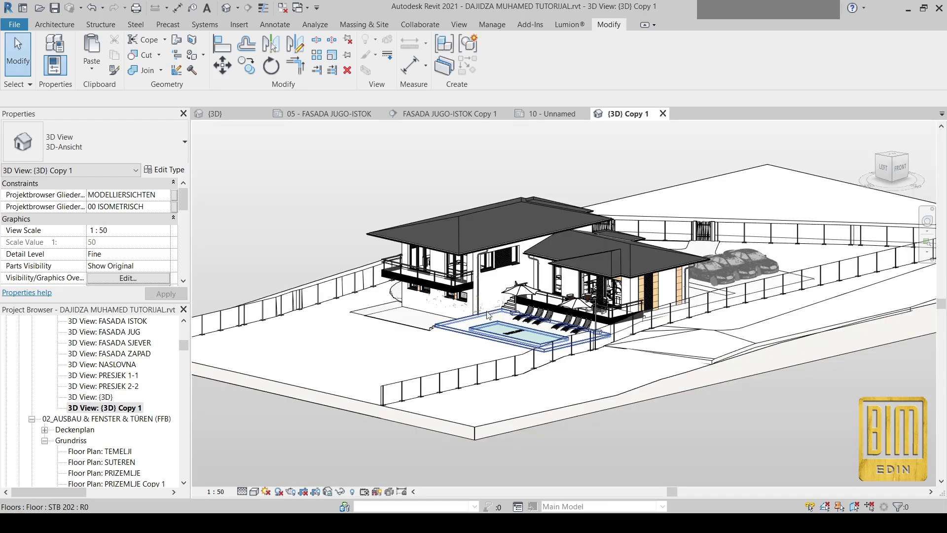
{"action": "scroll", "coordinate": [405, 358], "scroll_direction": "down", "scroll_amount": 1}
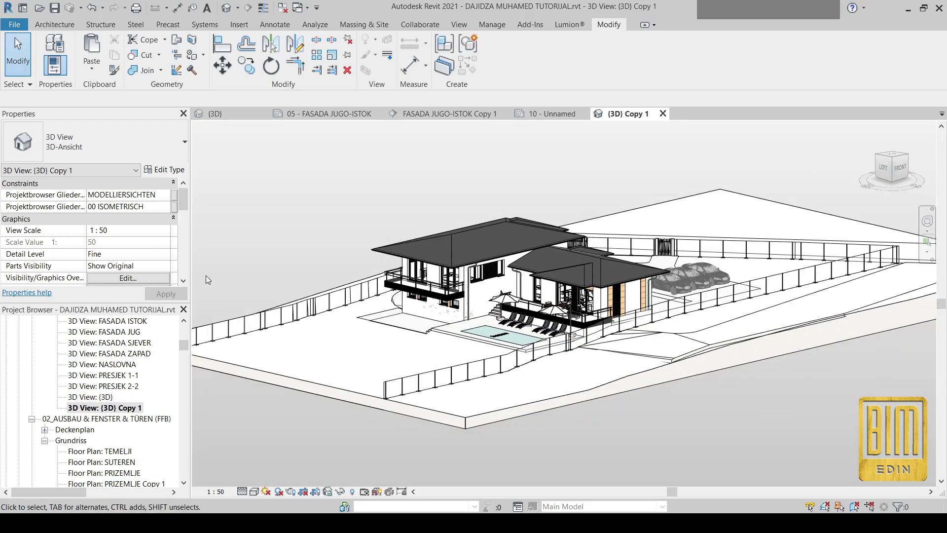
{"action": "left_click", "coordinate": [352, 491]}
{"action": "left_click", "coordinate": [303, 231]}
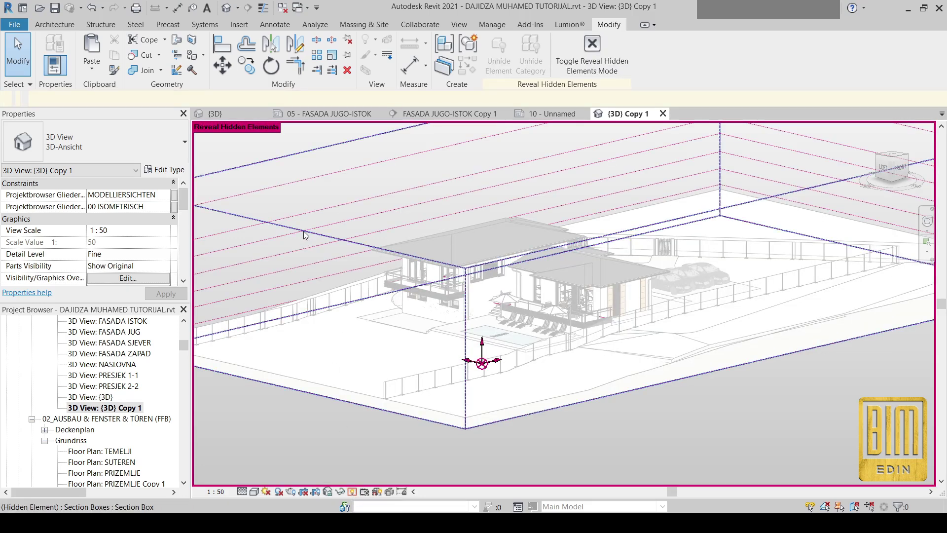
{"action": "left_click", "coordinate": [501, 64]}
{"action": "left_click", "coordinate": [593, 49]}
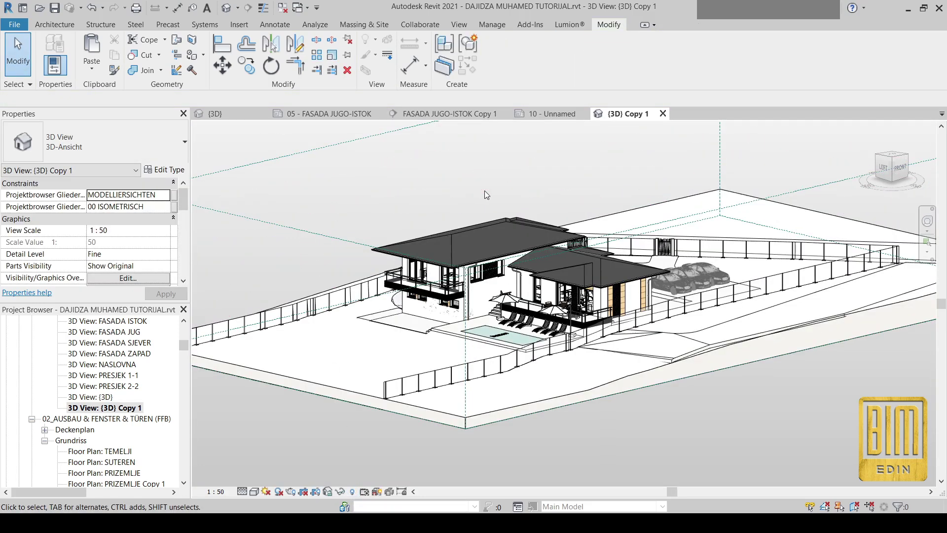
Pull the section box's left and right faces inward to trim around the house and site
{"action": "left_click", "coordinate": [304, 232]}
{"action": "left_click_drag", "start_coordinate": [298, 311], "coordinate": [332, 362]}
{"action": "scroll", "coordinate": [331, 358], "scroll_direction": "down", "scroll_amount": 3}
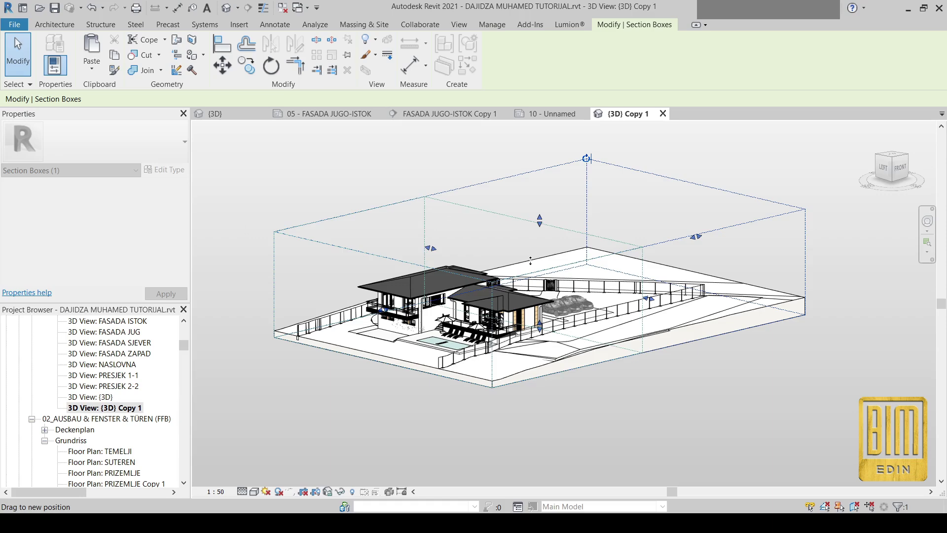
{"action": "key", "text": "ctrl+z"}
{"action": "scroll", "coordinate": [347, 275], "scroll_direction": "up", "scroll_amount": 4}
{"action": "left_click_drag", "start_coordinate": [357, 267], "coordinate": [478, 200]}
{"action": "scroll", "coordinate": [479, 200], "scroll_direction": "down", "scroll_amount": 3}
{"action": "left_click_drag", "start_coordinate": [696, 263], "coordinate": [652, 302]}
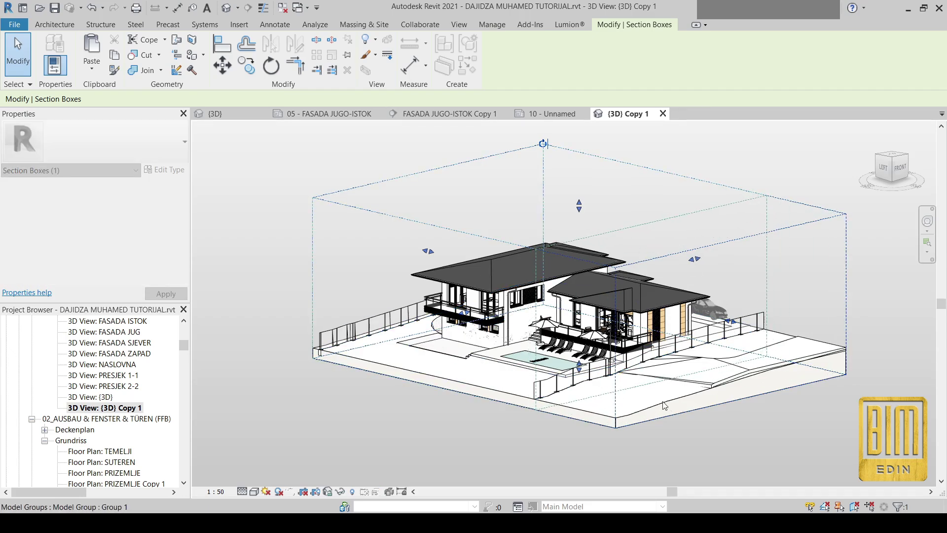
{"action": "left_click", "coordinate": [256, 174]}
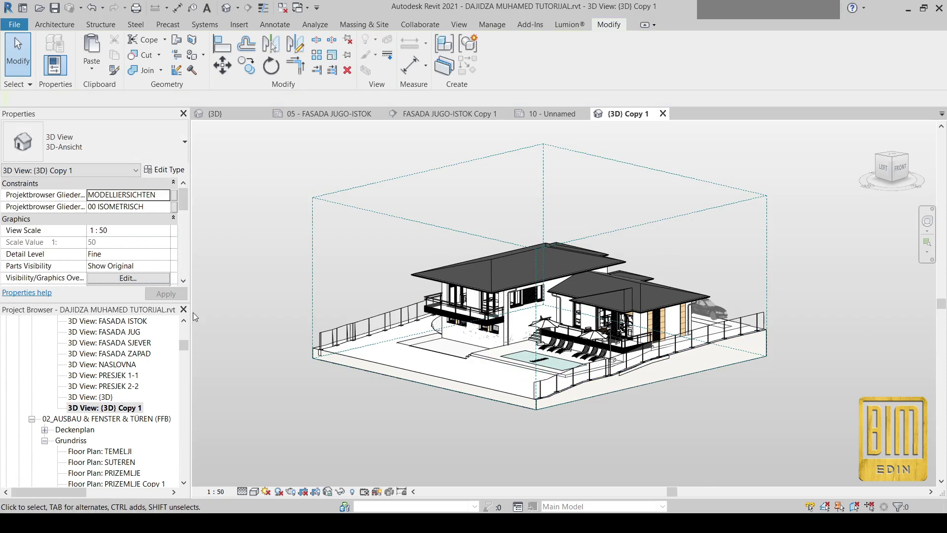
Set the {3D} Copy 1 view's Graphic Display Options background to None
{"action": "left_click", "coordinate": [254, 491]}
{"action": "left_click", "coordinate": [306, 411]}
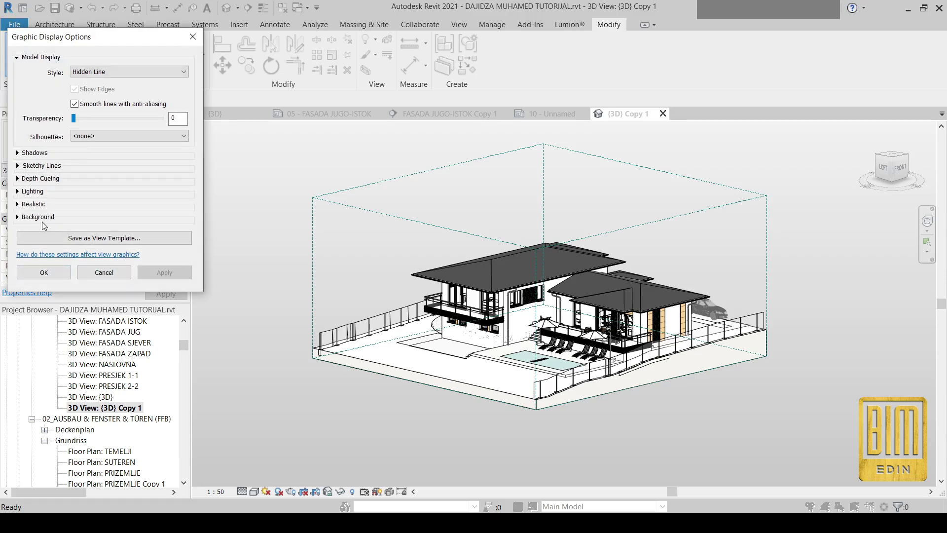
{"action": "left_click", "coordinate": [17, 218]}
{"action": "left_click", "coordinate": [113, 234]}
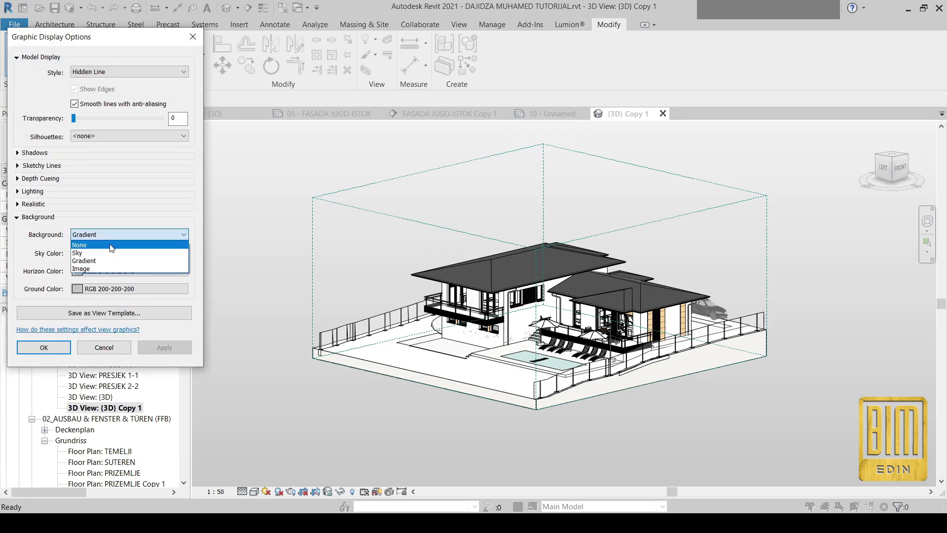
{"action": "left_click", "coordinate": [112, 245]}
{"action": "left_click", "coordinate": [44, 348]}
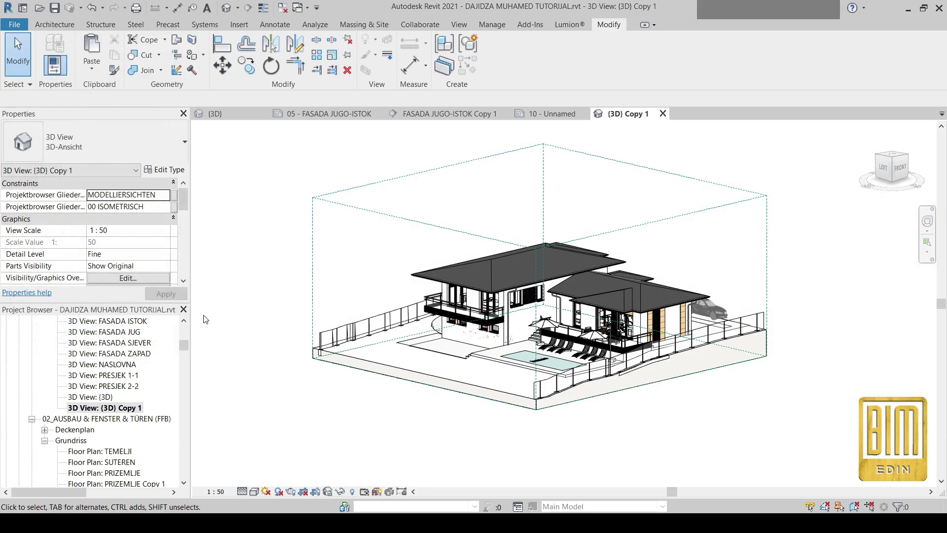
{"action": "scroll", "coordinate": [87, 442], "scroll_direction": "down", "scroll_amount": 5}
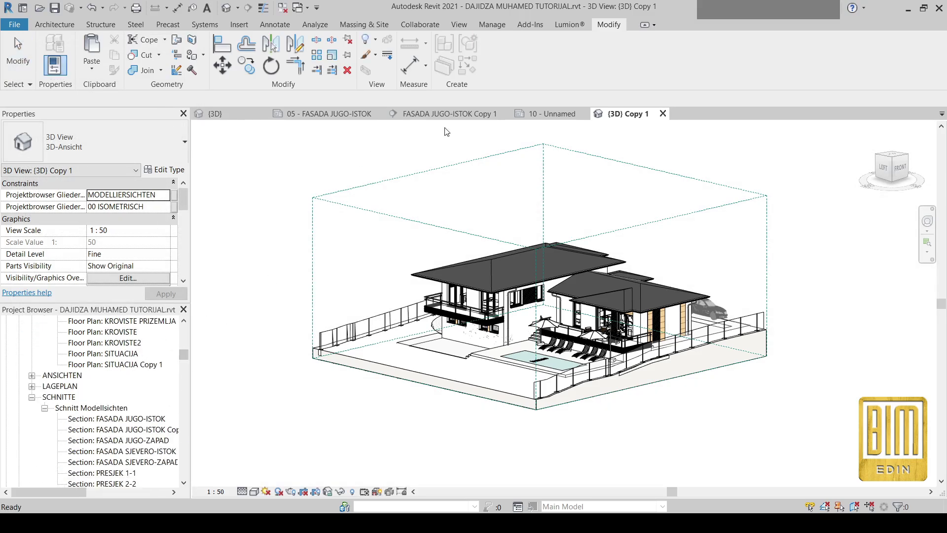
Change the title block's sheet name on sheet 10 to ELEVATION TEST
{"action": "left_click", "coordinate": [550, 114]}
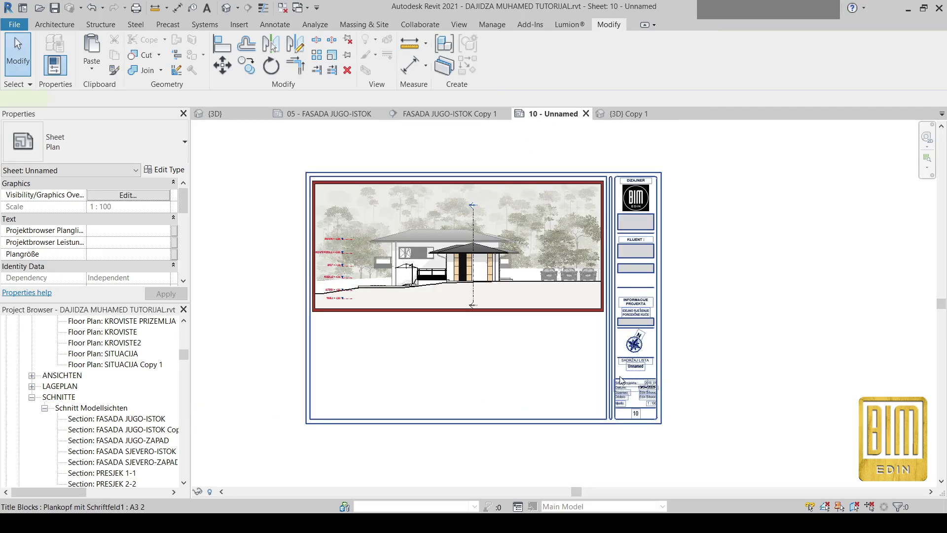
{"action": "left_click", "coordinate": [473, 418]}
{"action": "scroll", "coordinate": [641, 367], "scroll_direction": "up", "scroll_amount": 1}
{"action": "scroll", "coordinate": [641, 367], "scroll_direction": "up", "scroll_amount": 1}
{"action": "left_click", "coordinate": [642, 368]}
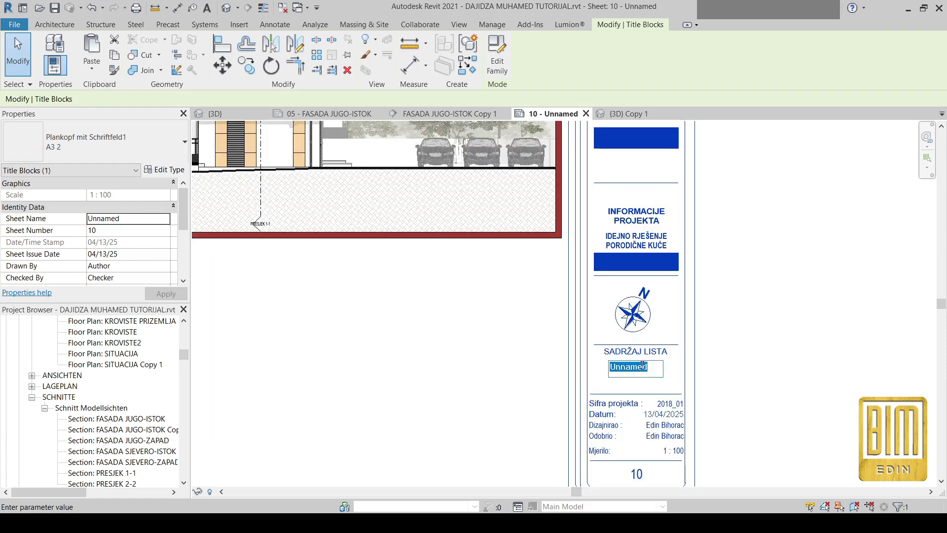
{"action": "type", "text": "ELEVATION TEST"}
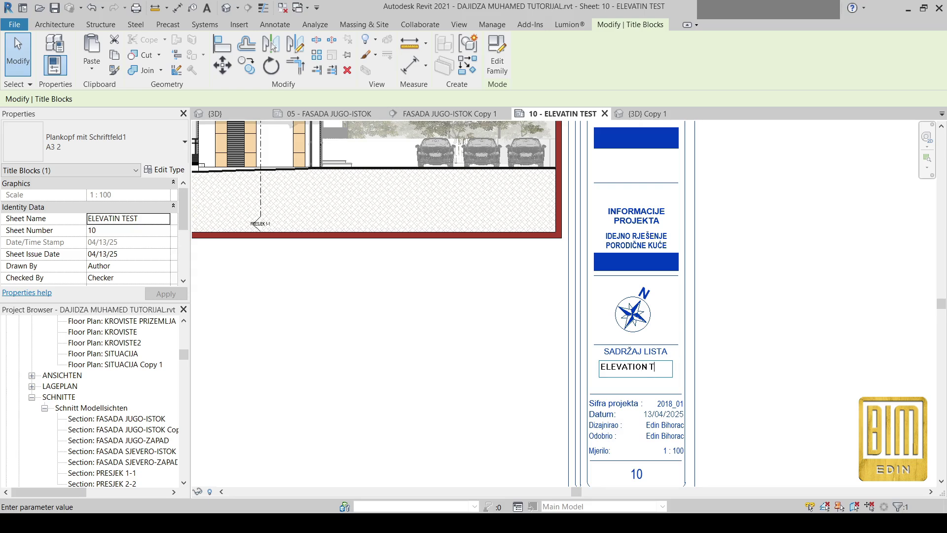
{"action": "key", "text": "Return"}
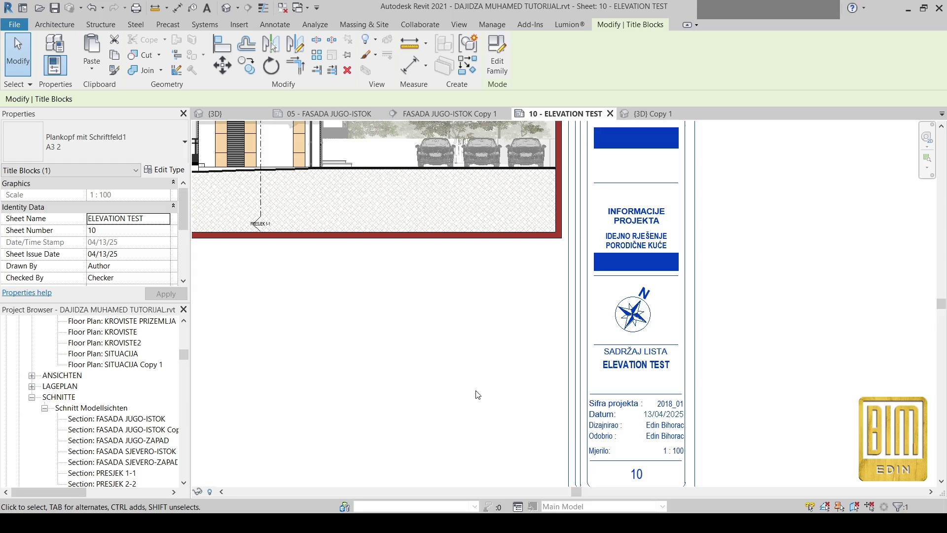
{"action": "scroll", "coordinate": [654, 387], "scroll_direction": "down", "scroll_amount": 5}
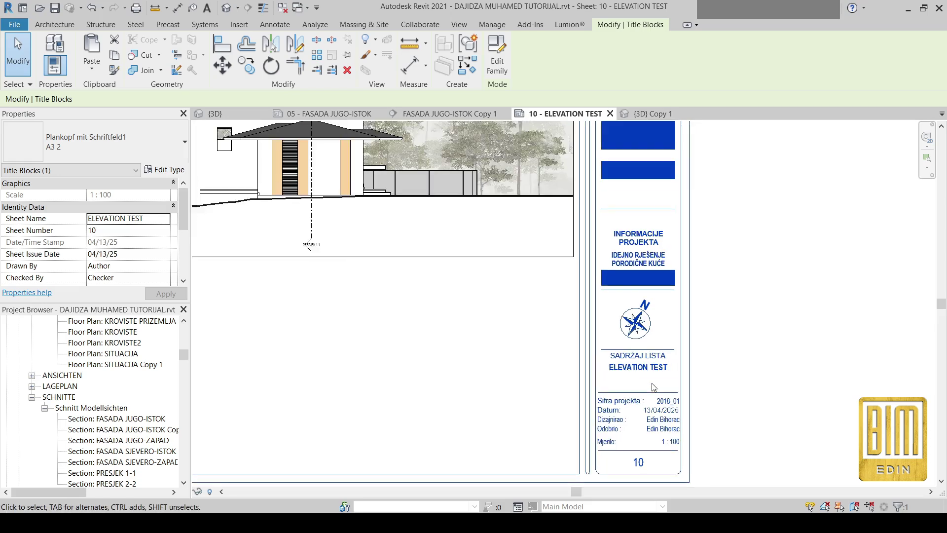
{"action": "scroll", "coordinate": [98, 420], "scroll_direction": "up", "scroll_amount": 5}
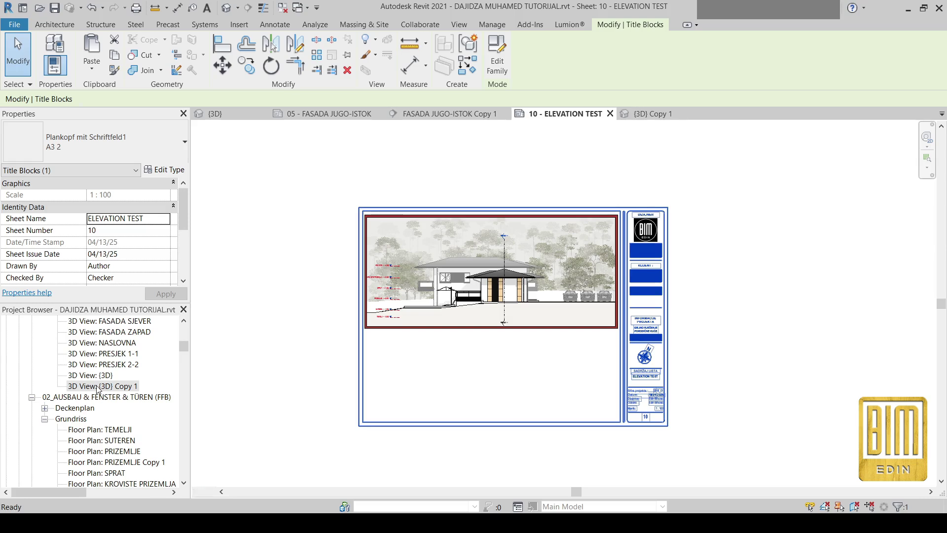
Place the {3D} Copy 1 view on sheet 10 below the elevation
{"action": "left_click", "coordinate": [98, 387]}
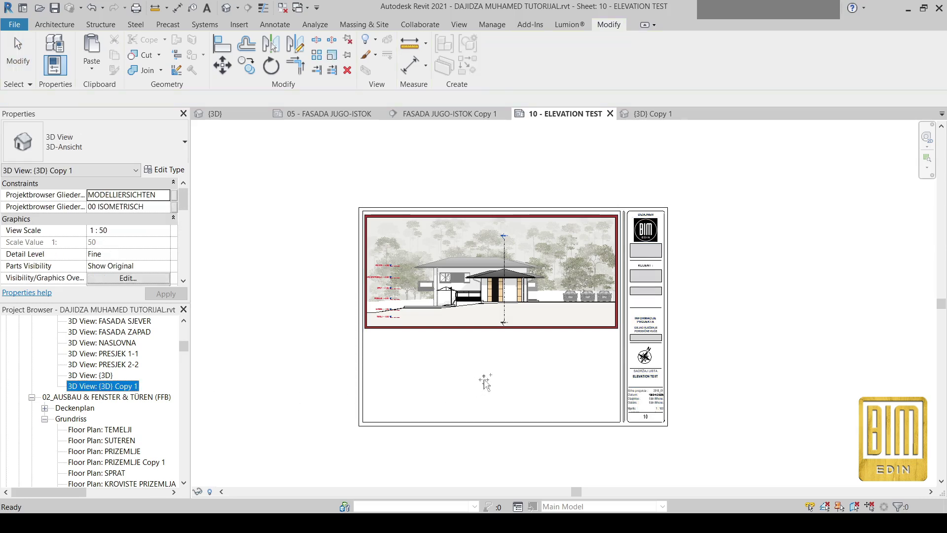
{"action": "left_click_drag", "start_coordinate": [484, 381], "coordinate": [479, 374]}
{"action": "left_click", "coordinate": [480, 377]}
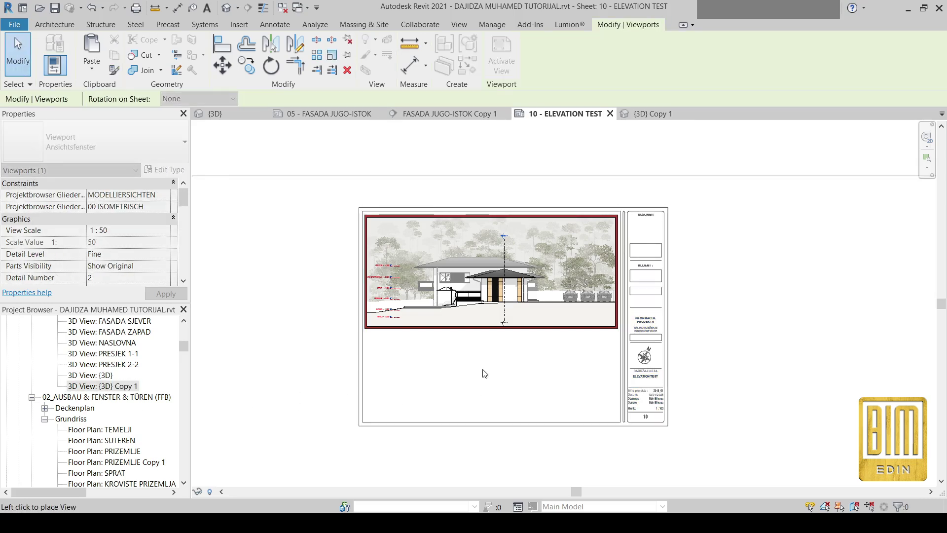
{"action": "scroll", "coordinate": [500, 357], "scroll_direction": "down", "scroll_amount": 2}
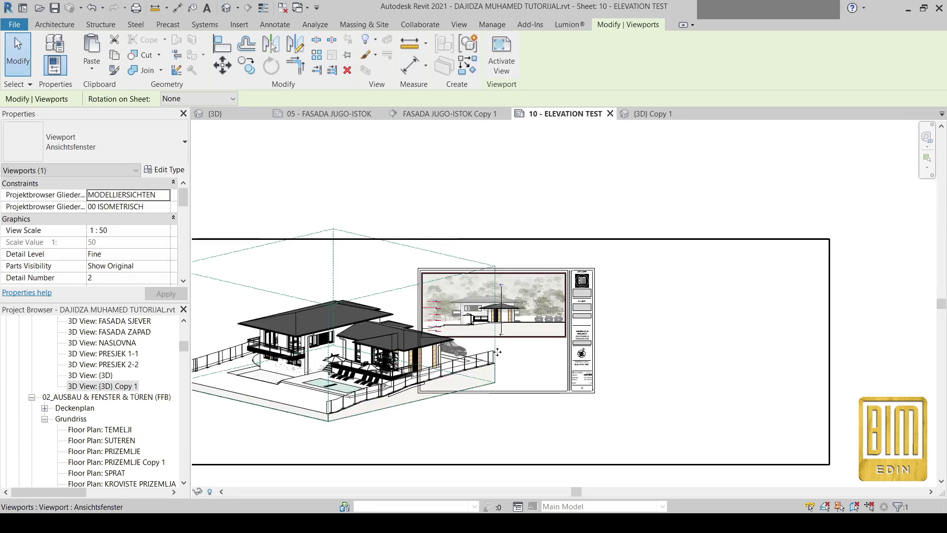
Set the 3D viewport scale to 1 : 100 and move it under the elevation
{"action": "left_click", "coordinate": [131, 231]}
{"action": "left_click", "coordinate": [165, 230]}
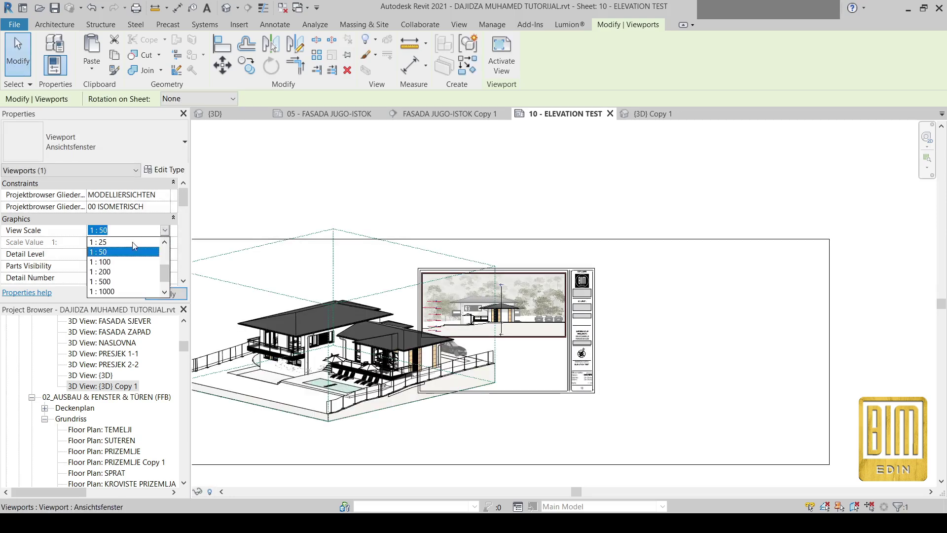
{"action": "left_click", "coordinate": [124, 267]}
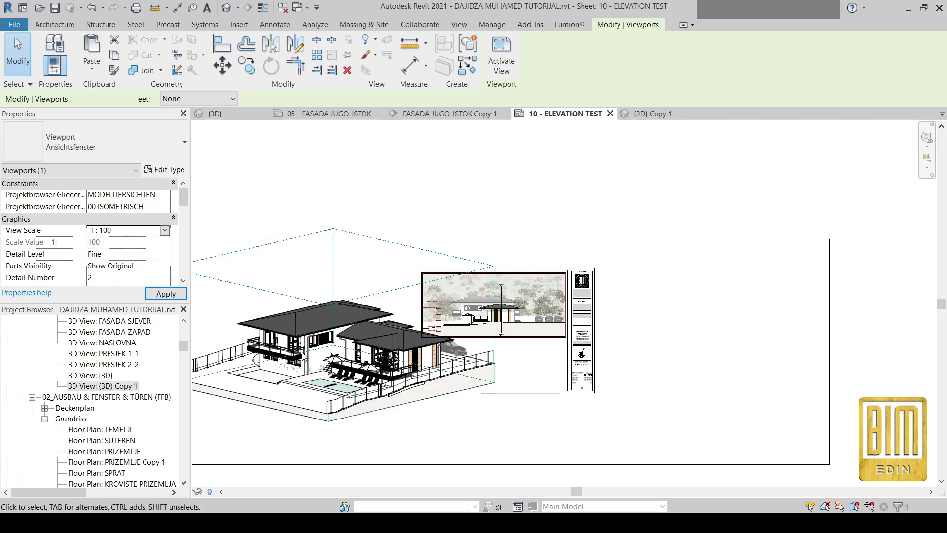
{"action": "left_click_drag", "start_coordinate": [249, 414], "coordinate": [494, 368]}
{"action": "scroll", "coordinate": [502, 368], "scroll_direction": "up", "scroll_amount": 4}
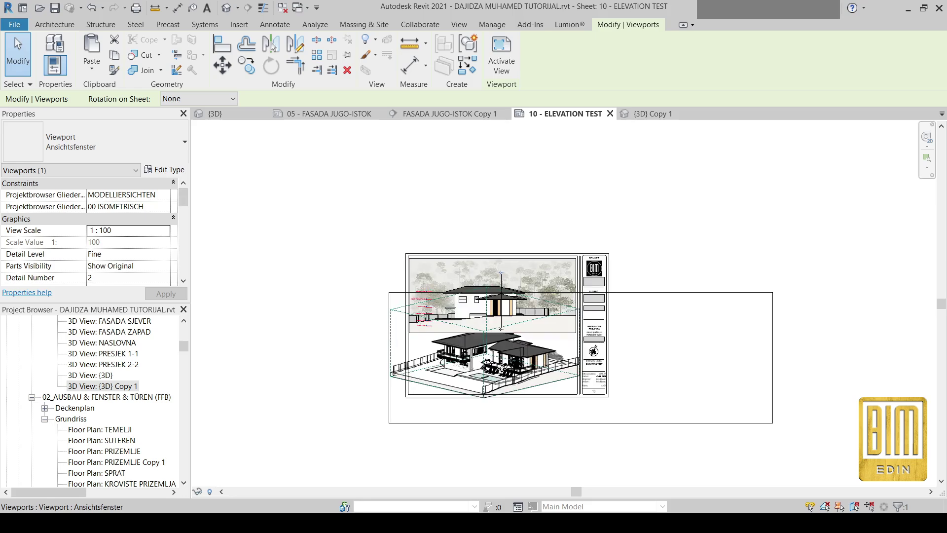
{"action": "scroll", "coordinate": [501, 368], "scroll_direction": "up", "scroll_amount": 2}
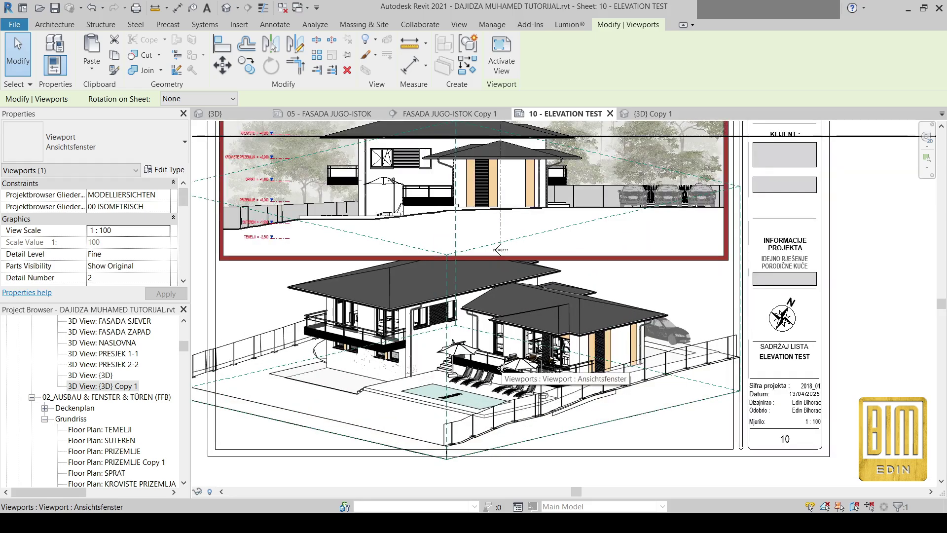
{"action": "scroll", "coordinate": [544, 362], "scroll_direction": "down", "scroll_amount": 2}
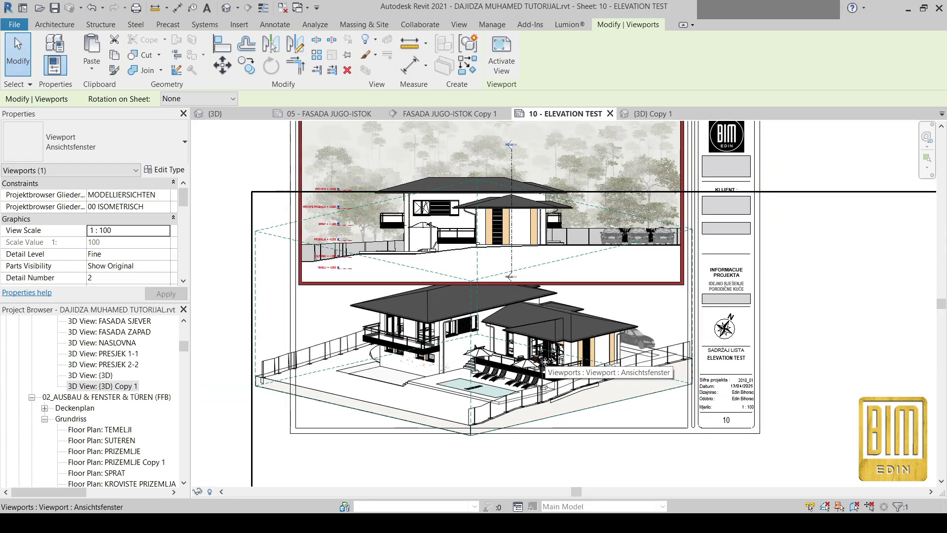
Switch the 3D viewport to a Custom scale and try a 1 : 75 value
{"action": "scroll", "coordinate": [544, 361], "scroll_direction": "down", "scroll_amount": 1}
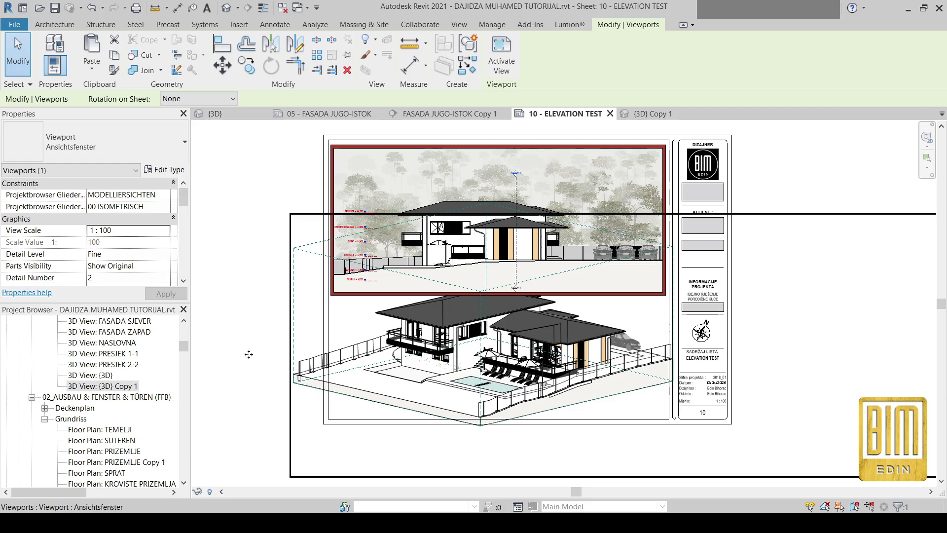
{"action": "left_click", "coordinate": [128, 229]}
{"action": "left_click", "coordinate": [164, 230]}
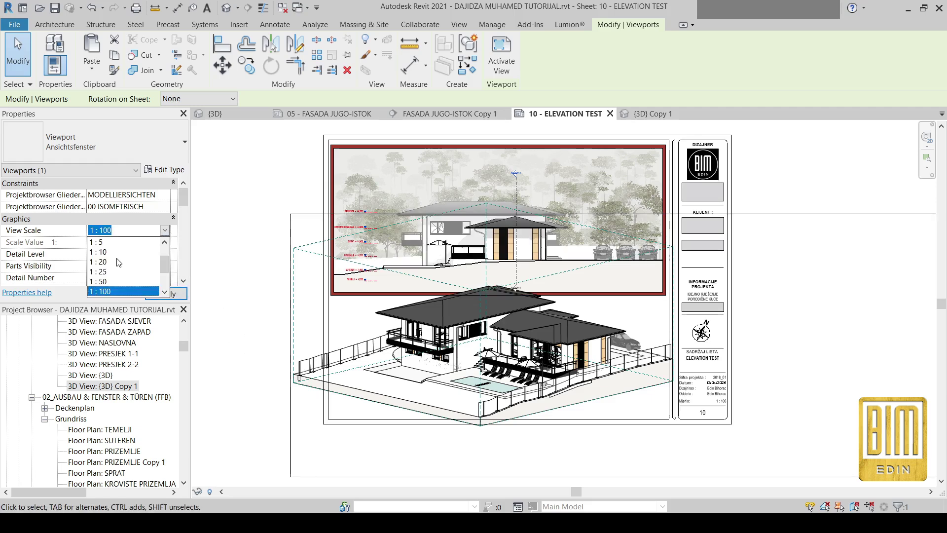
{"action": "scroll", "coordinate": [118, 262], "scroll_direction": "up", "scroll_amount": 1}
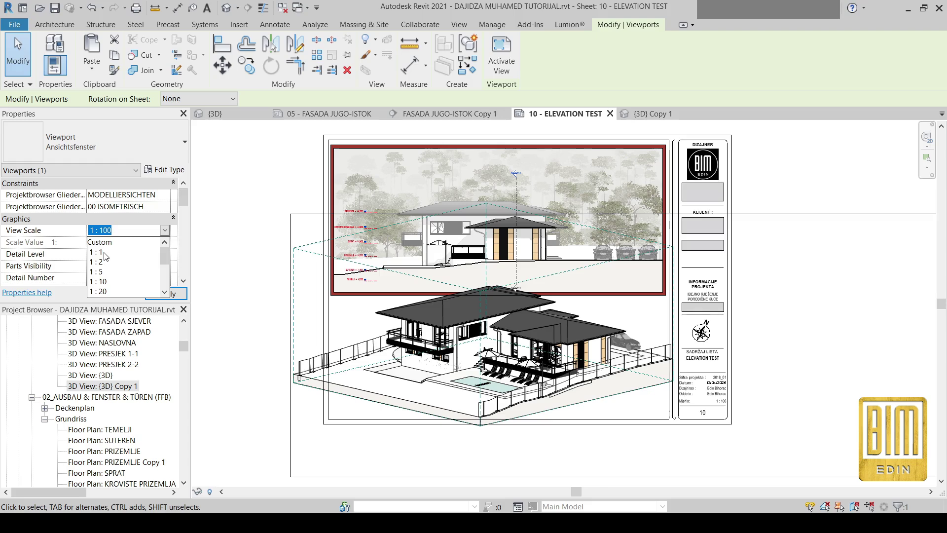
{"action": "scroll", "coordinate": [113, 283], "scroll_direction": "down", "scroll_amount": 1}
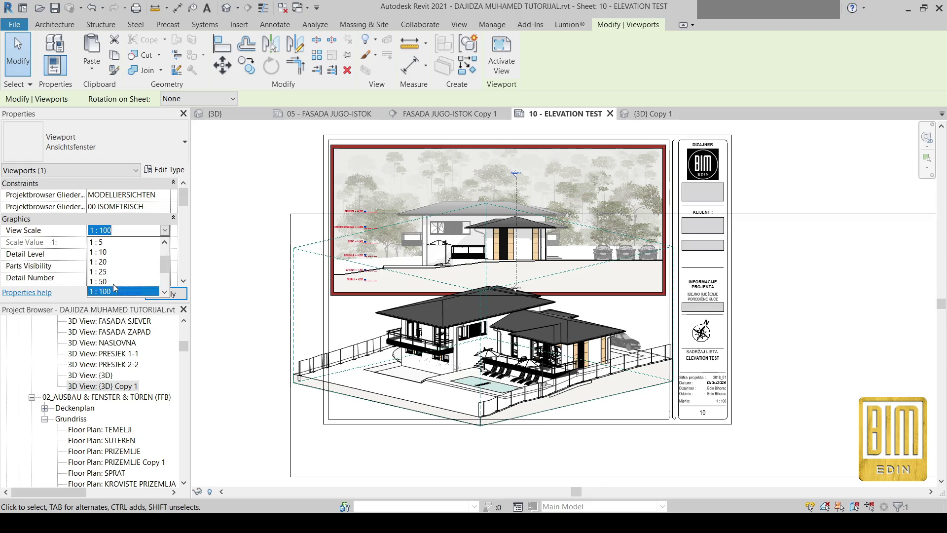
{"action": "scroll", "coordinate": [113, 285], "scroll_direction": "down", "scroll_amount": 1}
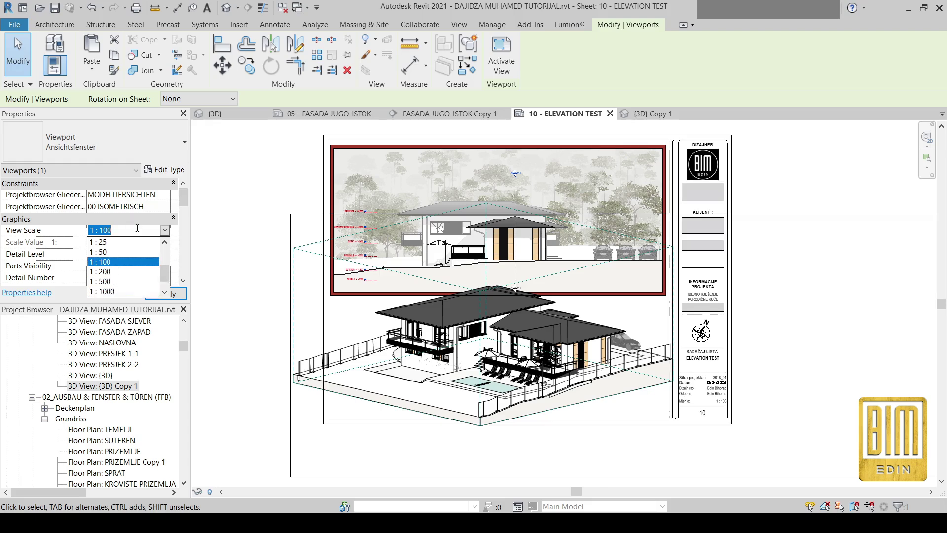
{"action": "left_click", "coordinate": [164, 229]}
{"action": "left_click", "coordinate": [164, 230]}
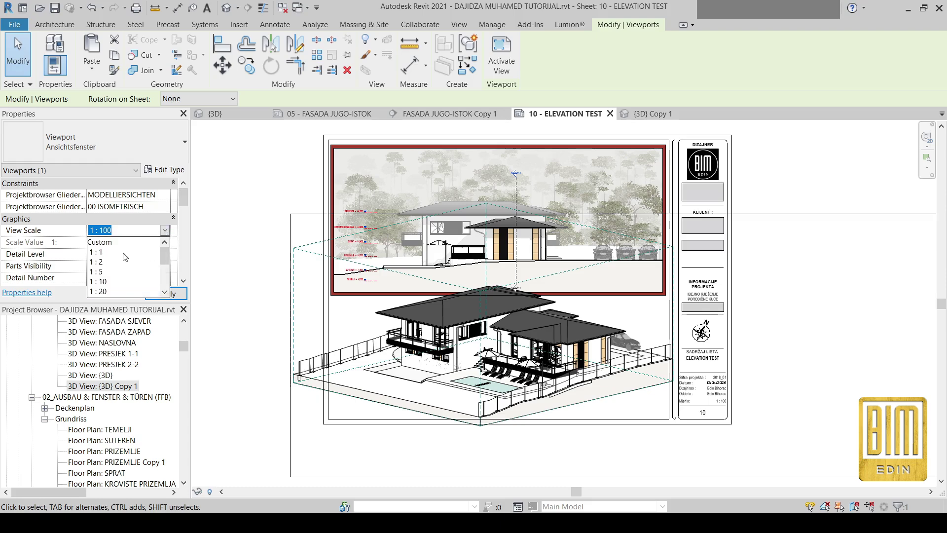
{"action": "left_click", "coordinate": [119, 242]}
{"action": "double_click", "coordinate": [126, 242]}
{"action": "type", "text": "75"}
{"action": "left_click", "coordinate": [166, 293]}
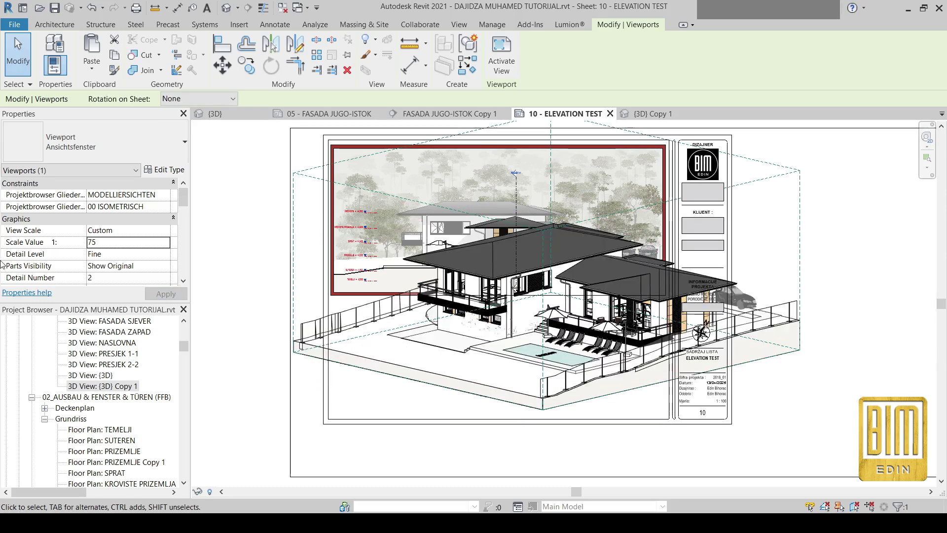
Try 1 : 150, nudge the viewport under the elevation, then settle on custom 1 : 120
{"action": "left_click", "coordinate": [110, 240]}
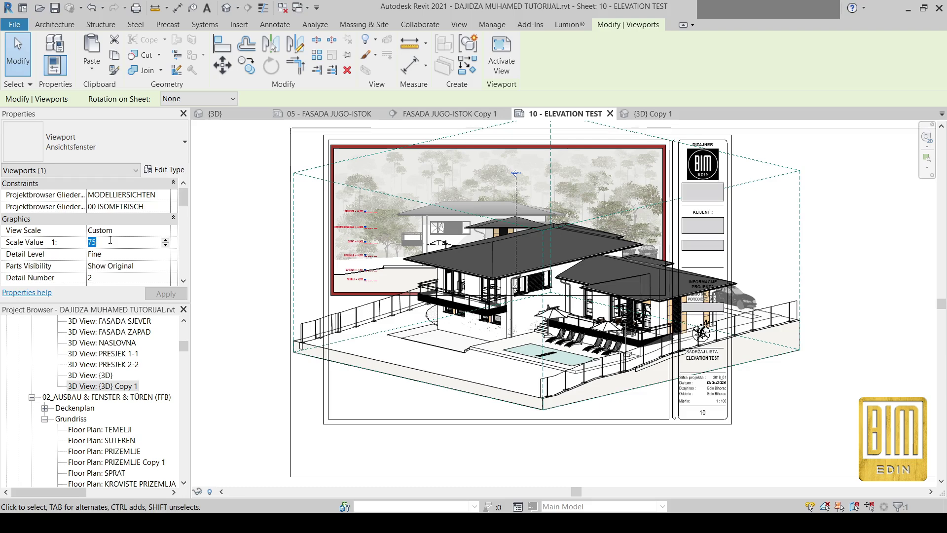
{"action": "type", "text": "150"}
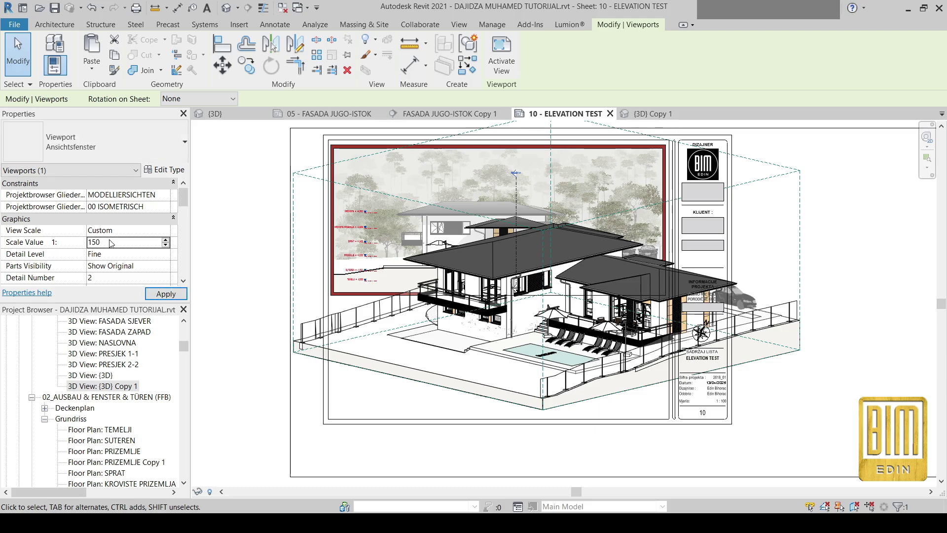
{"action": "left_click", "coordinate": [167, 296]}
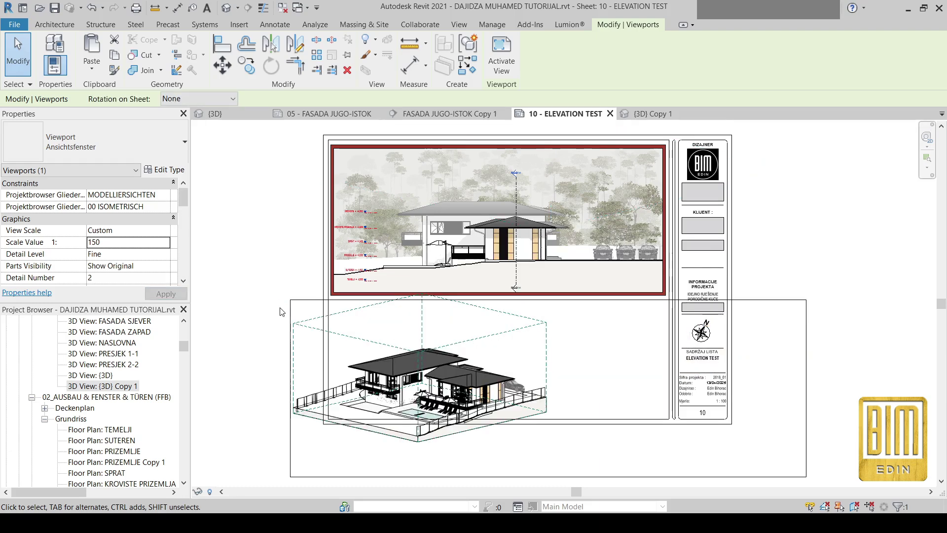
{"action": "left_click_drag", "start_coordinate": [432, 391], "coordinate": [497, 366]}
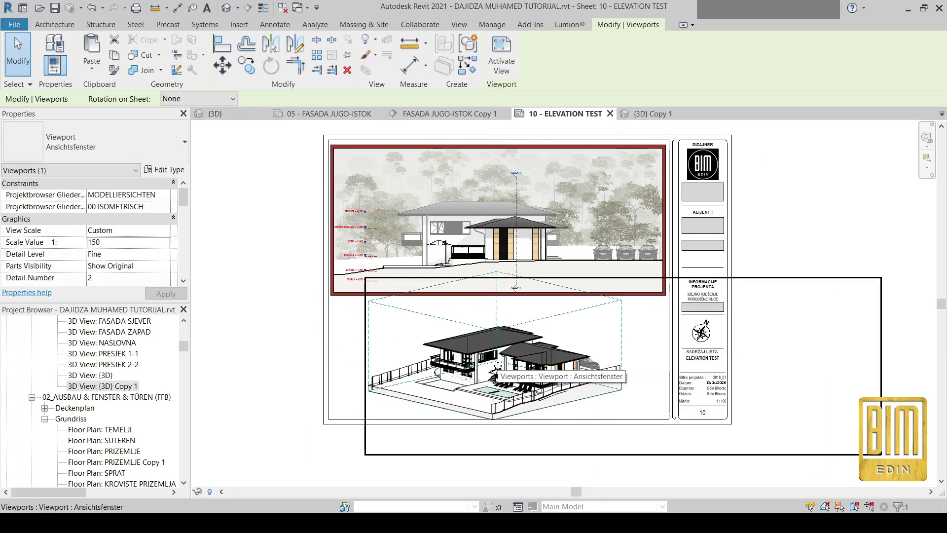
{"action": "key", "text": "Left"}
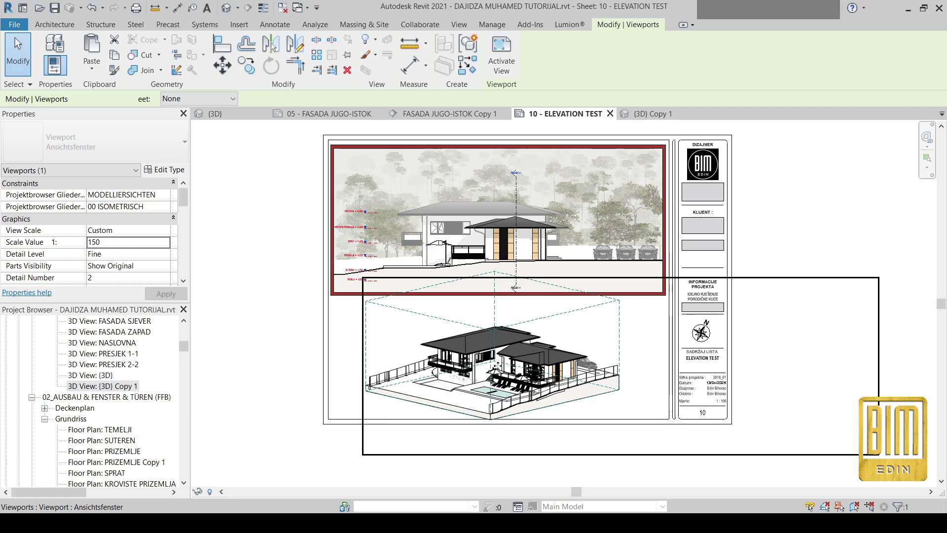
{"action": "key", "text": "Left"}
{"action": "key", "text": "Up"}
{"action": "key", "text": "Up"}
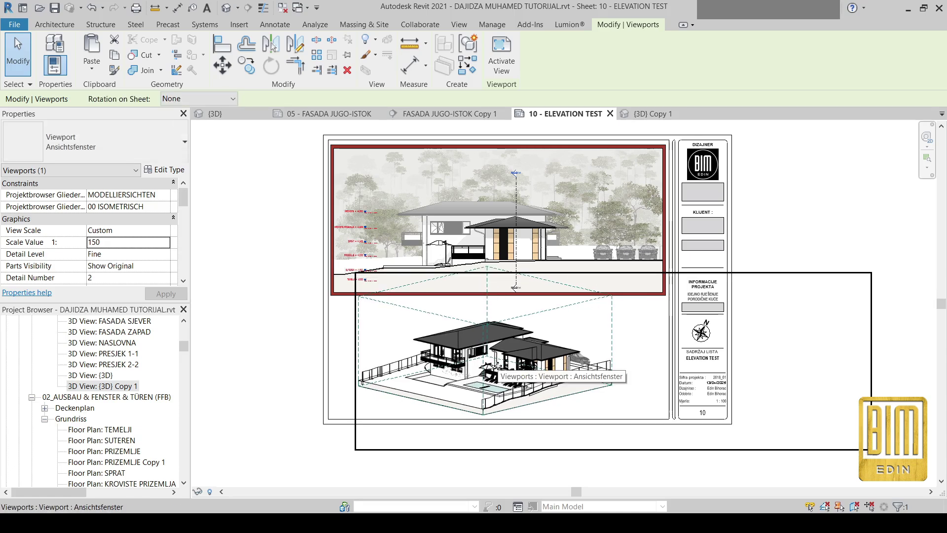
{"action": "left_click", "coordinate": [118, 242]}
{"action": "type", "text": "120"}
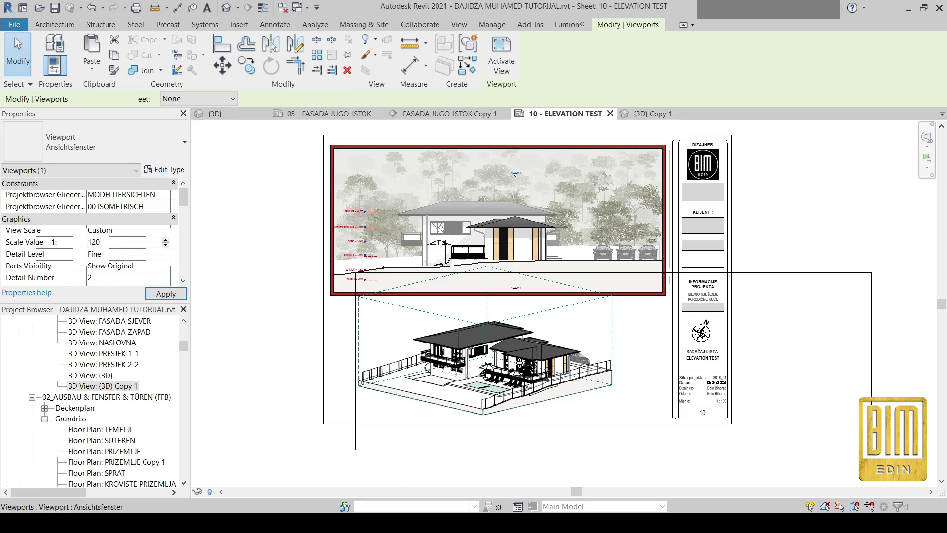
{"action": "key", "text": "Return"}
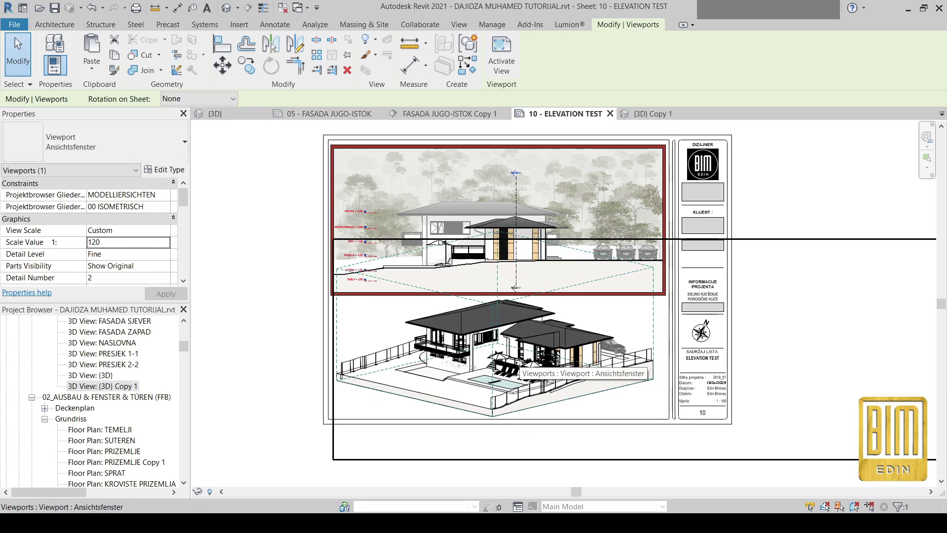
Hide the section box in the {3D} Copy 1 viewport, then deactivate the viewport
{"action": "double_click", "coordinate": [342, 325]}
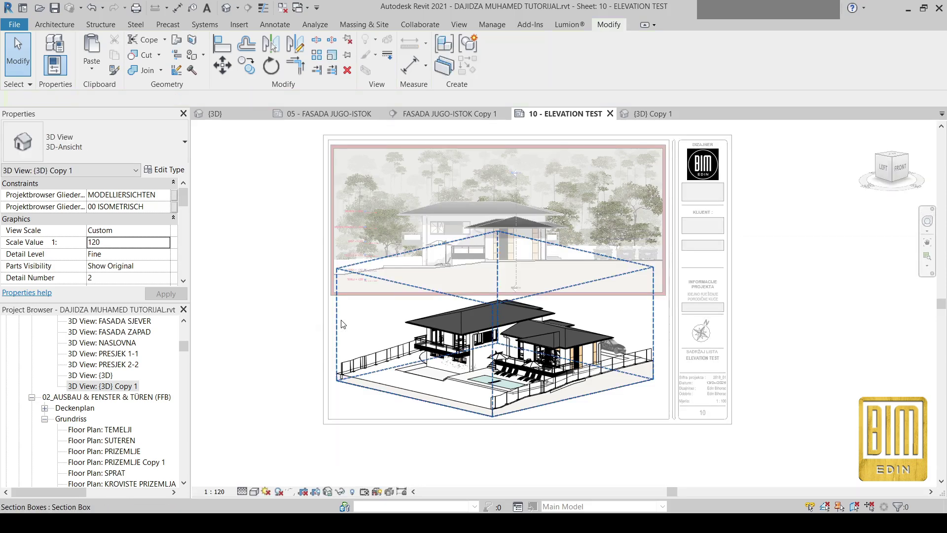
{"action": "right_click", "coordinate": [343, 324]}
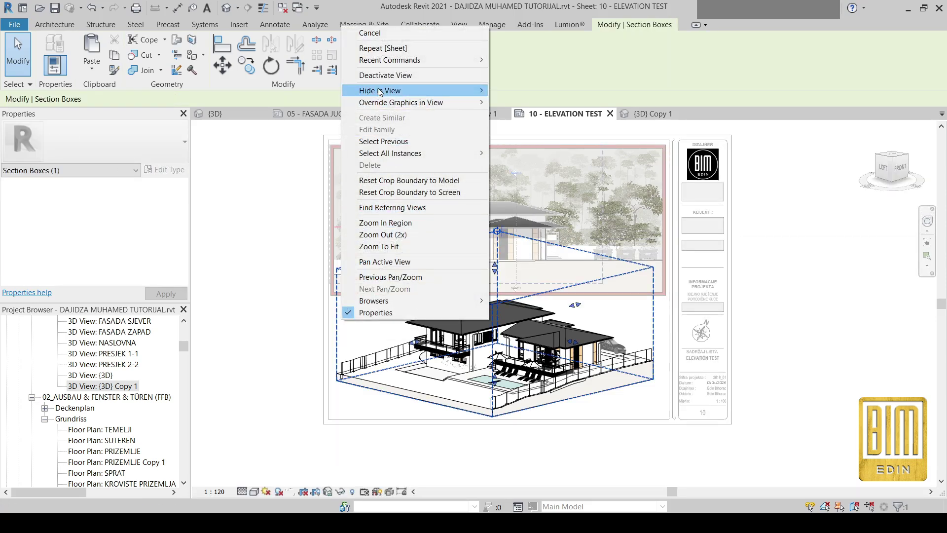
{"action": "mouse_move", "coordinate": [380, 93]}
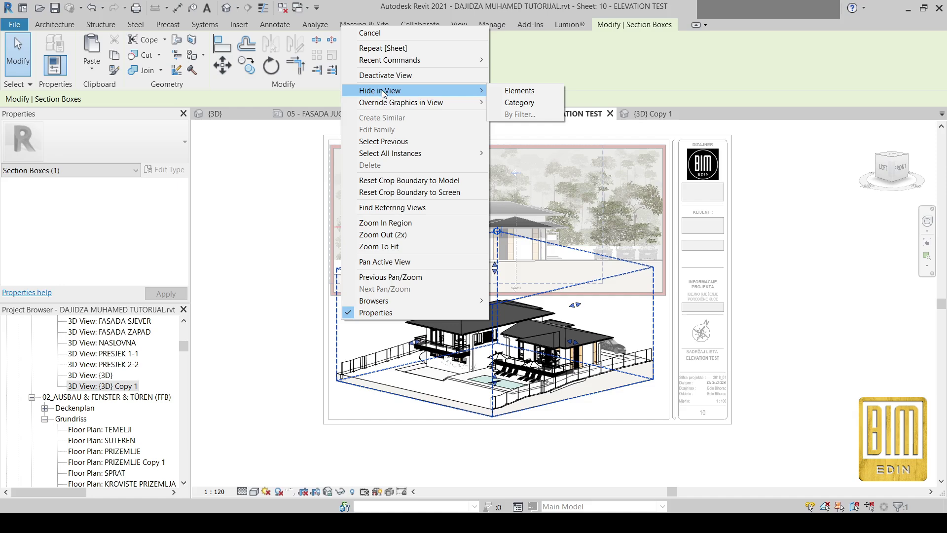
{"action": "left_click", "coordinate": [543, 92]}
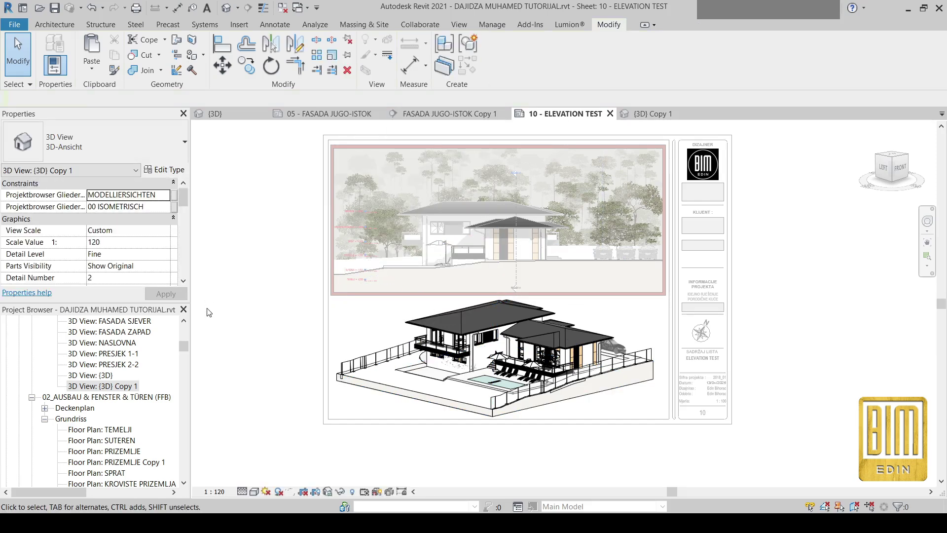
{"action": "double_click", "coordinate": [251, 315]}
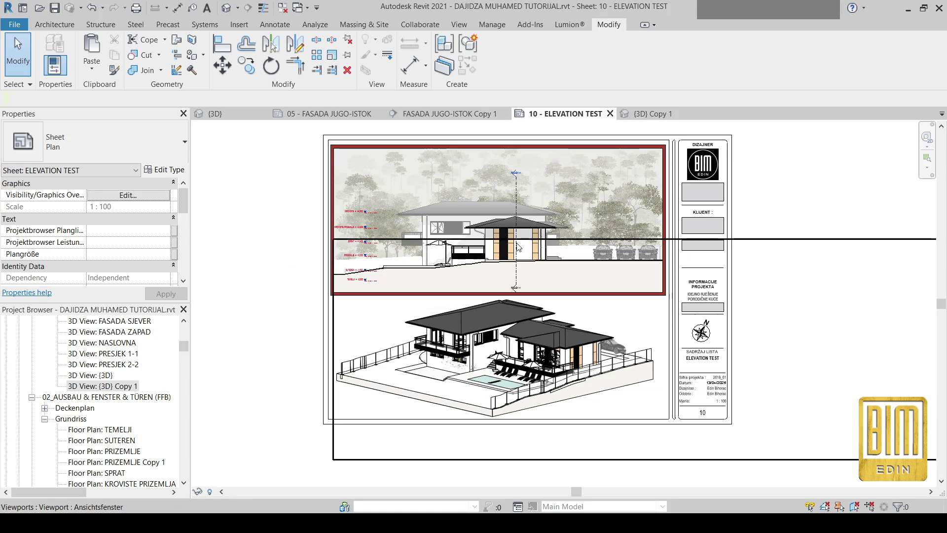
{"action": "scroll", "coordinate": [536, 224], "scroll_direction": "up", "scroll_amount": 3}
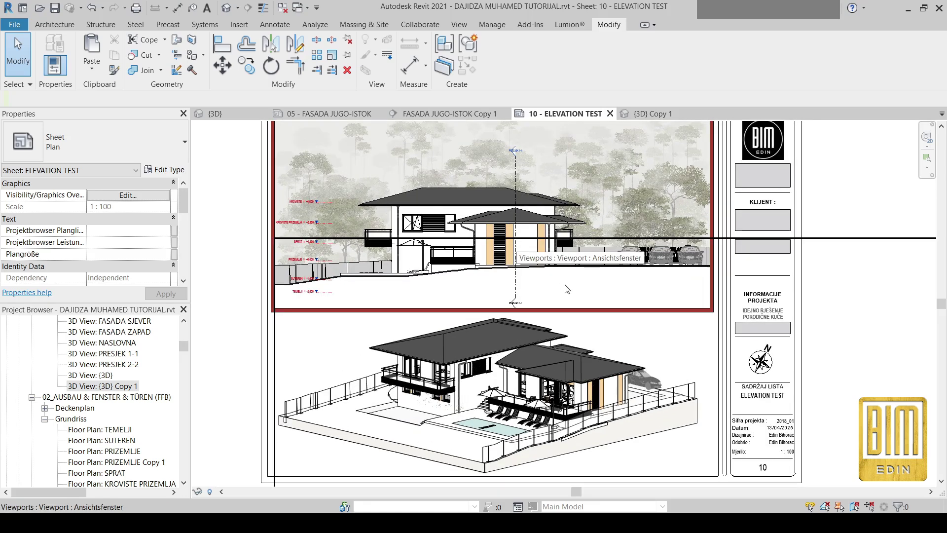
{"action": "scroll", "coordinate": [567, 289], "scroll_direction": "down", "scroll_amount": 2}
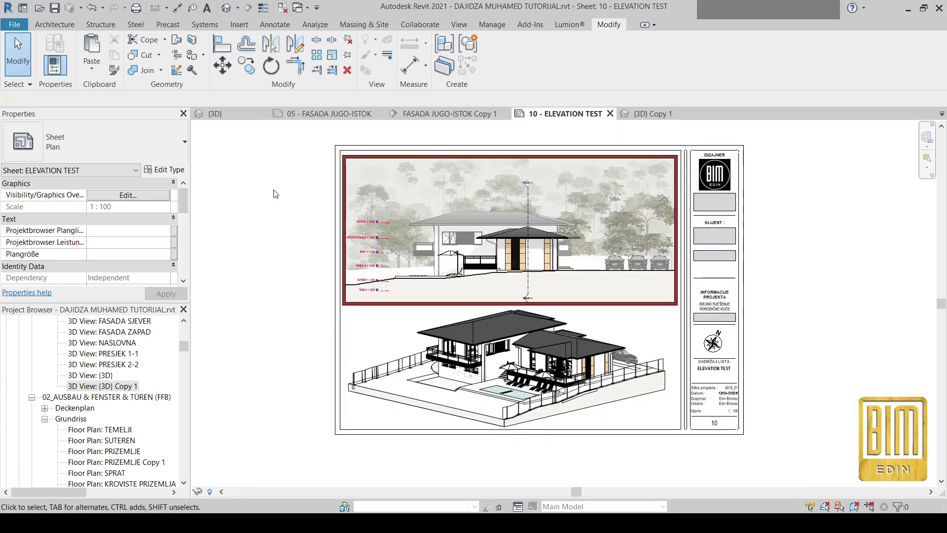